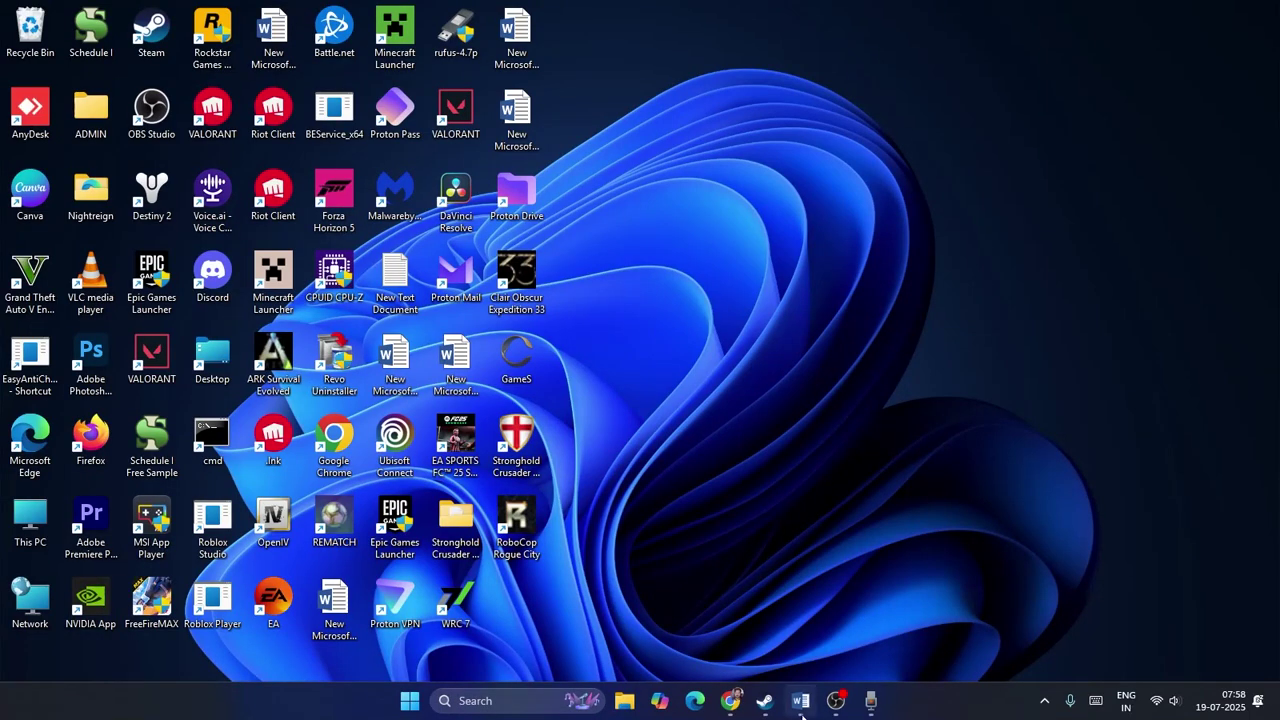
# Step: Bring the Steam library forward, then minimize it to reveal the Word fix-step document
pyautogui.moveTo(765, 700)
pyautogui.click(745, 638)
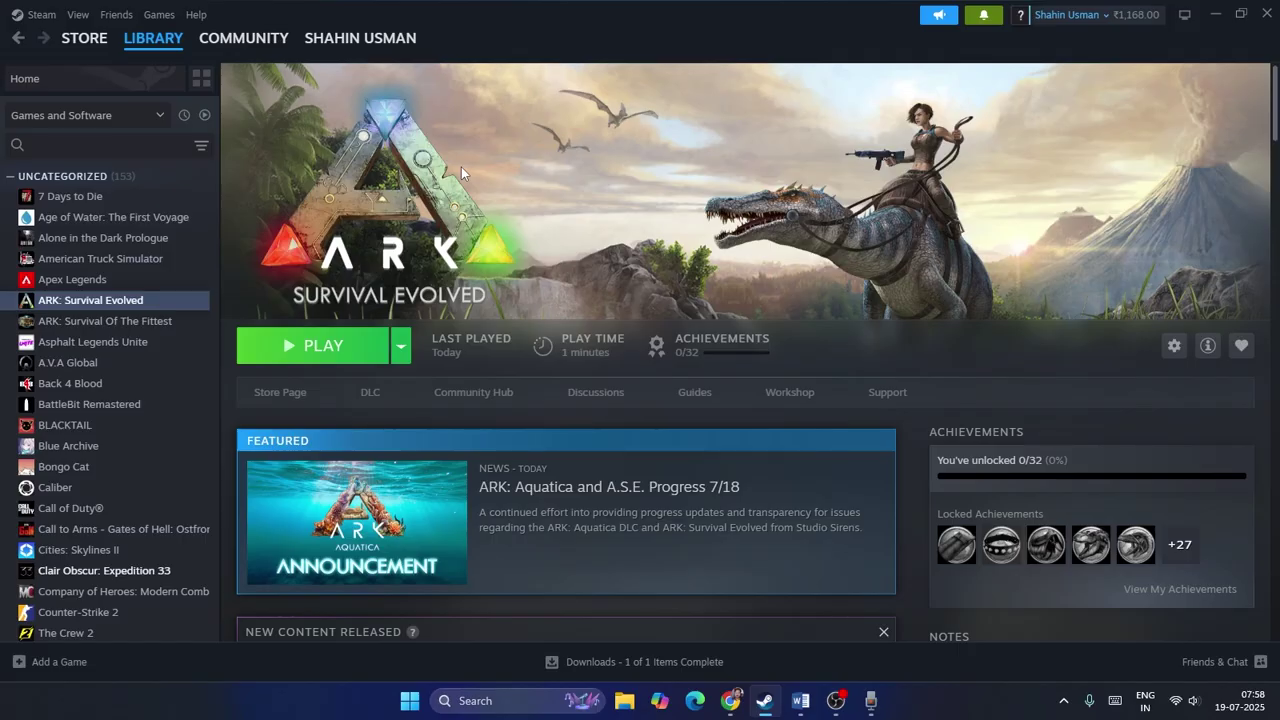
pyautogui.click(1216, 16)
# Step: Review Step 1's 'Option No BattlEye' launch-option advice in Word, then return to Steam
pyautogui.click(801, 699)
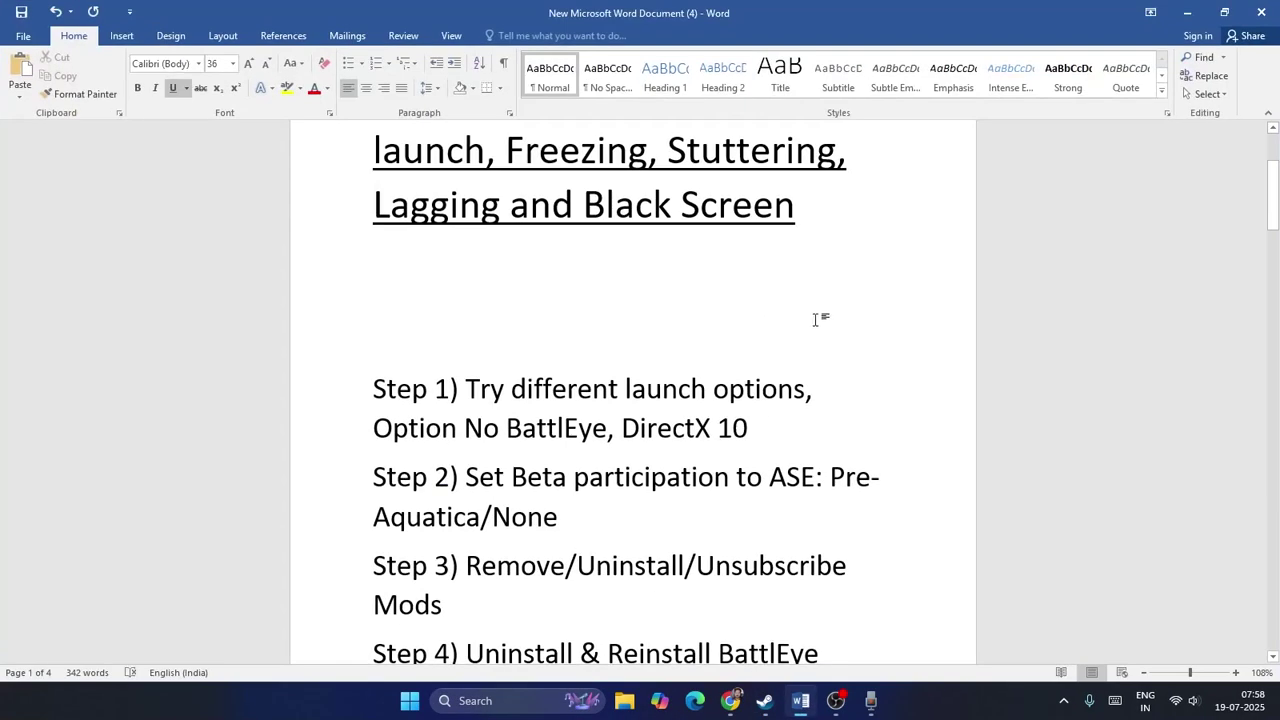
pyautogui.scroll(-4, 810, 322)
pyautogui.press('Down')
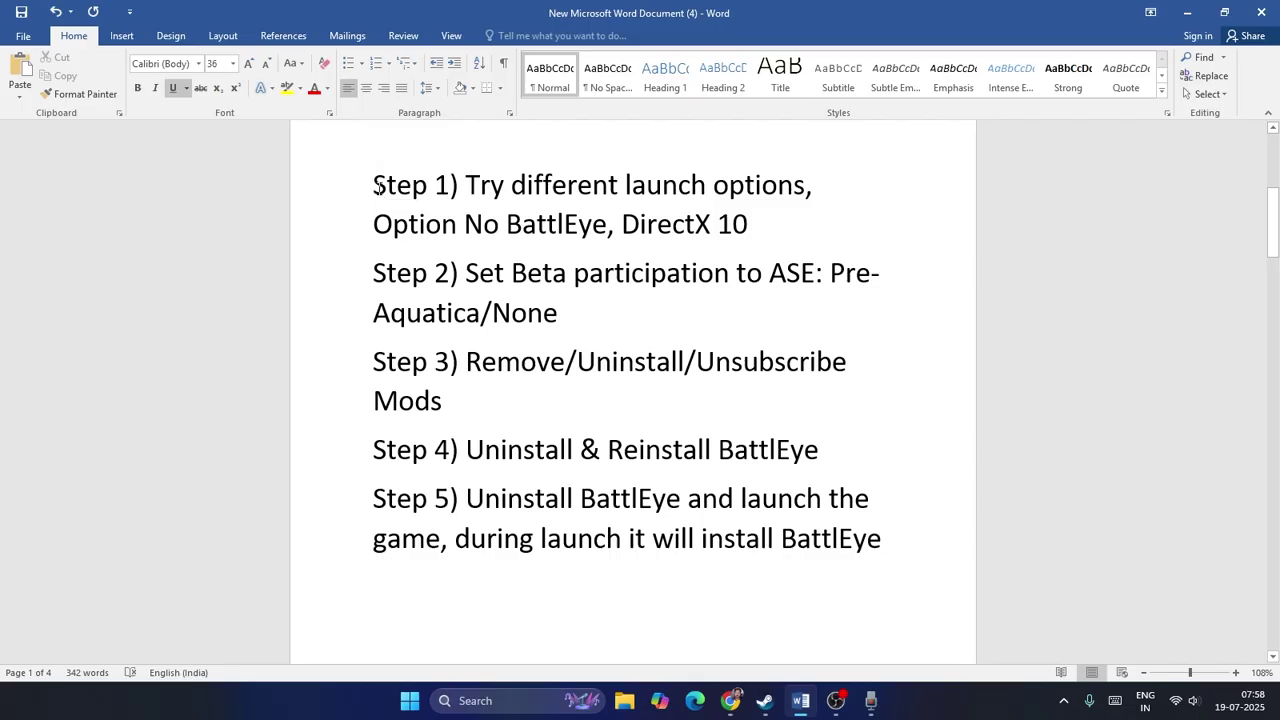
pyautogui.hotkey('ctrl', 'shift', 'Right')
pyautogui.hotkey('ctrl', 'shift', 'Right')
pyautogui.press('End')
pyautogui.moveTo(376, 226); pyautogui.dragTo(606, 226)
pyautogui.click(748, 226)
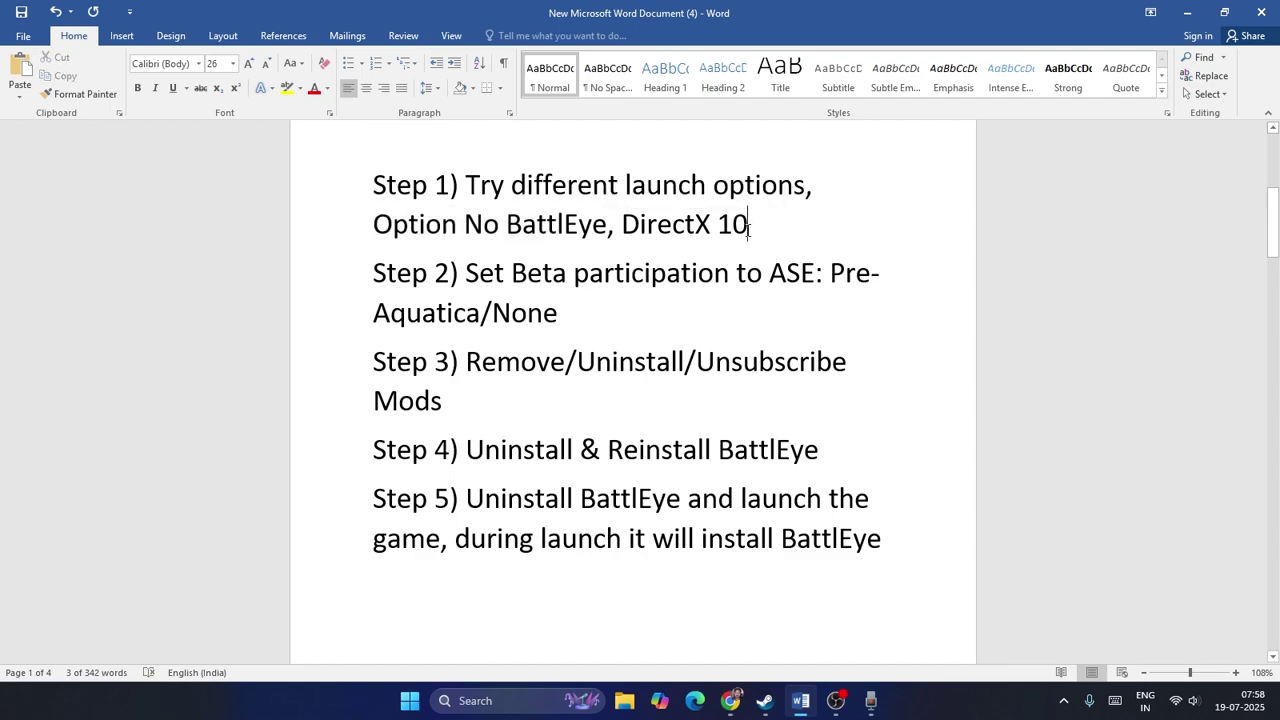
pyautogui.click(765, 700)
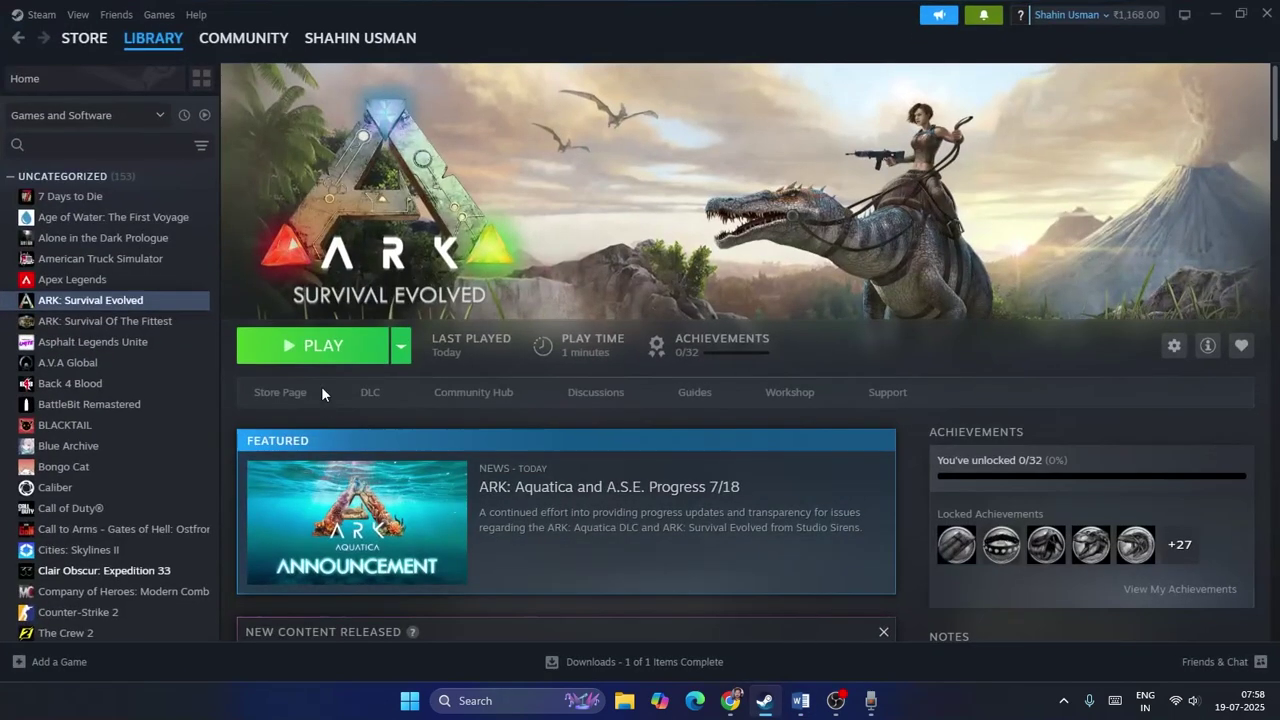
# Step: Try ARK's No BattlEye and DirectX 10 launch options, revert to Play ARK, and cancel without launching
pyautogui.click(318, 347)
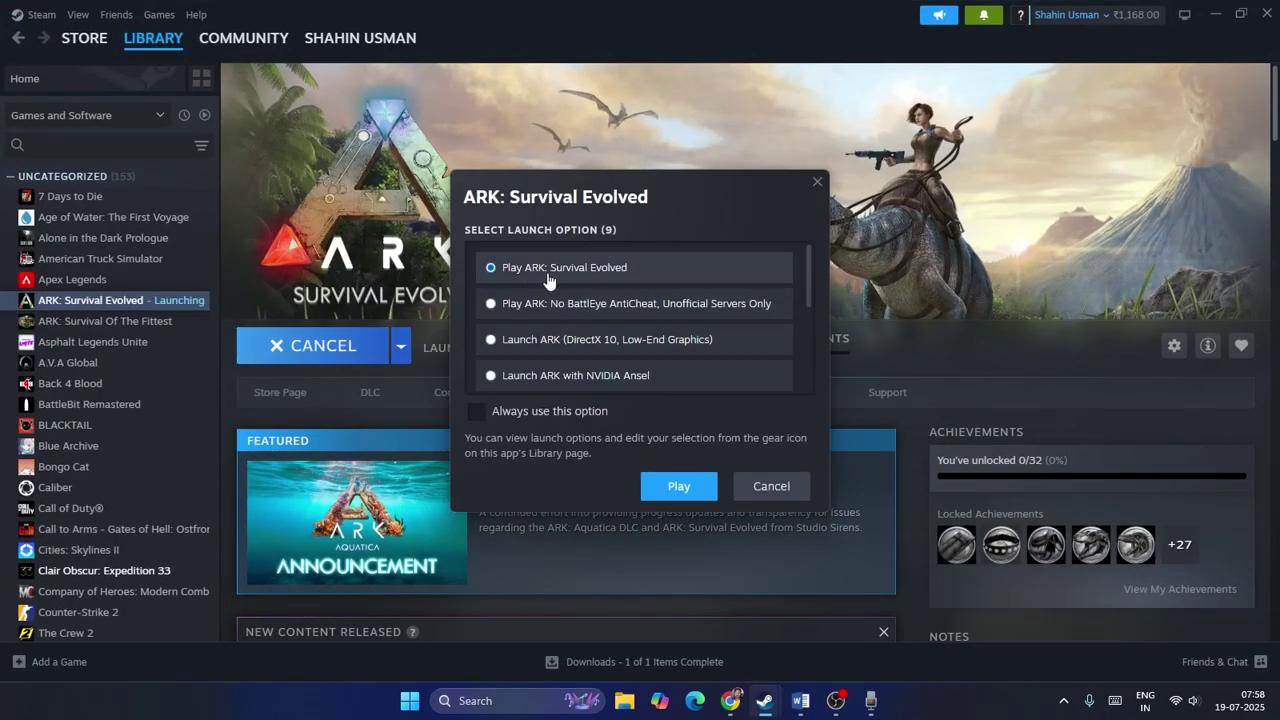
pyautogui.click(491, 308)
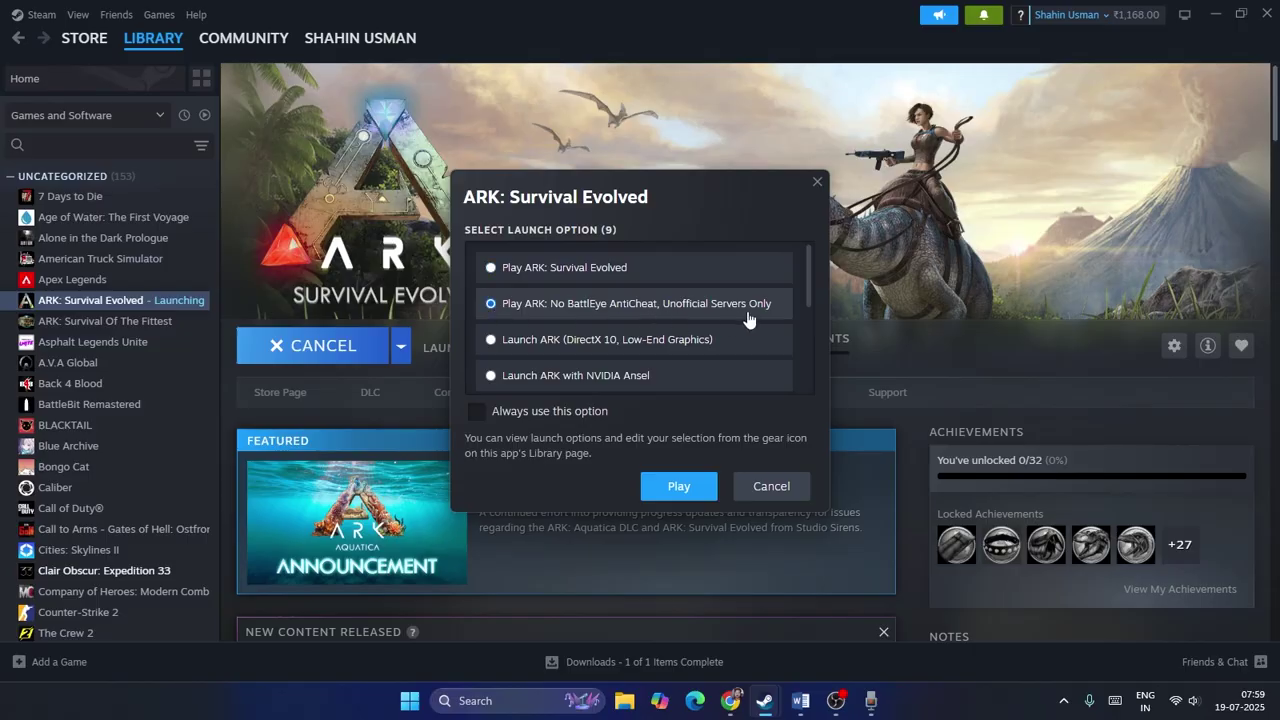
pyautogui.click(497, 342)
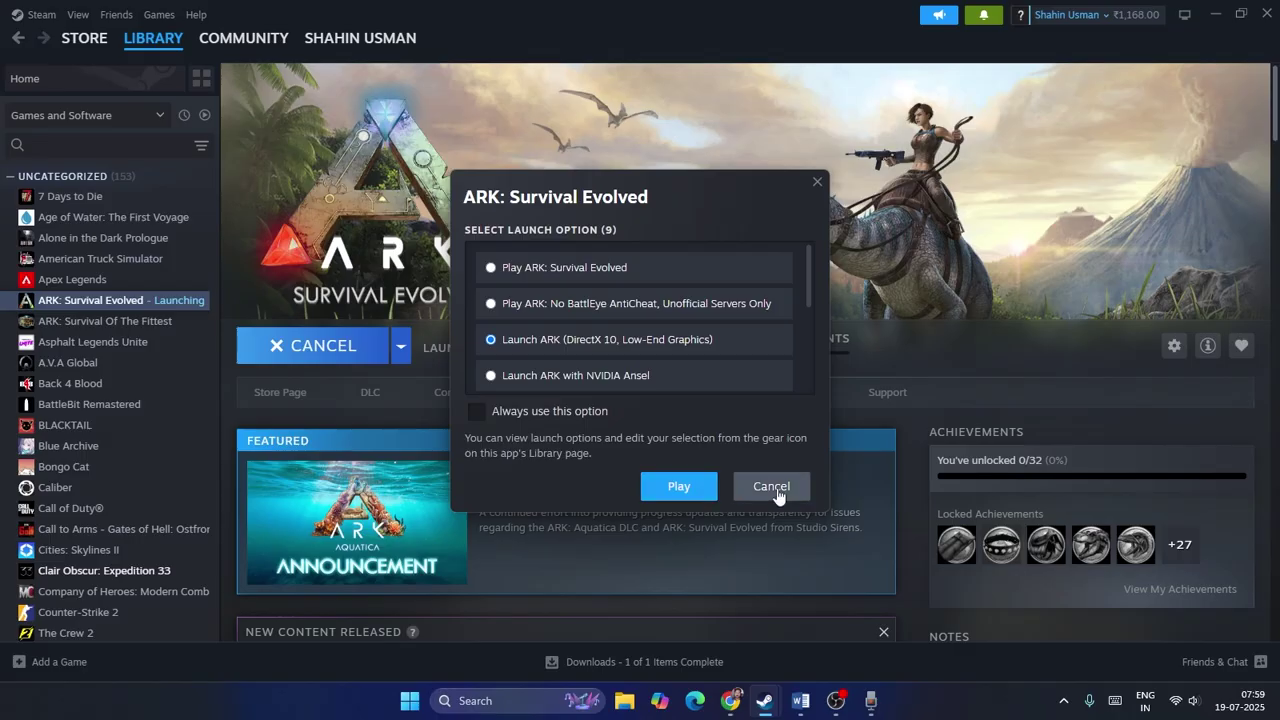
pyautogui.click(697, 265)
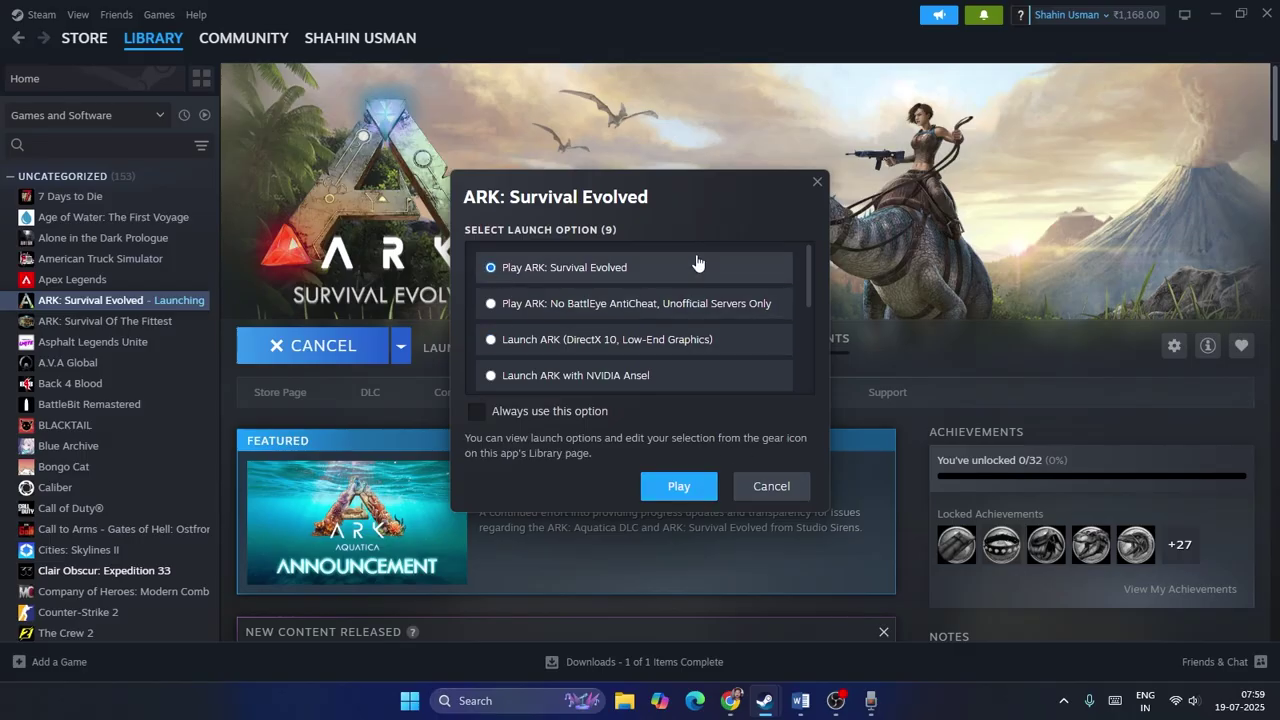
pyautogui.click(816, 183)
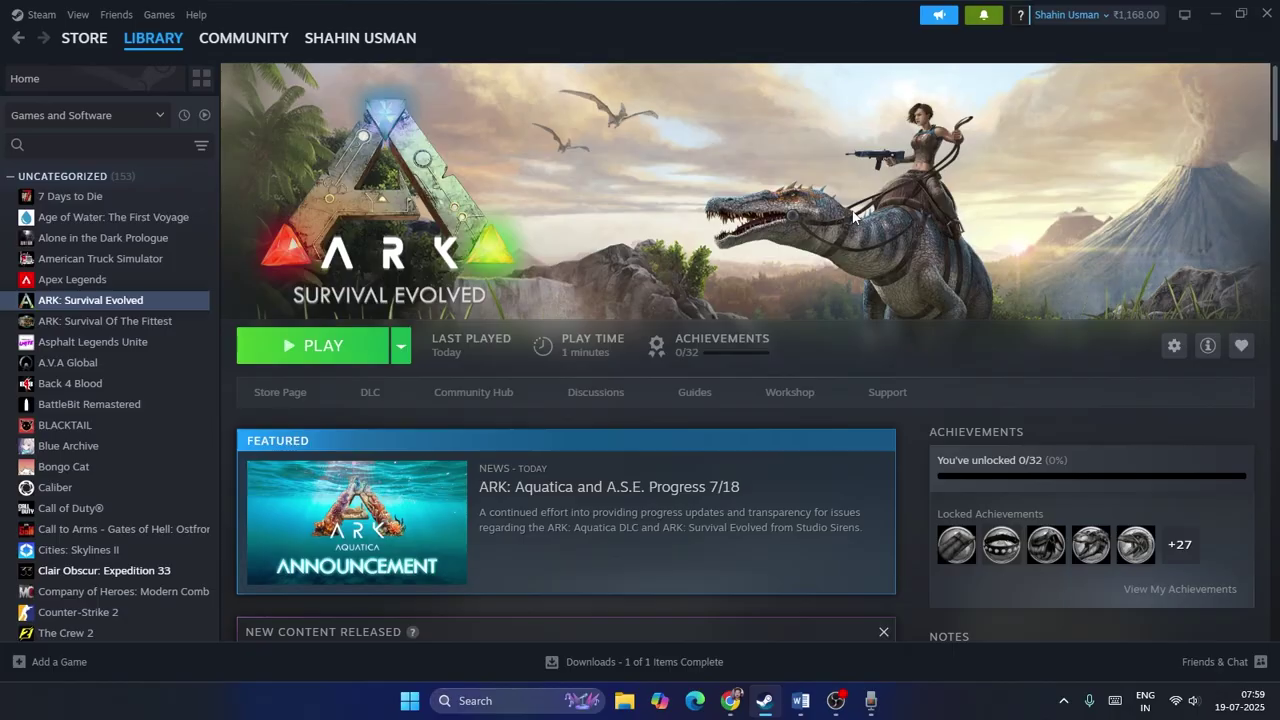
pyautogui.click(800, 700)
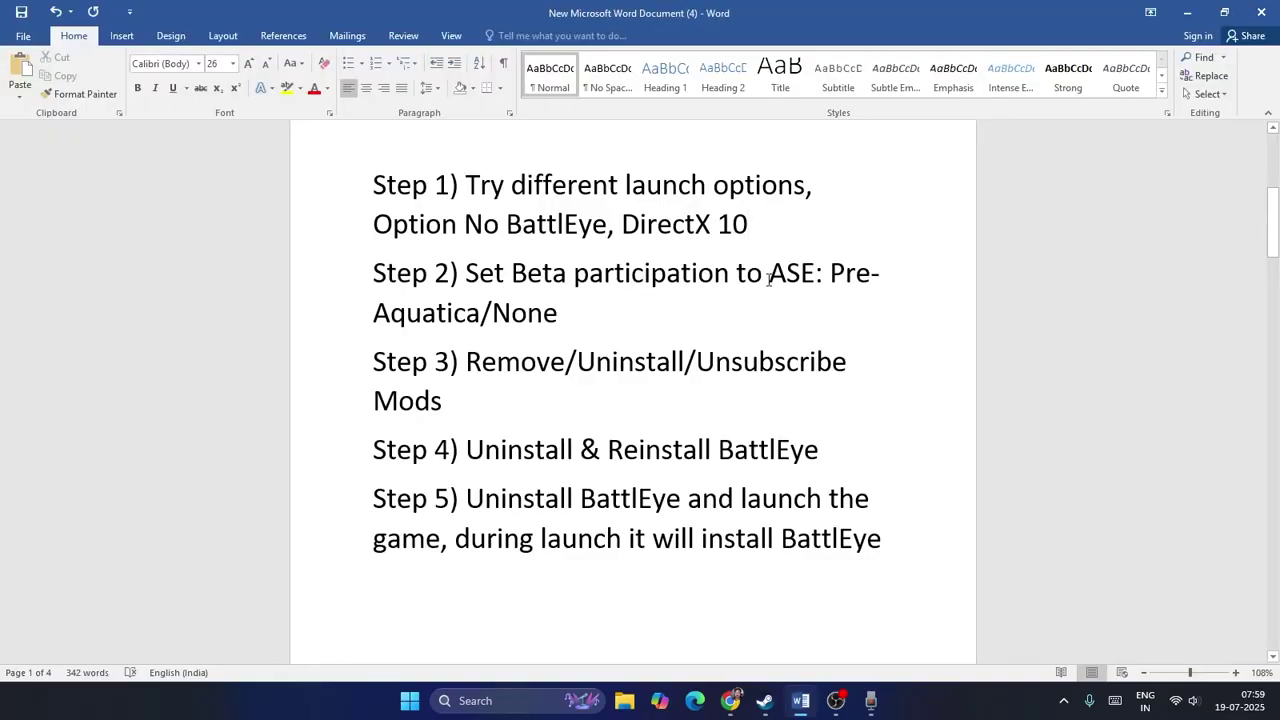
# Step: Note Step 2's 'ASE: Pre-Aquatica/None' beta advice in Word and bring Steam forward
pyautogui.moveTo(770, 277); pyautogui.dragTo(614, 317)
pyautogui.click(614, 317)
pyautogui.click(765, 700)
# Step: In ARK's Properties > Betas, keep beta participation on None, then minimize Steam
pyautogui.rightClick(104, 301)
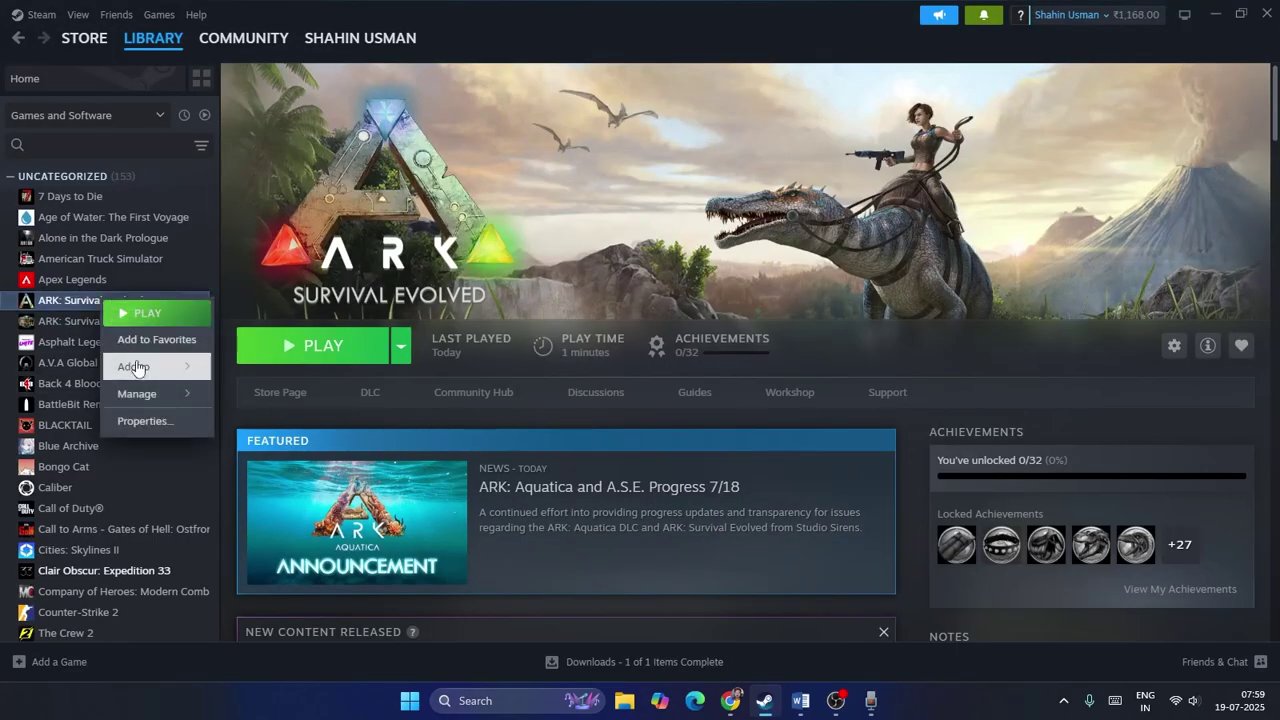
pyautogui.click(147, 421)
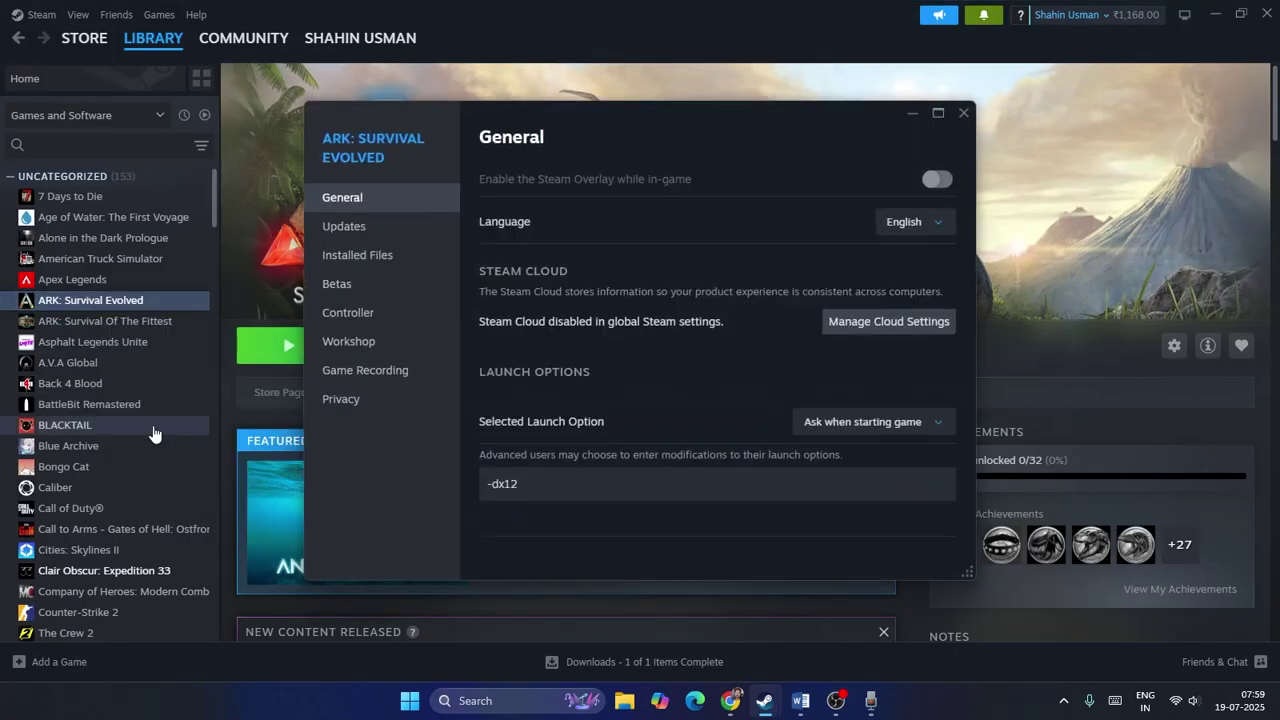
pyautogui.click(337, 284)
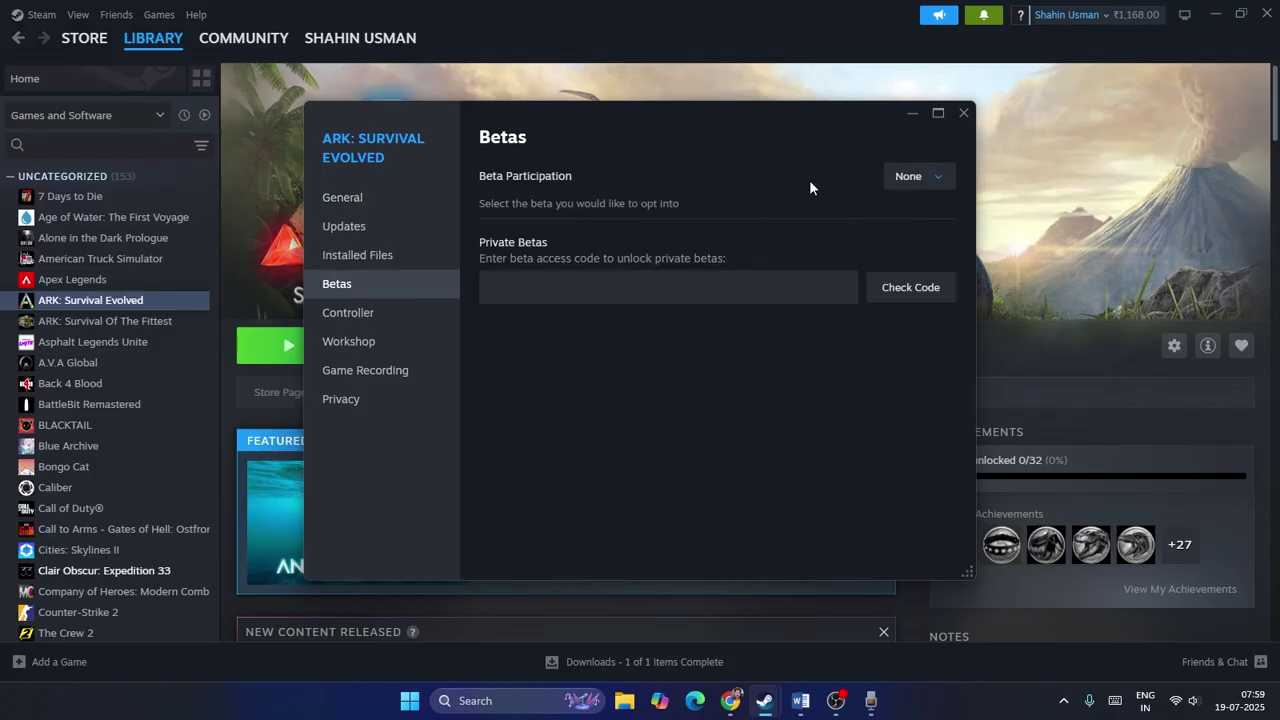
pyautogui.click(938, 184)
pyautogui.click(781, 399)
pyautogui.click(933, 185)
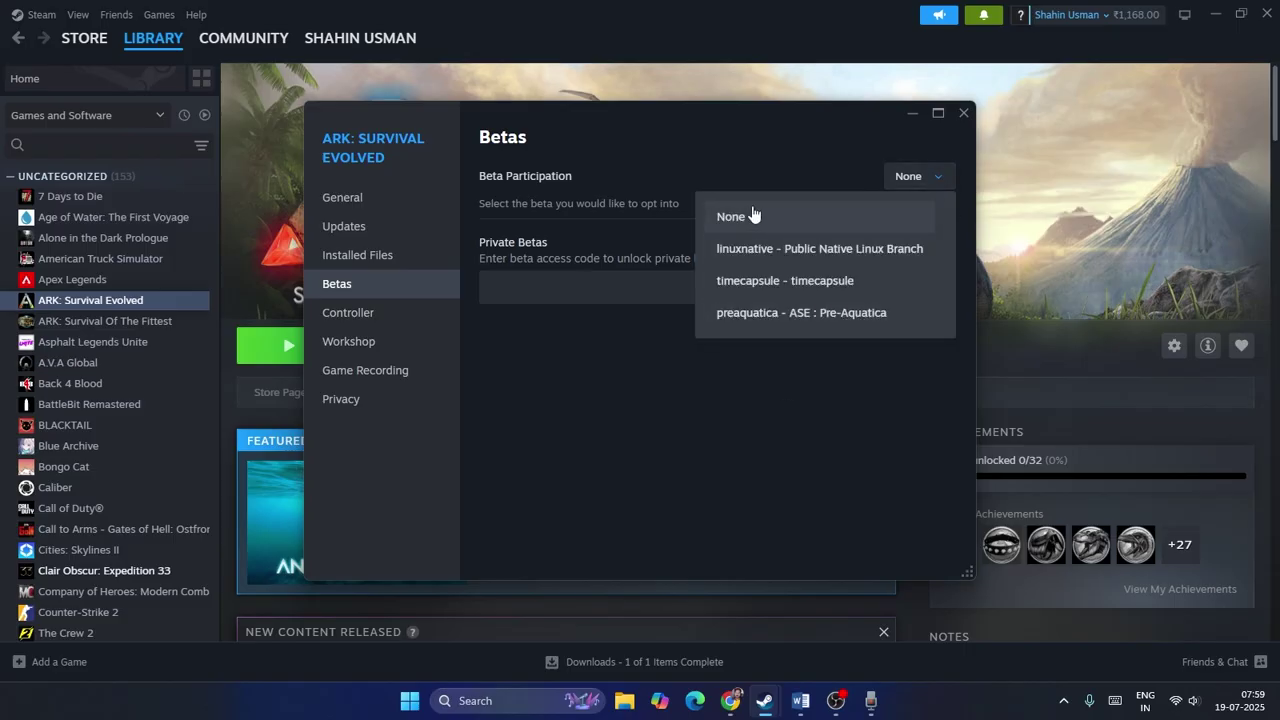
pyautogui.click(962, 130)
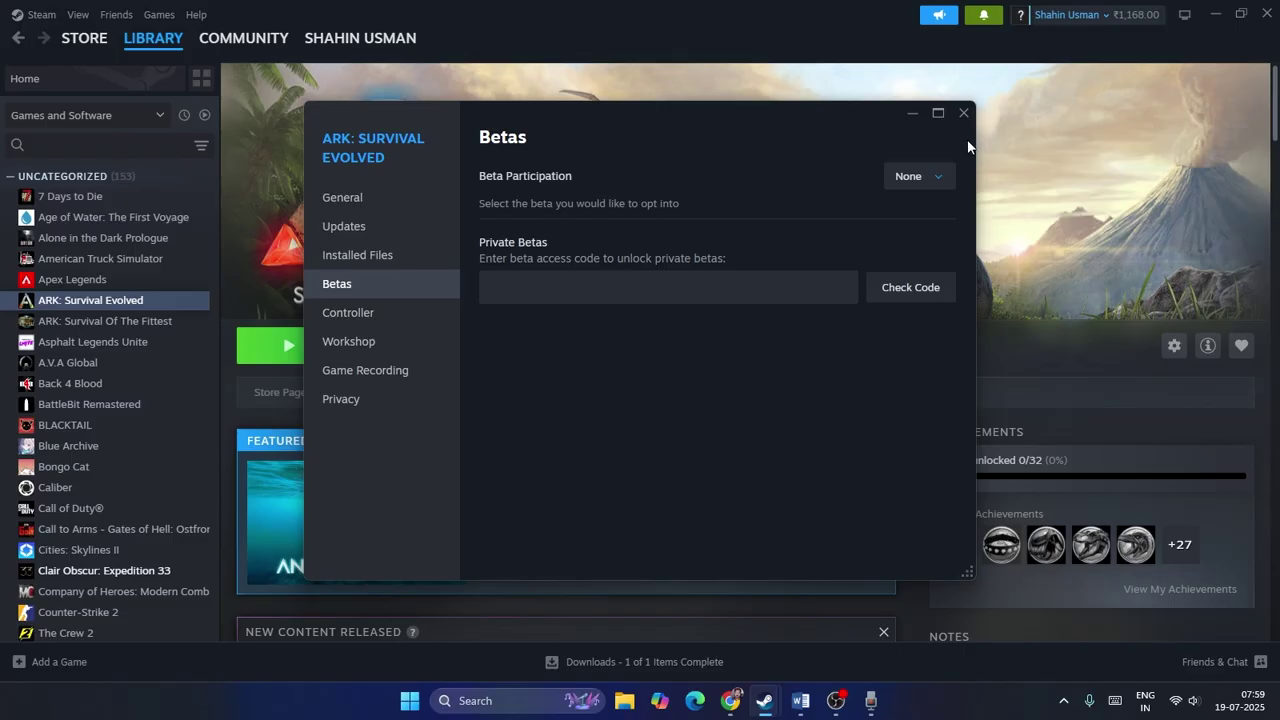
pyautogui.click(963, 113)
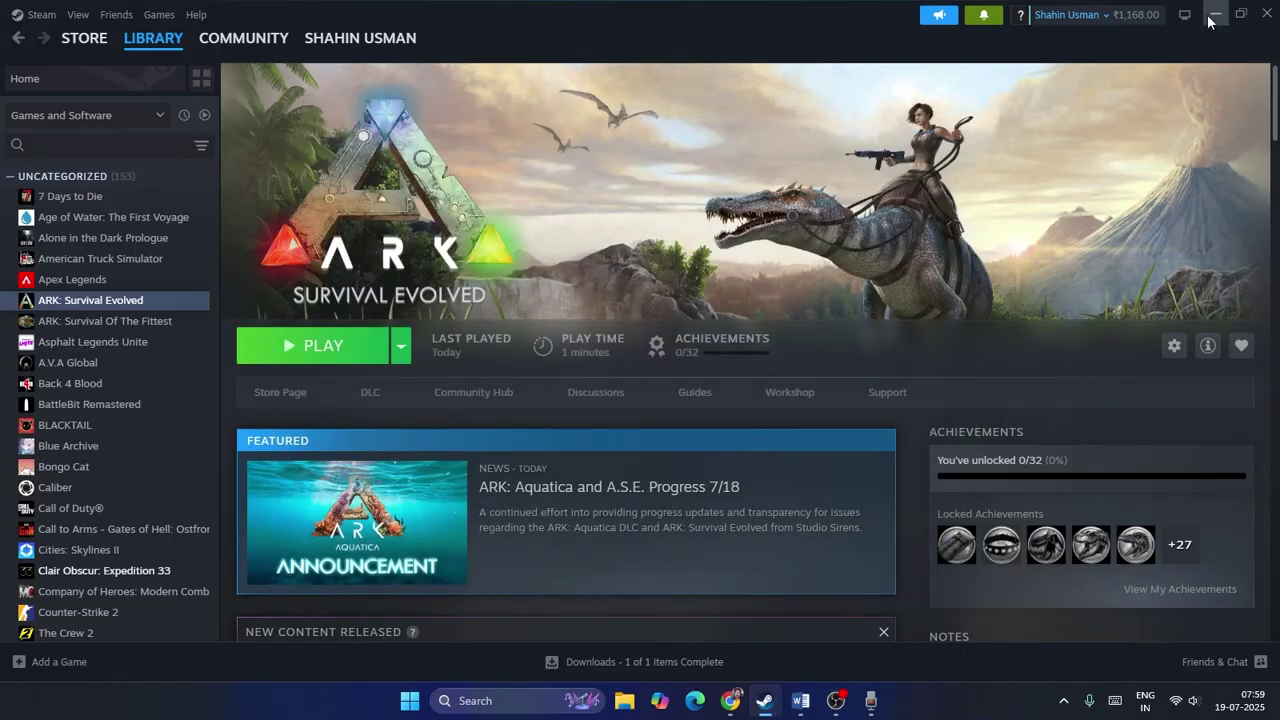
pyautogui.click(1214, 14)
pyautogui.scroll(-1, 670, 275)
pyautogui.scroll(1, 670, 270)
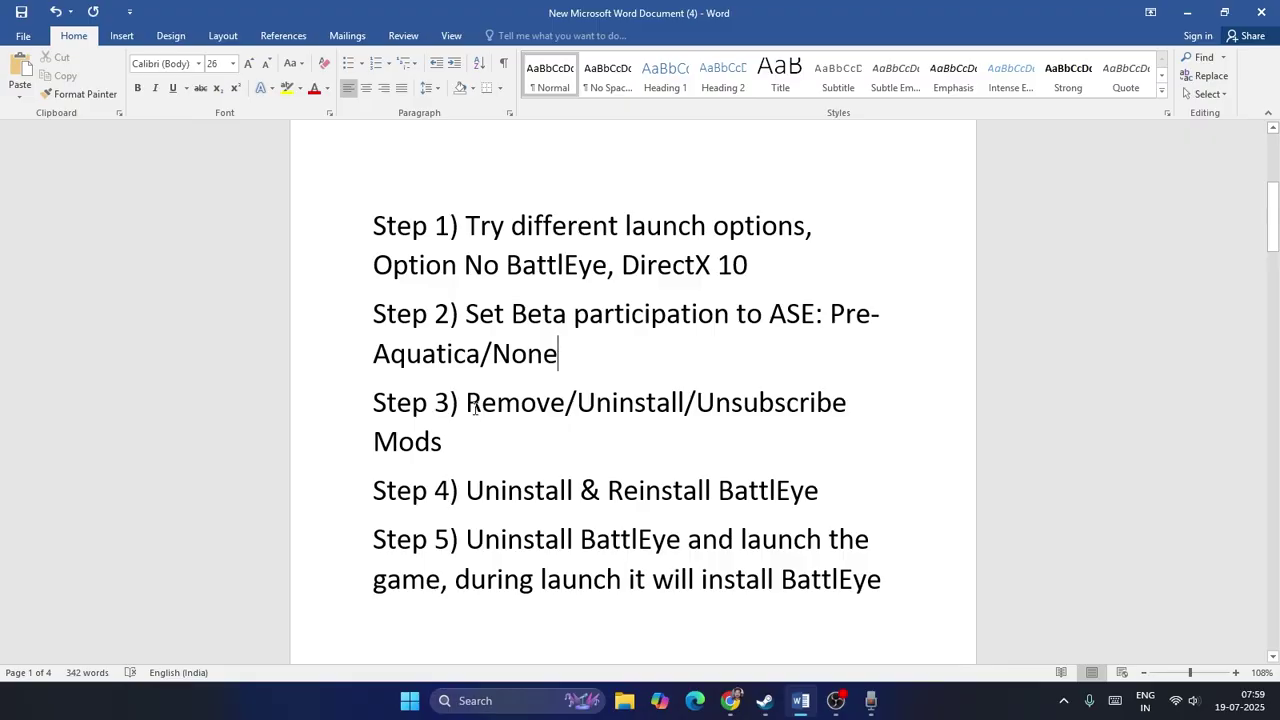
# Step: Read Step 3's Remove/Uninstall instructions in the Word fix list
pyautogui.moveTo(469, 405); pyautogui.dragTo(850, 405)
pyautogui.moveTo(735, 404); pyautogui.dragTo(735, 404)
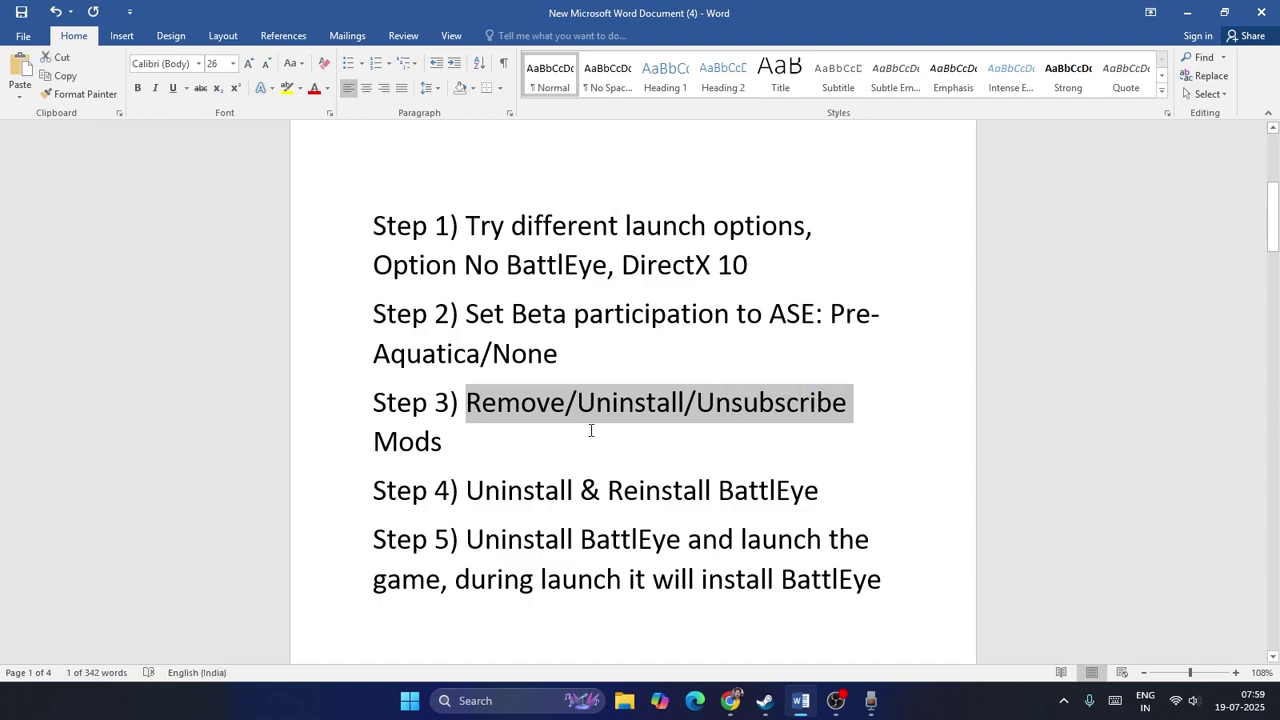
pyautogui.click(585, 434)
pyautogui.moveTo(467, 403); pyautogui.dragTo(510, 430)
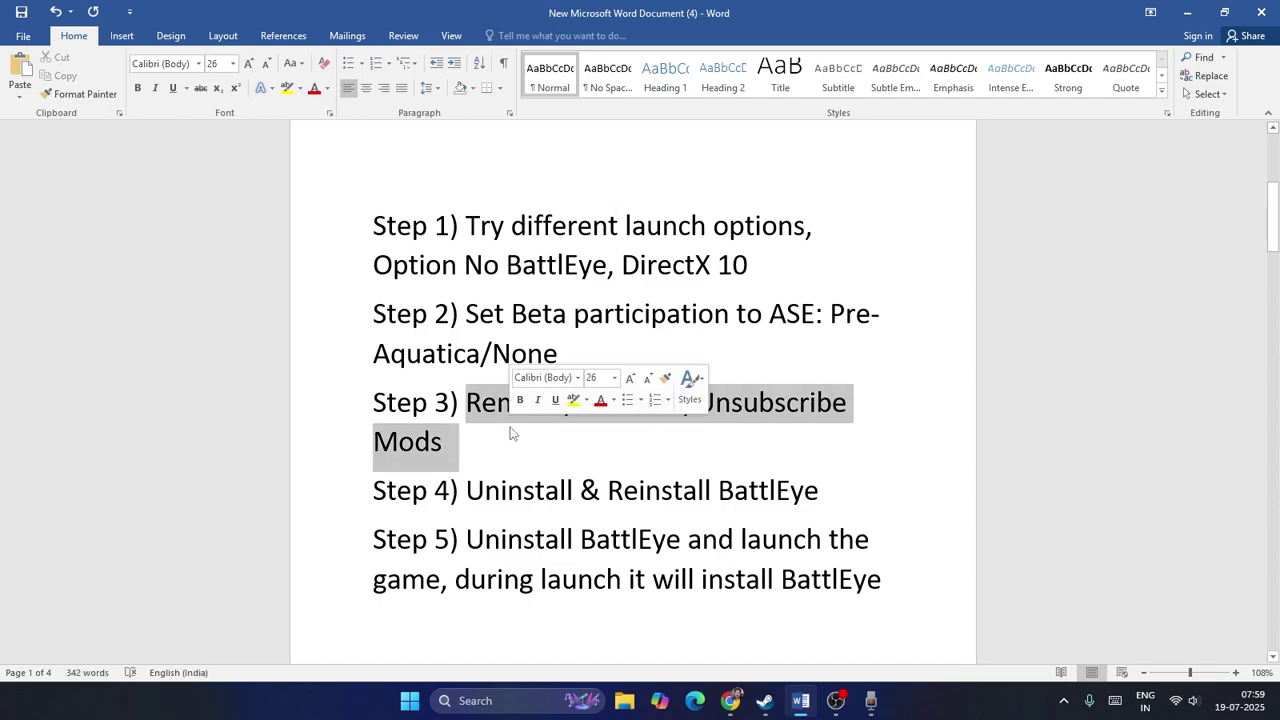
pyautogui.click(511, 453)
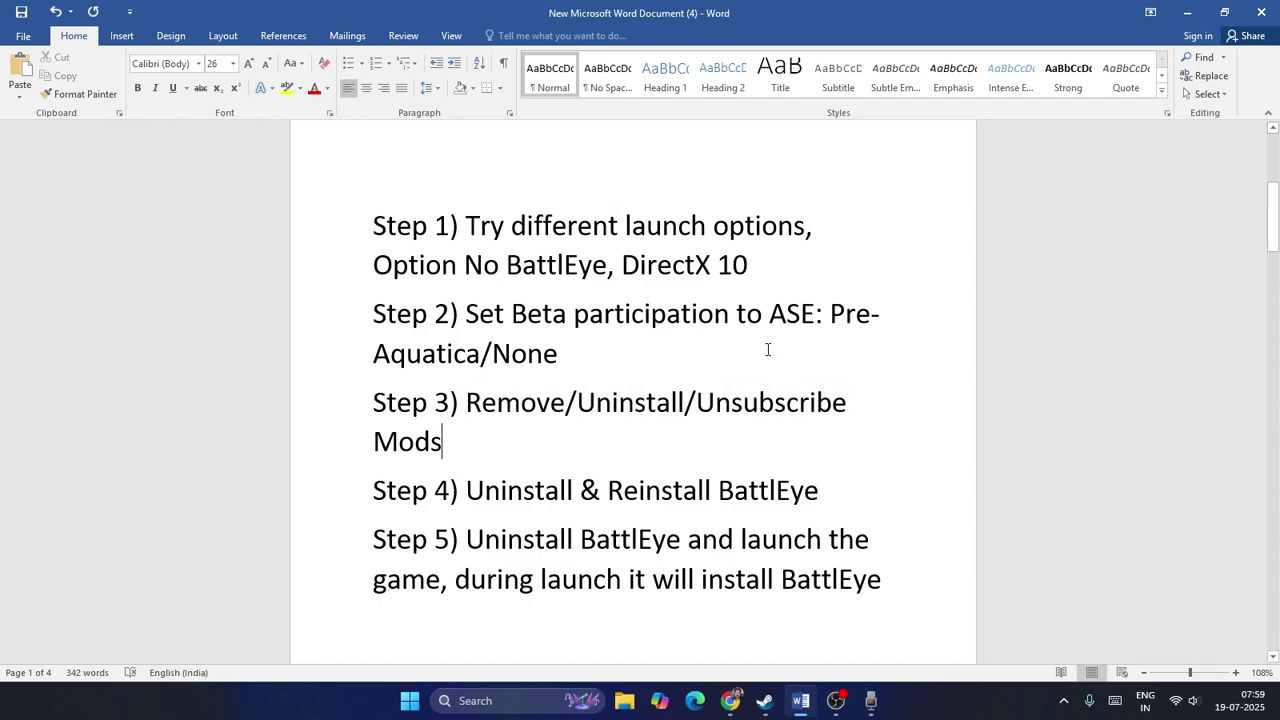
# Step: Read Step 4, Uninstall & Reinstall BattlEye, then switch back to Steam
pyautogui.scroll(-1, 767, 352)
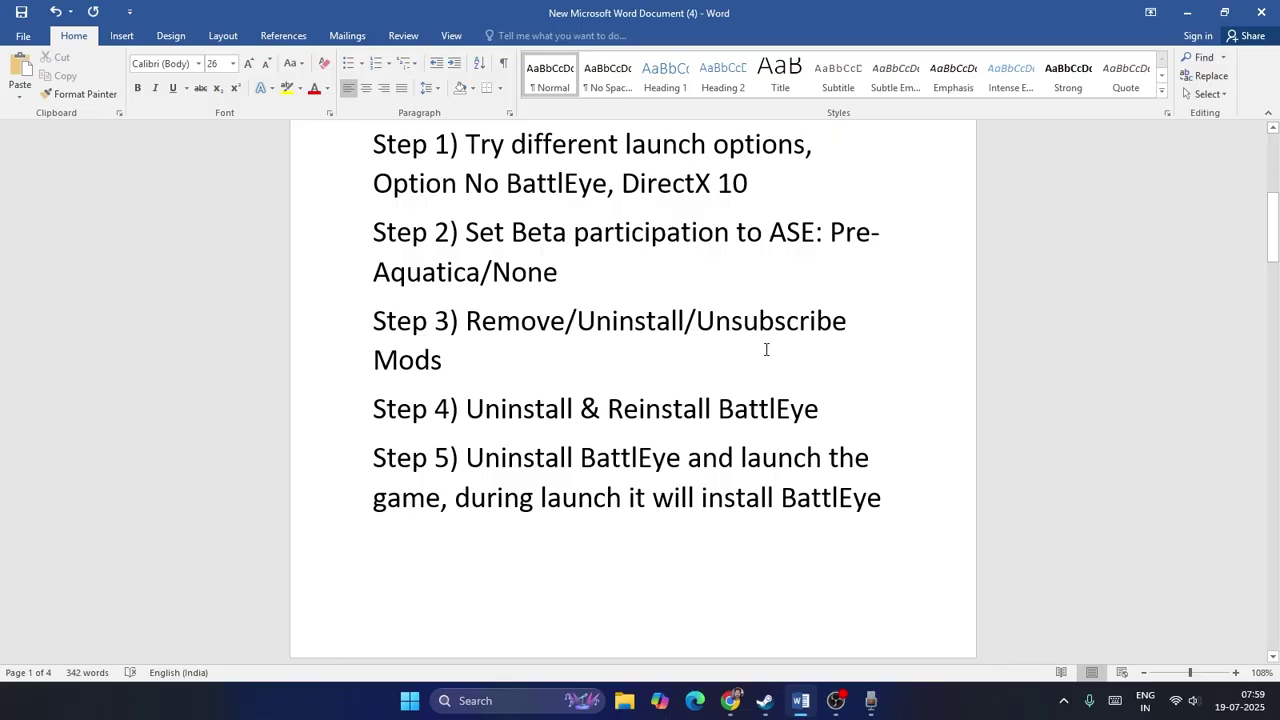
pyautogui.scroll(-1, 766, 349)
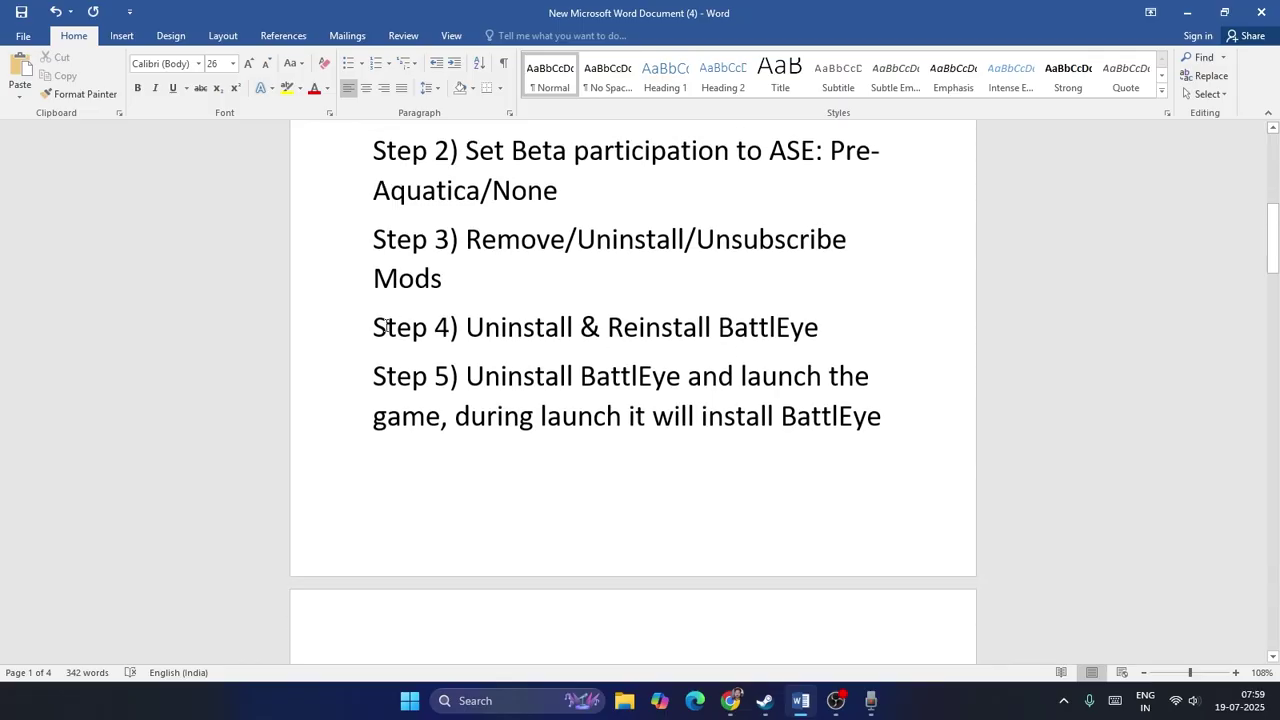
pyautogui.moveTo(466, 322); pyautogui.dragTo(830, 330)
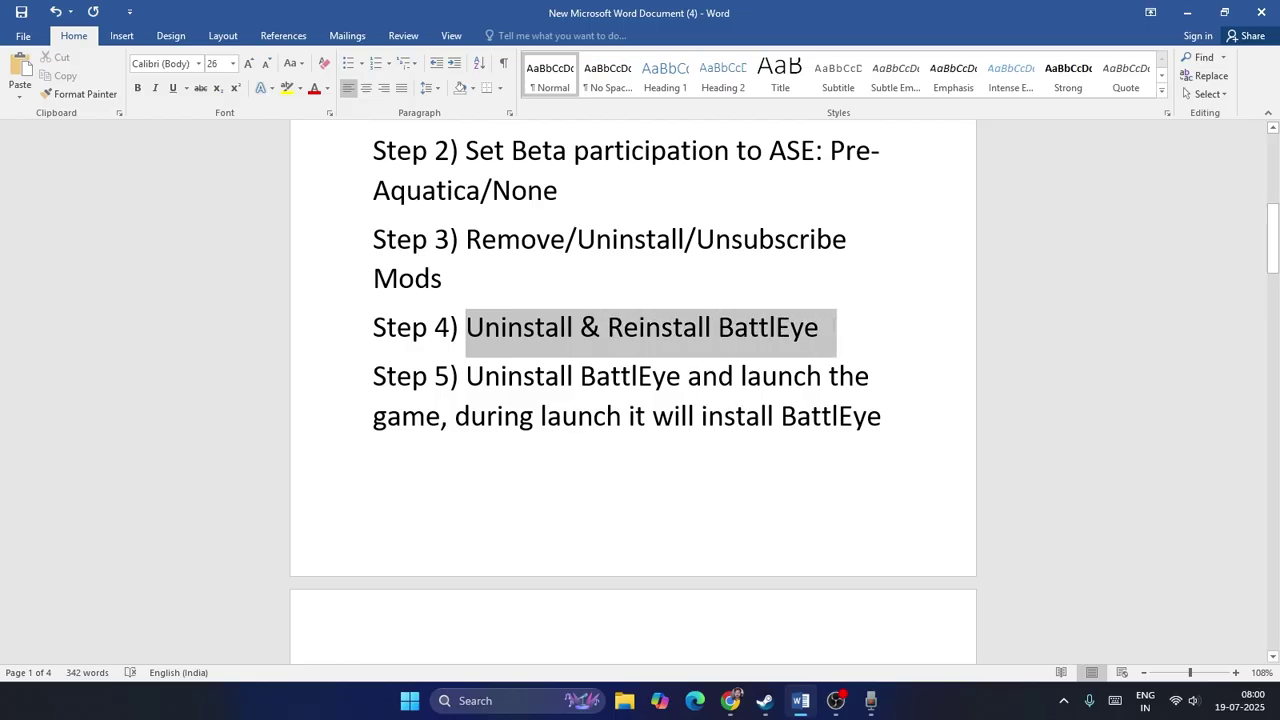
pyautogui.click(881, 356)
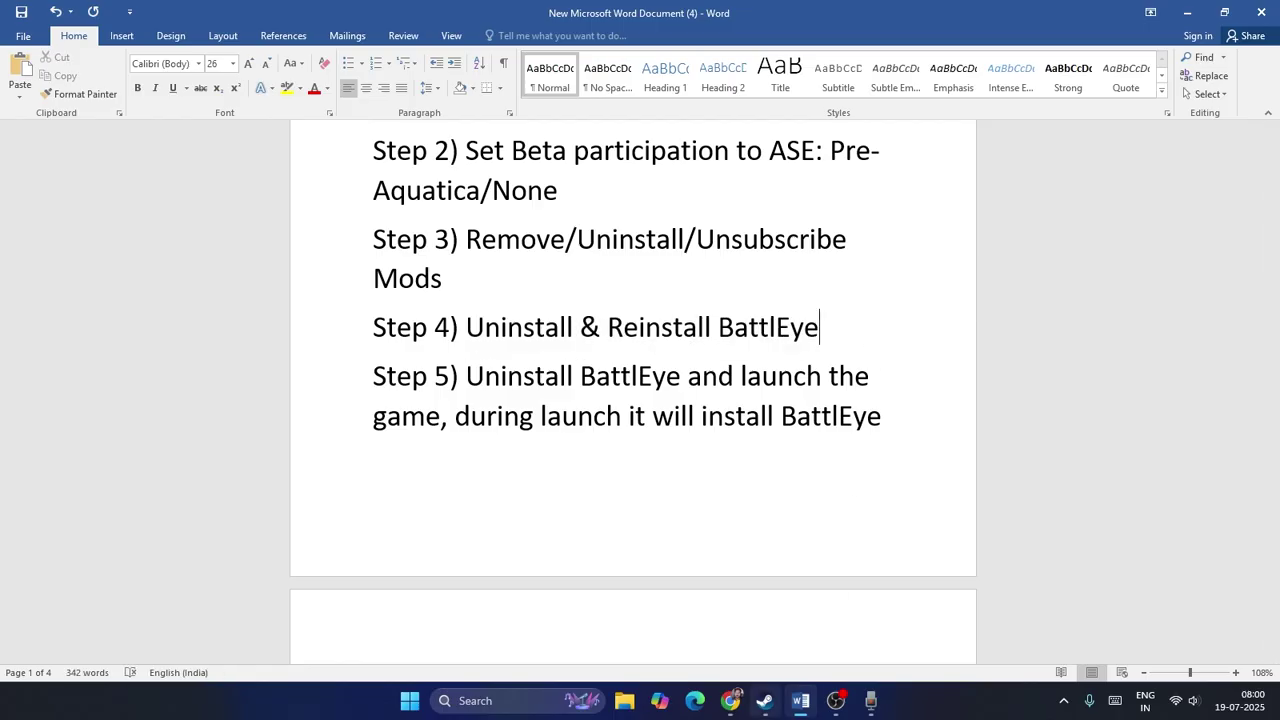
pyautogui.click(765, 700)
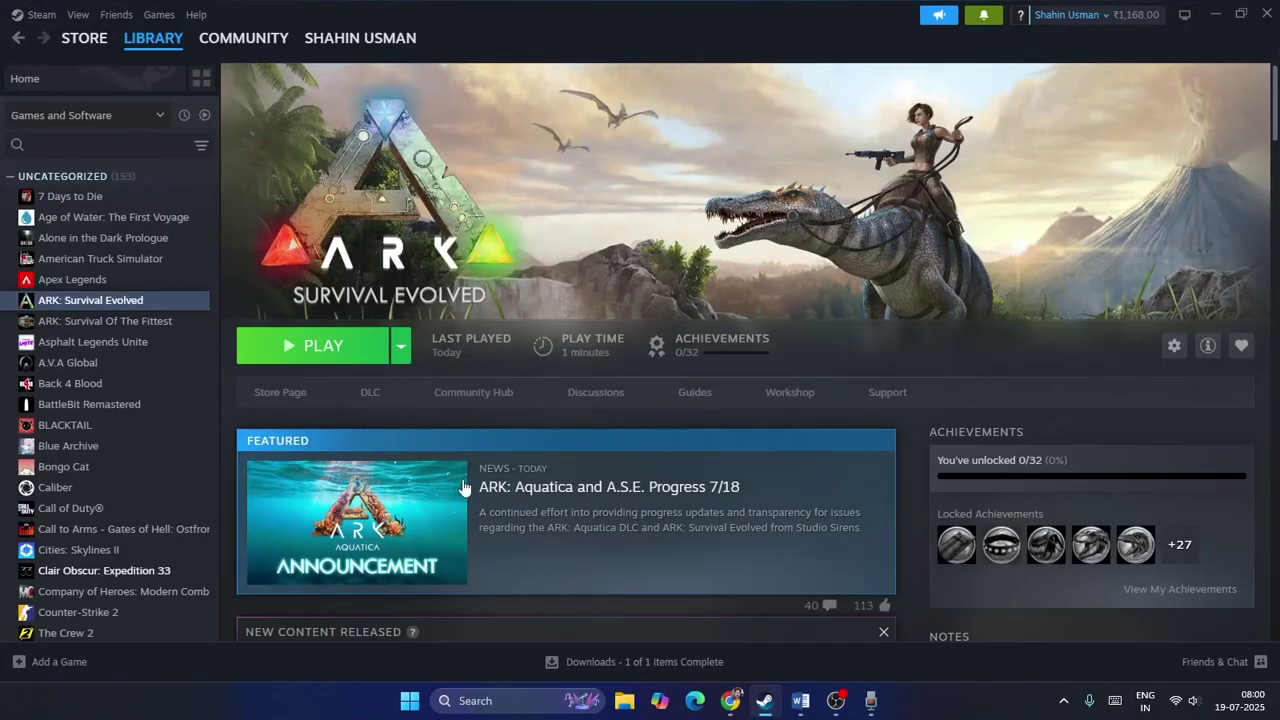
# Step: Open ARK's local files and go to ShooterGame > Binaries > Win64 > BattlEye
pyautogui.rightClick(72, 308)
pyautogui.moveTo(100, 396)
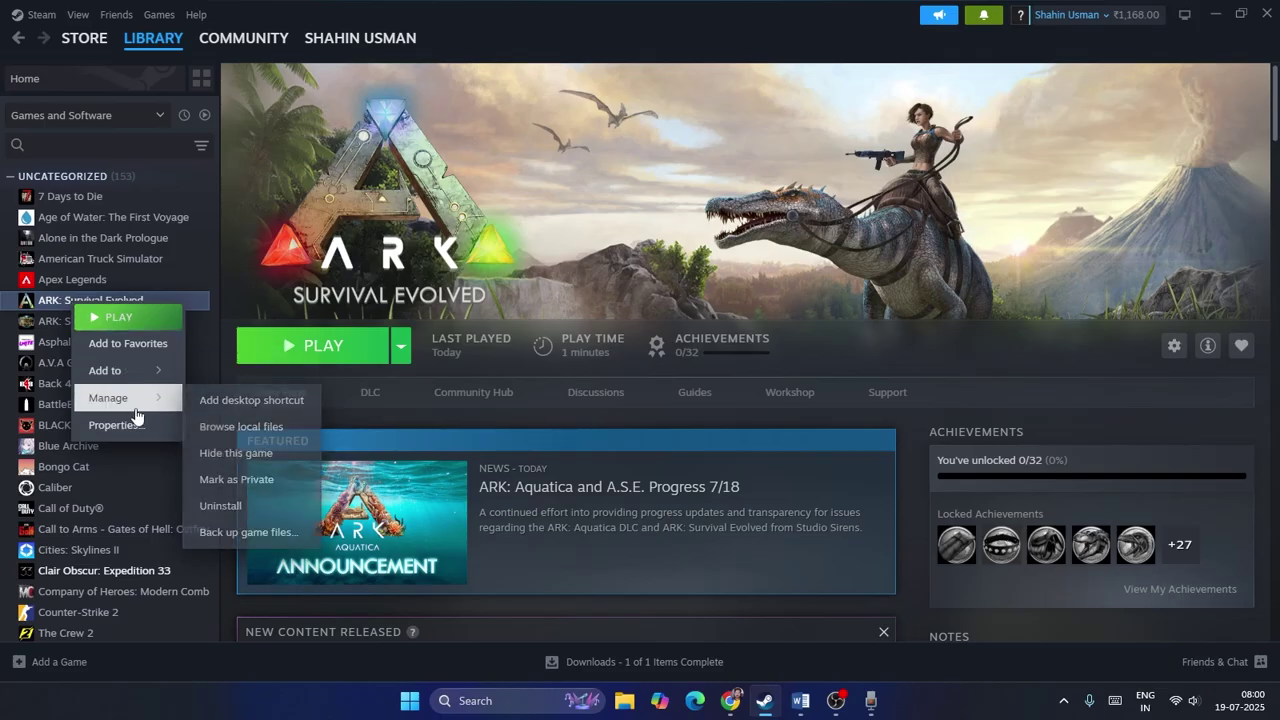
pyautogui.click(295, 343)
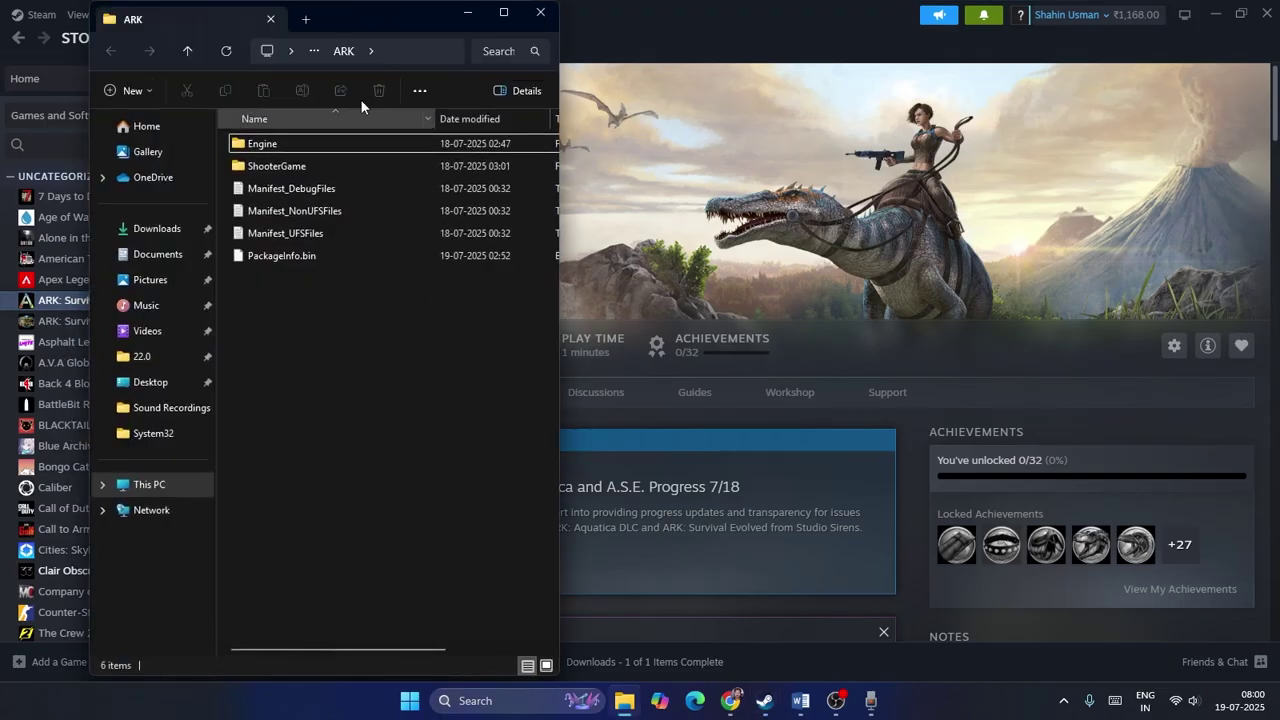
pyautogui.click(496, 16)
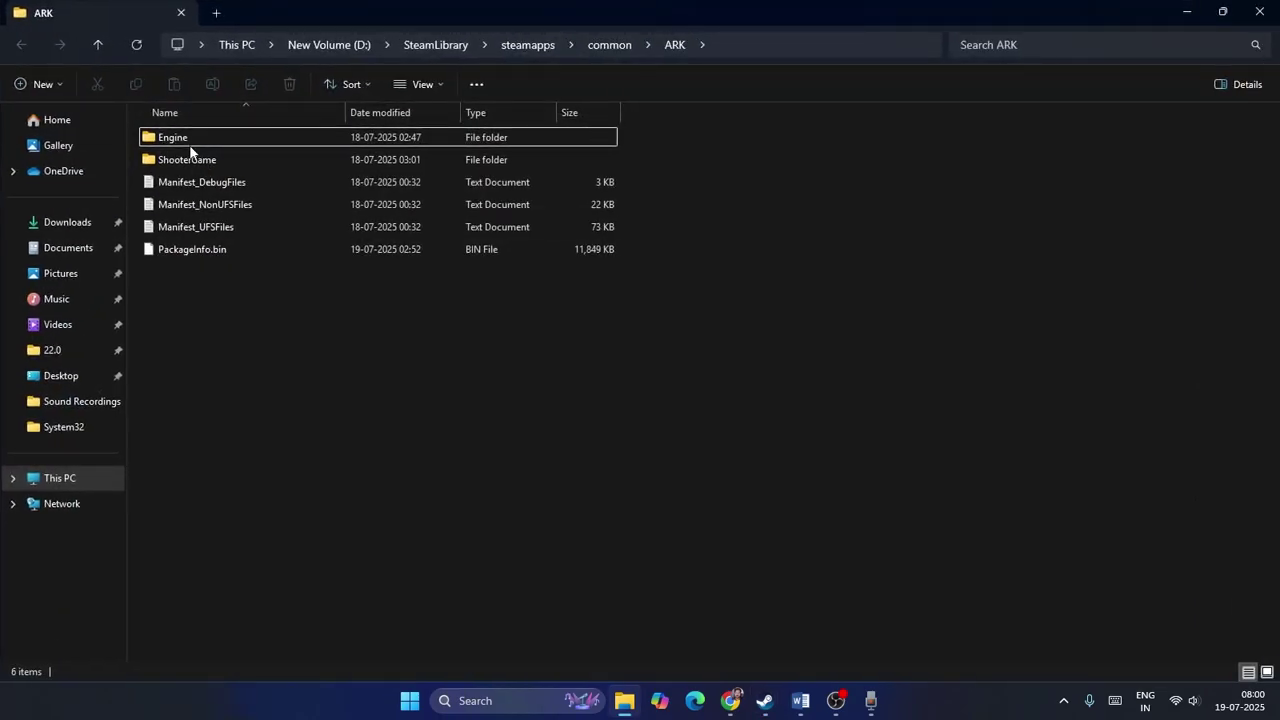
pyautogui.doubleClick(176, 159)
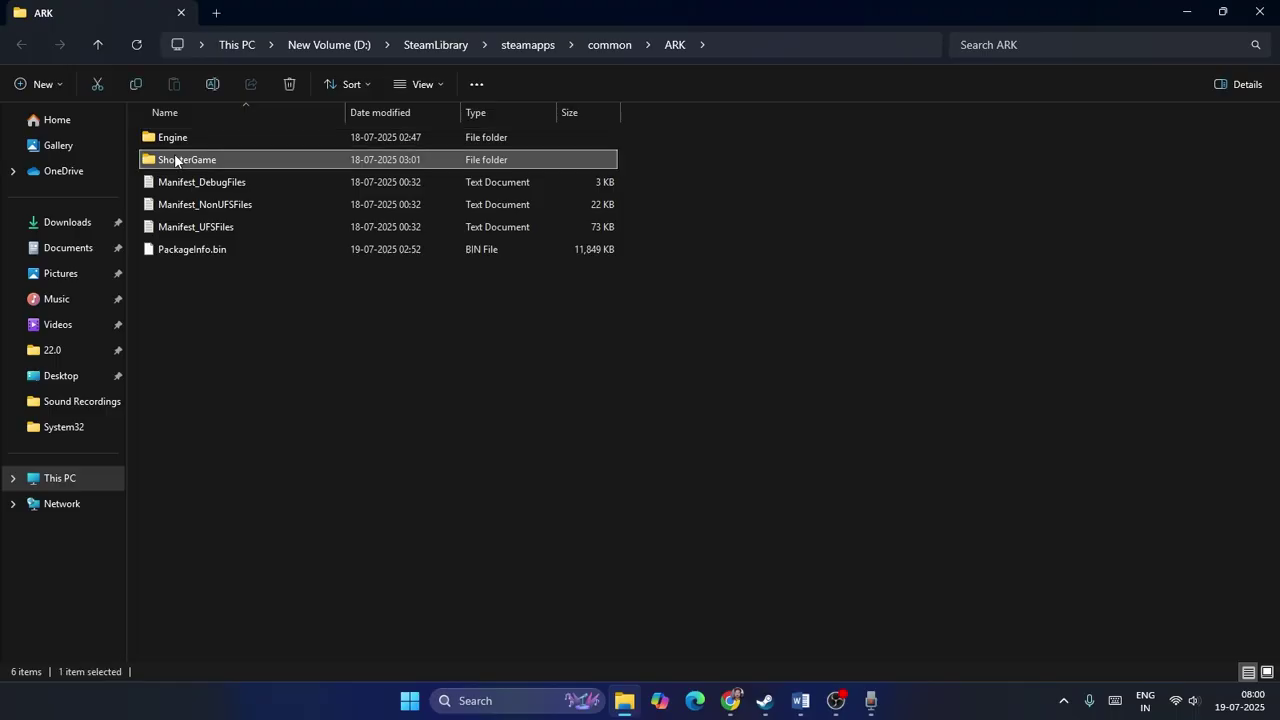
pyautogui.doubleClick(166, 140)
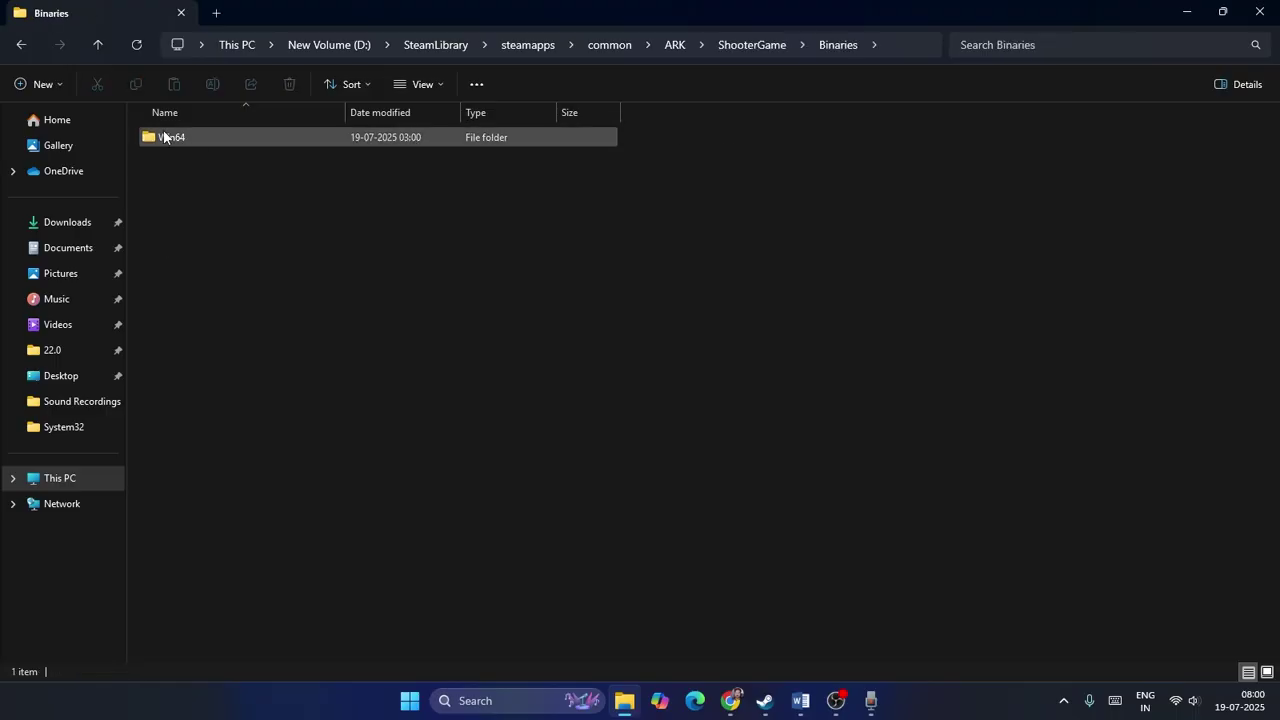
pyautogui.doubleClick(197, 139)
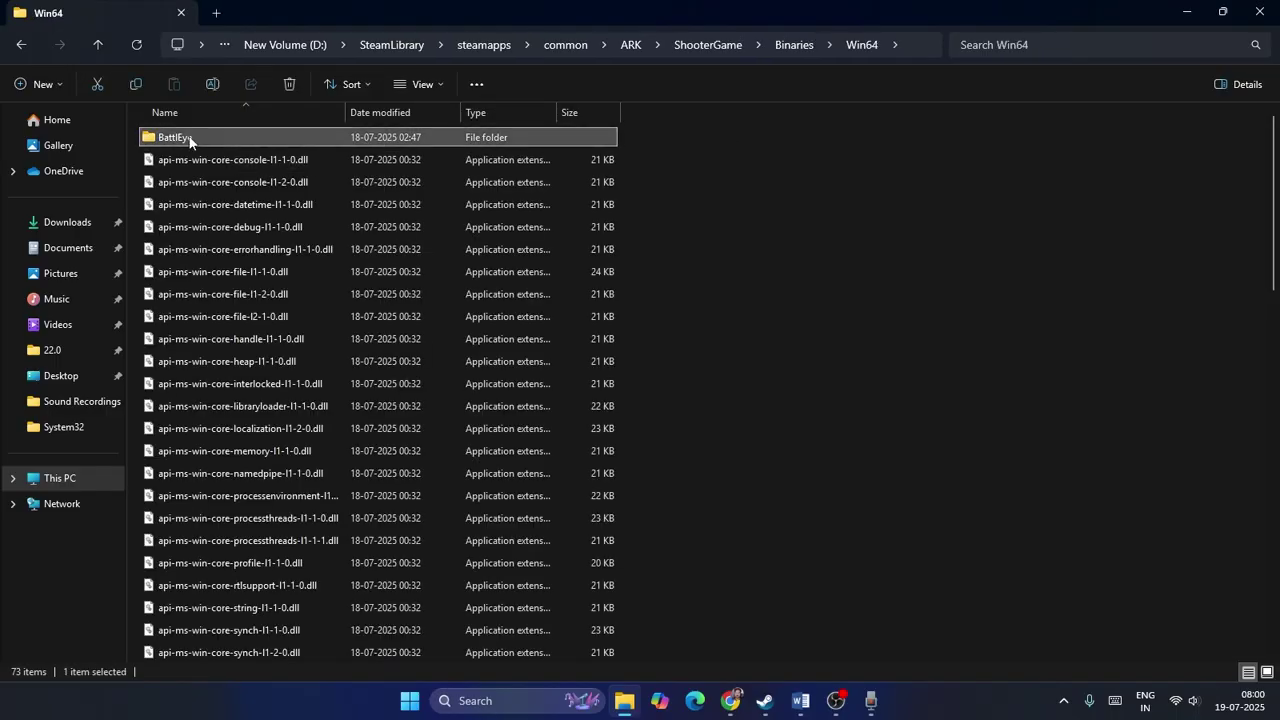
pyautogui.doubleClick(168, 138)
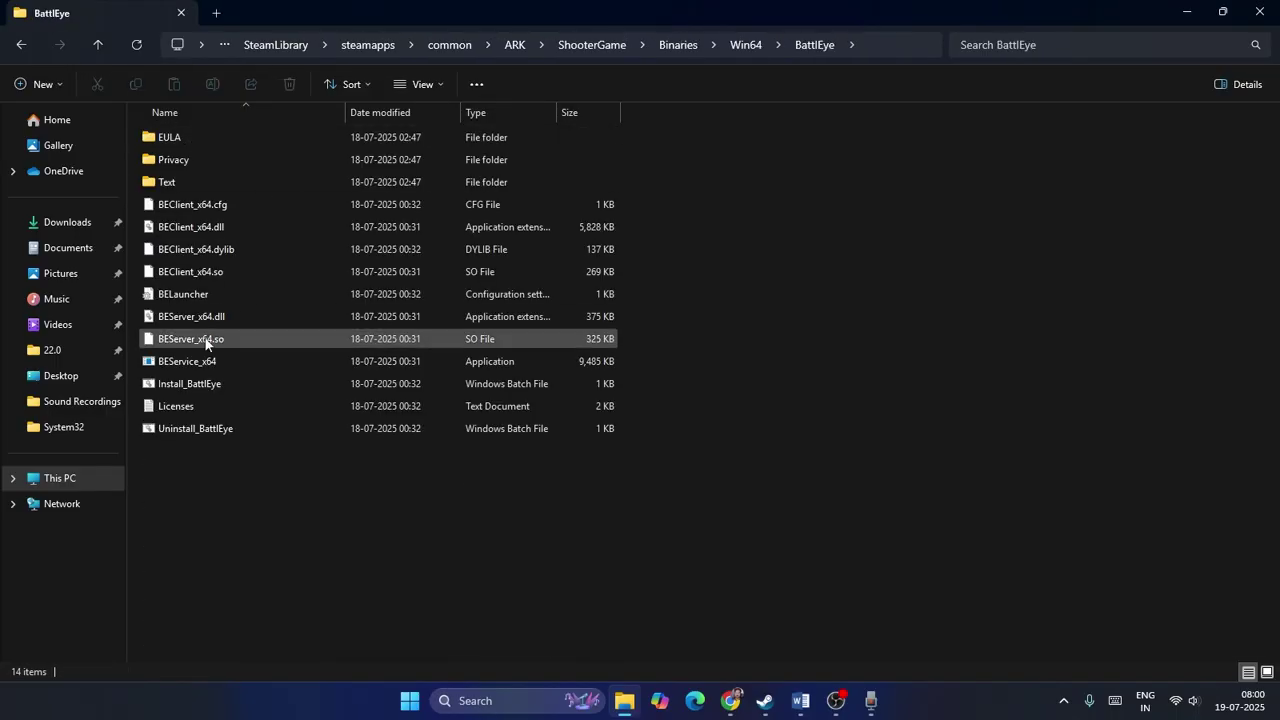
# Step: Run Uninstall_BattlEye then Install_BattlEye as administrator, approving both UAC prompts
pyautogui.rightClick(191, 430)
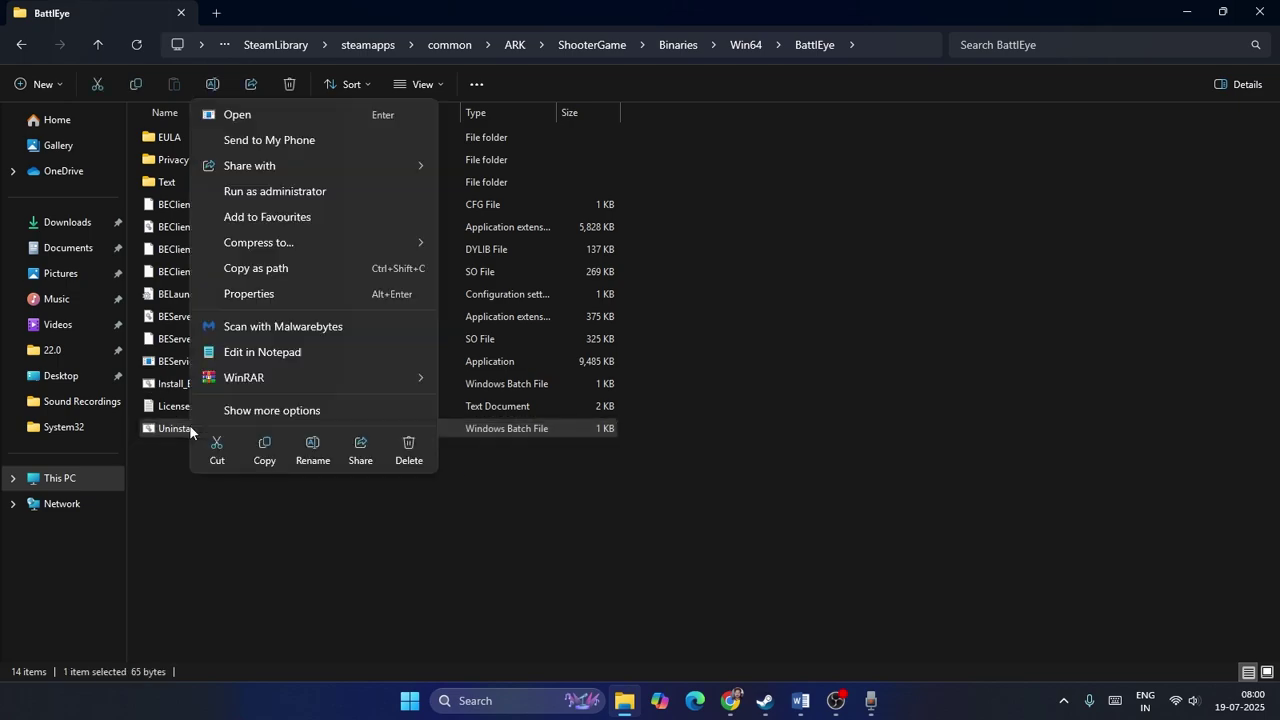
pyautogui.click(283, 187)
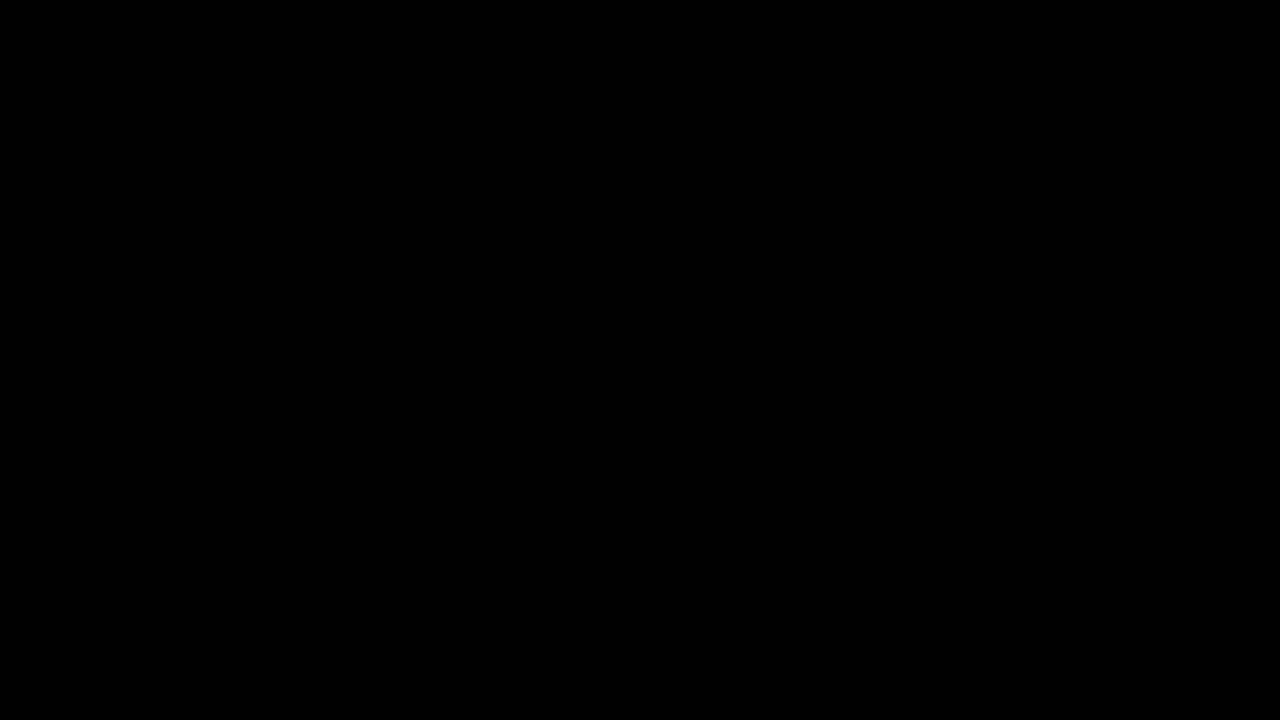
pyautogui.click(405, 489)
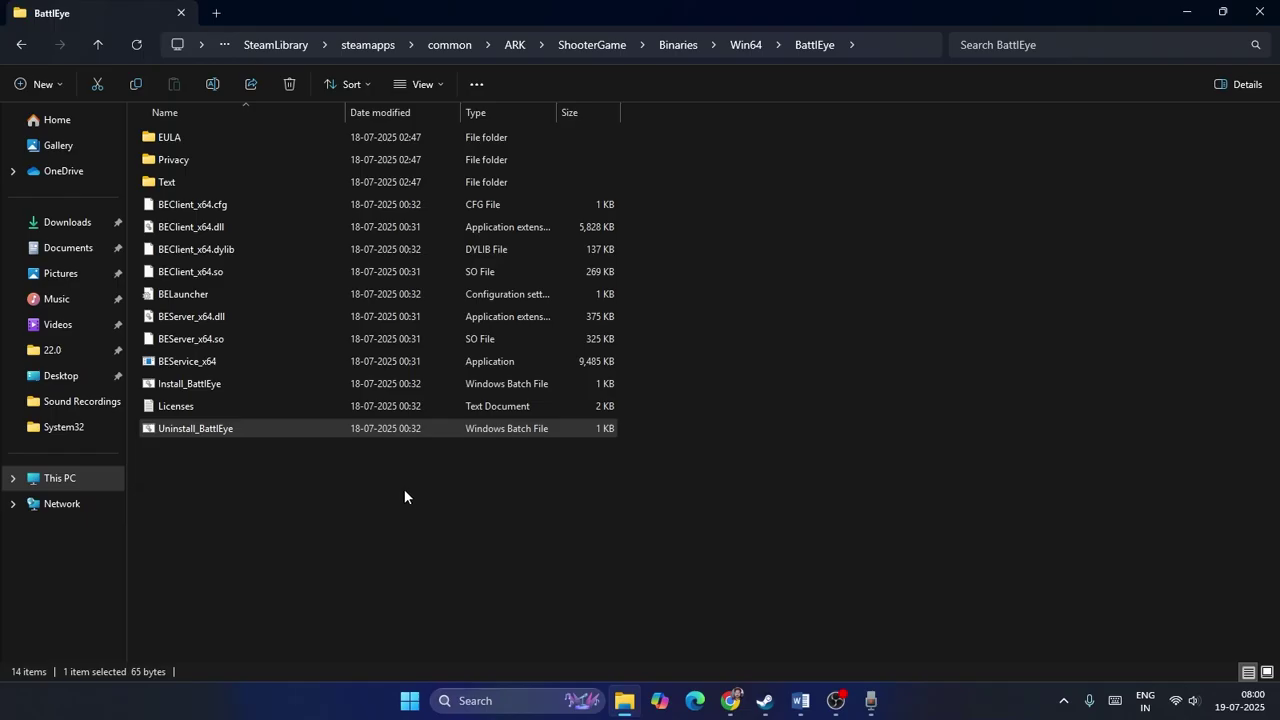
pyautogui.rightClick(181, 383)
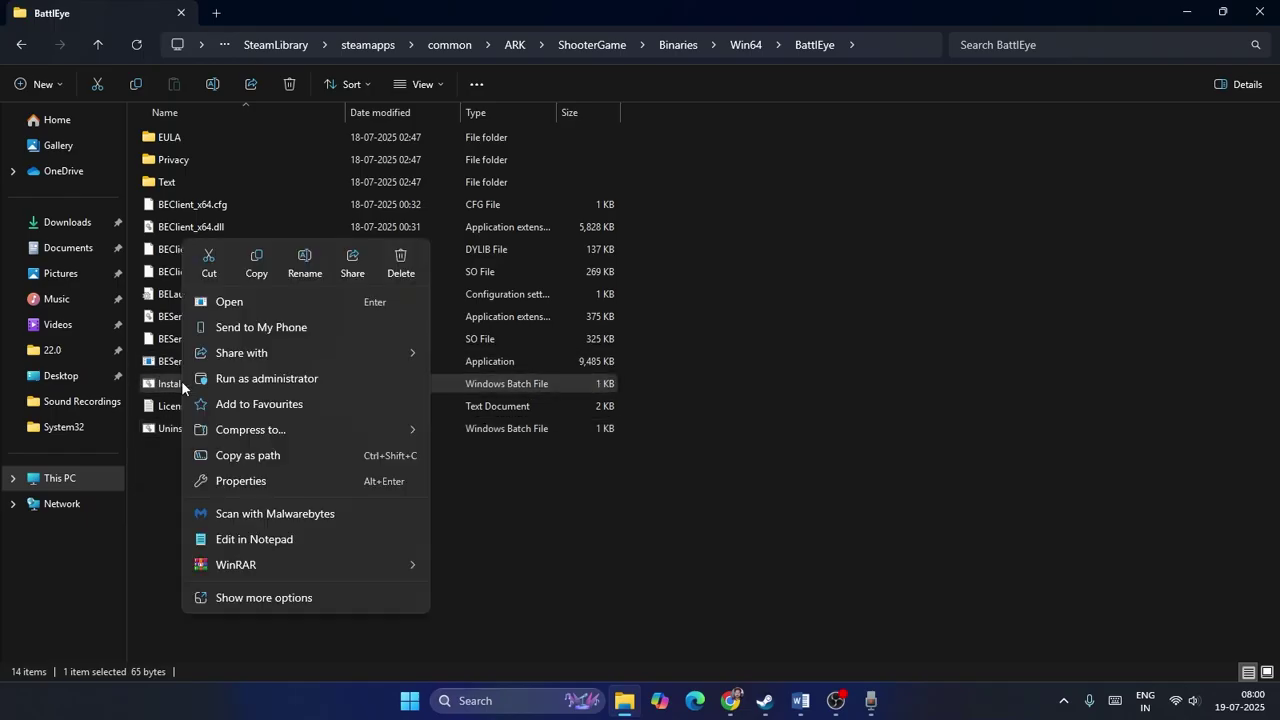
pyautogui.click(290, 378)
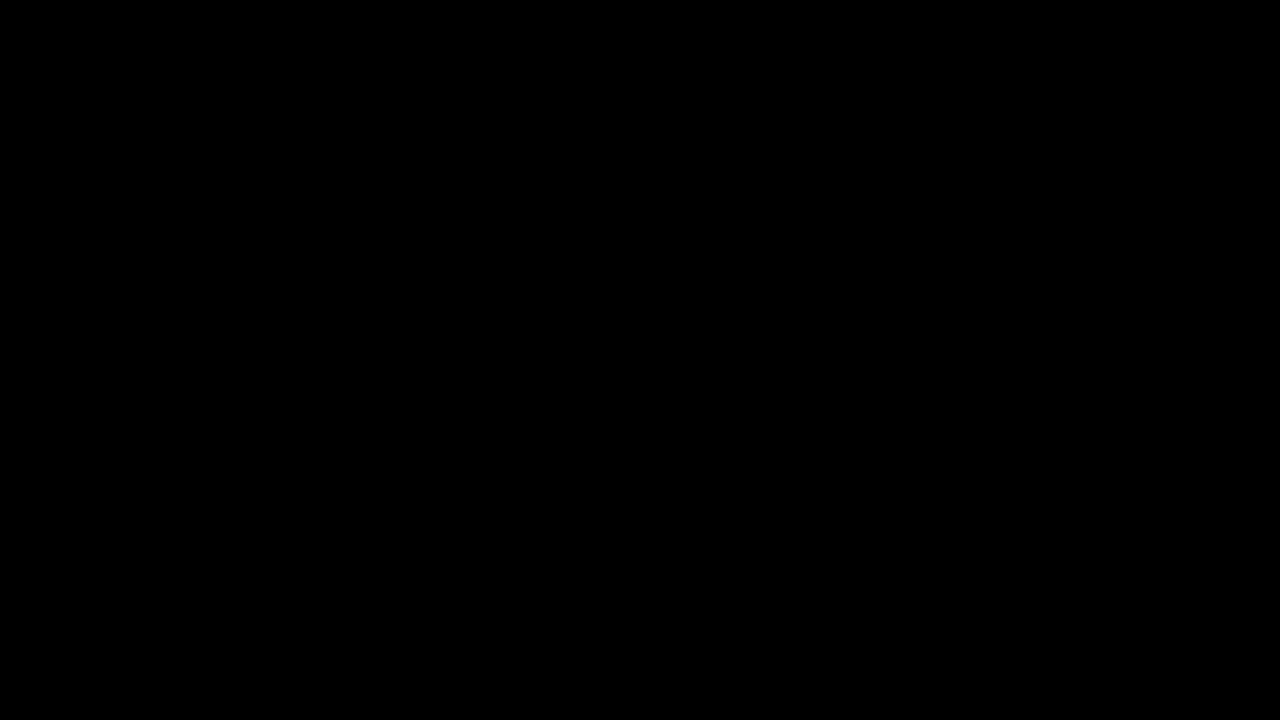
pyautogui.click(615, 476)
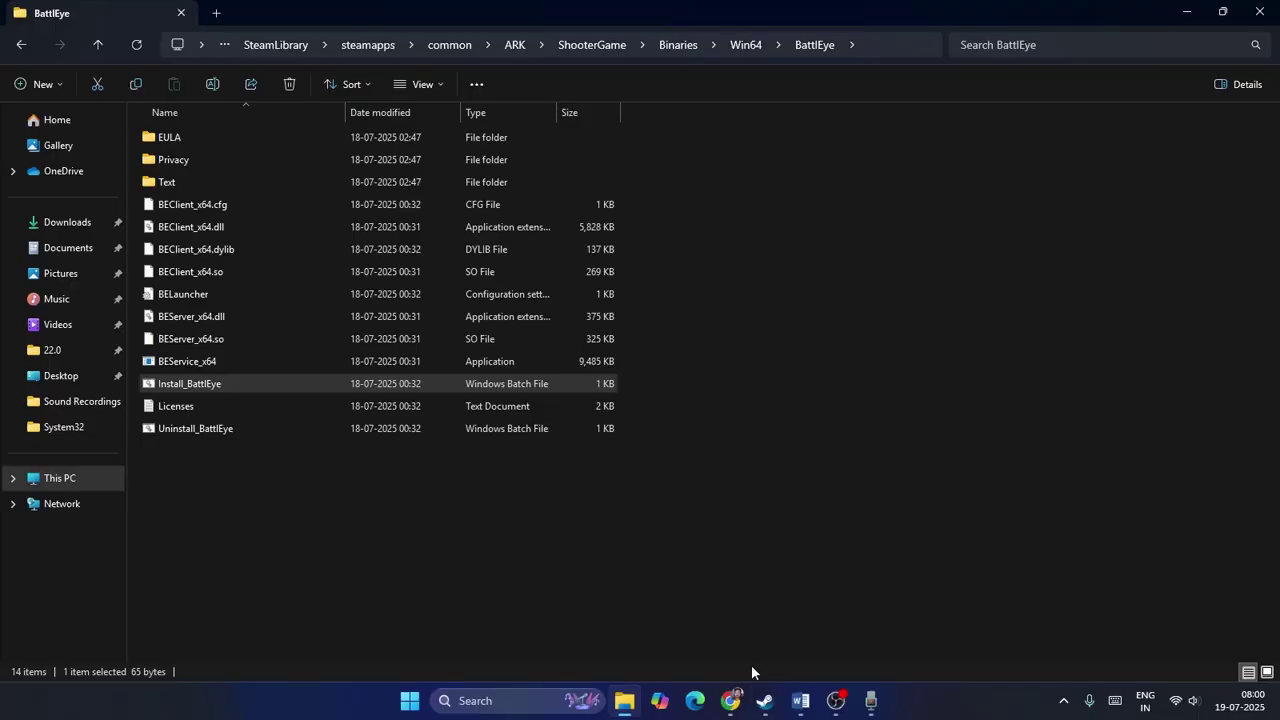
pyautogui.click(763, 702)
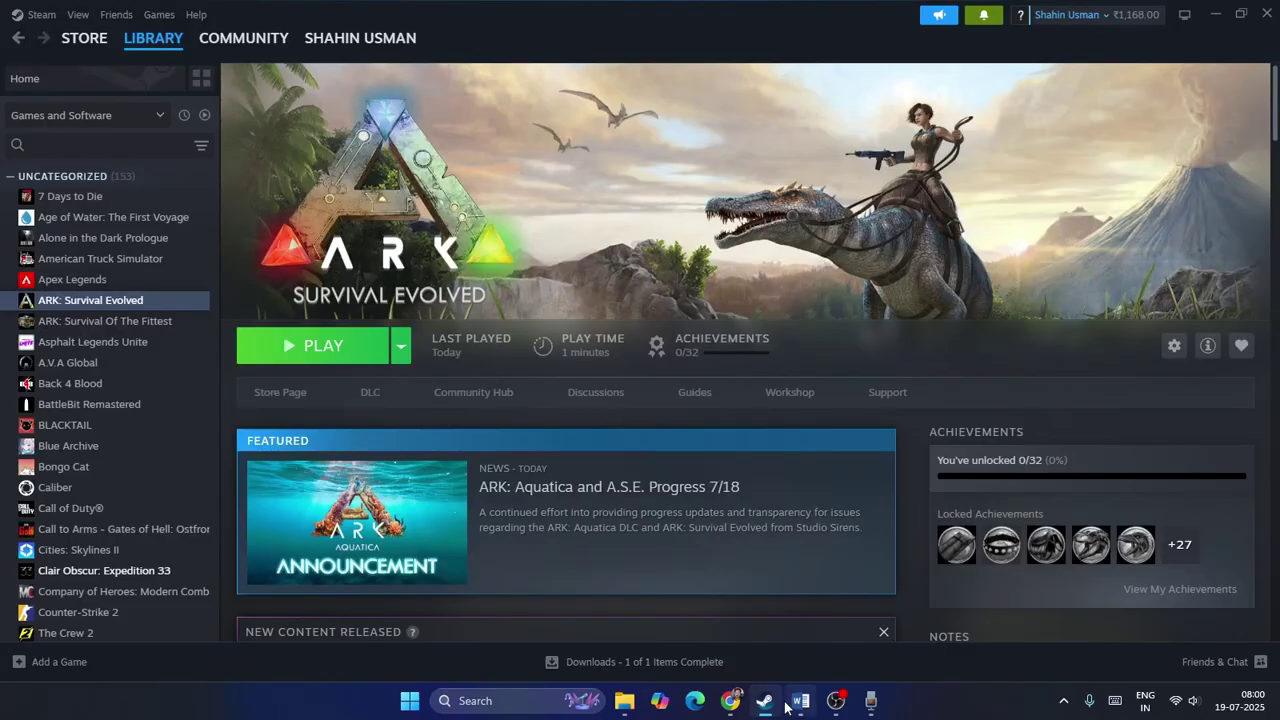
# Step: Check Step 5 in the Word fix list, then minimize Word
pyautogui.click(800, 702)
pyautogui.scroll(-2, 716, 415)
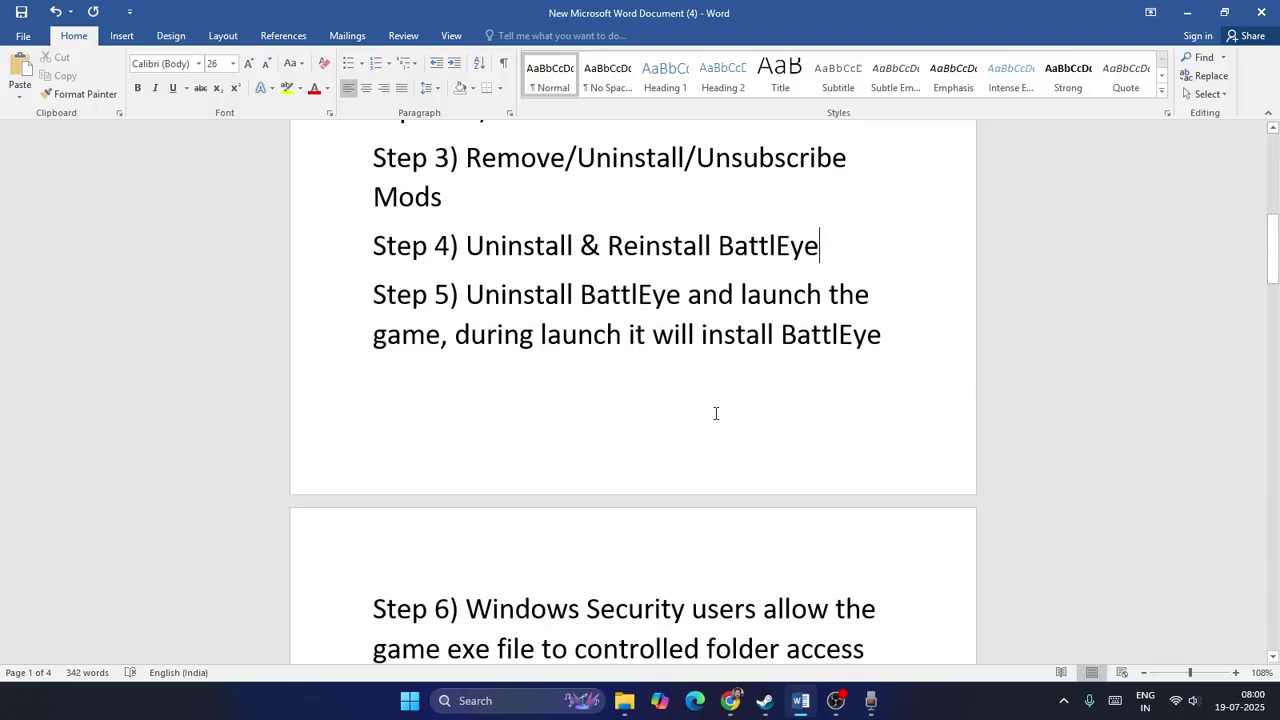
pyautogui.click(1189, 22)
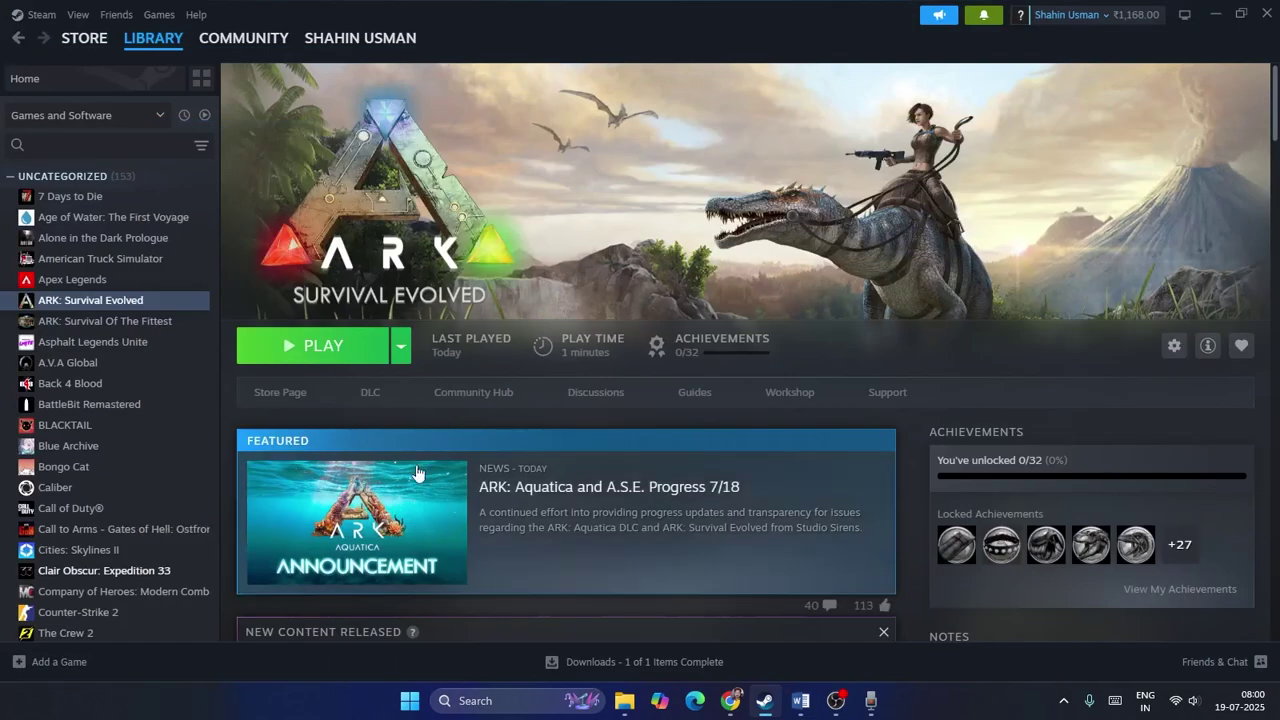
# Step: Run Uninstall_BattlEye as administrator again and close the BattlEye folder window
pyautogui.click(624, 700)
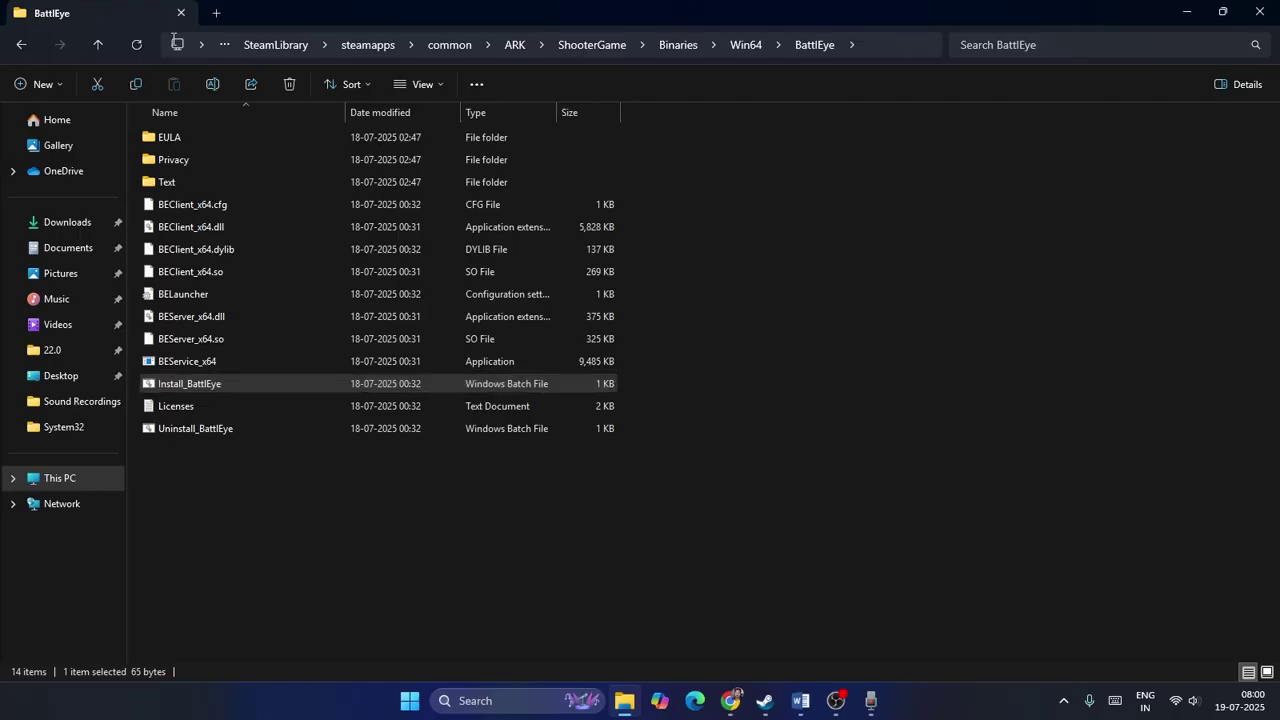
pyautogui.click(199, 432)
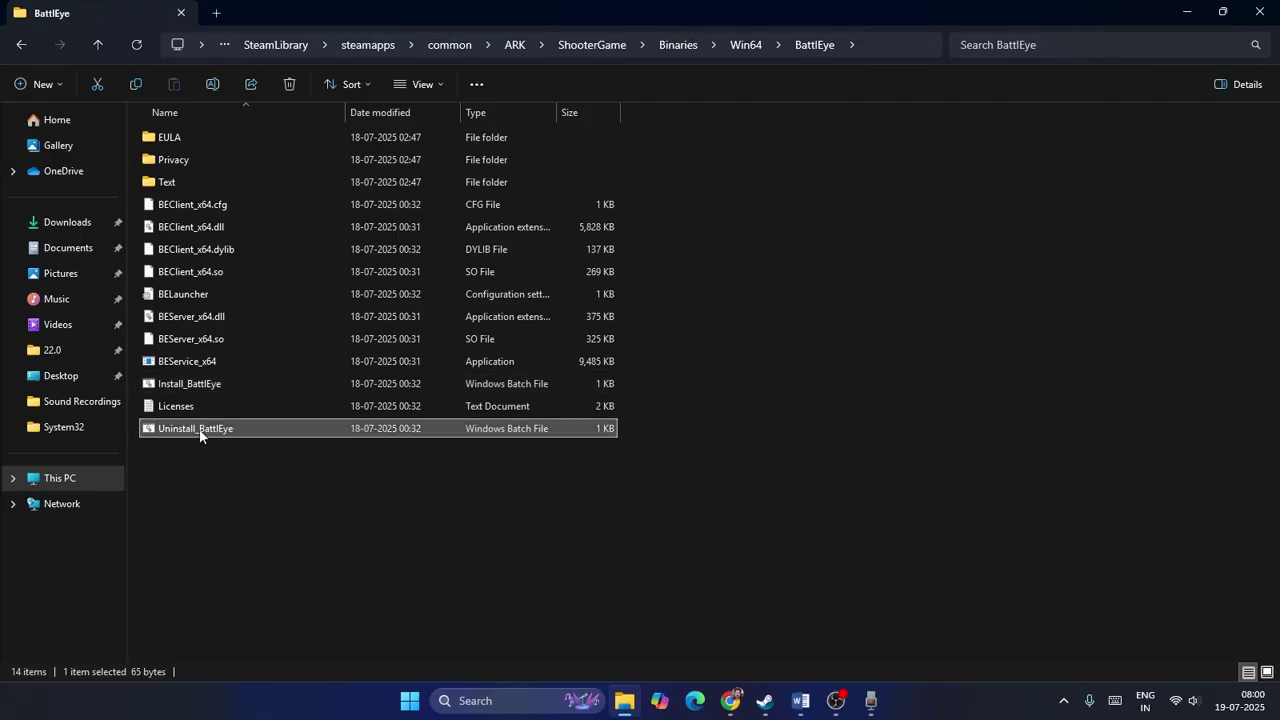
pyautogui.rightClick(199, 432)
pyautogui.click(288, 194)
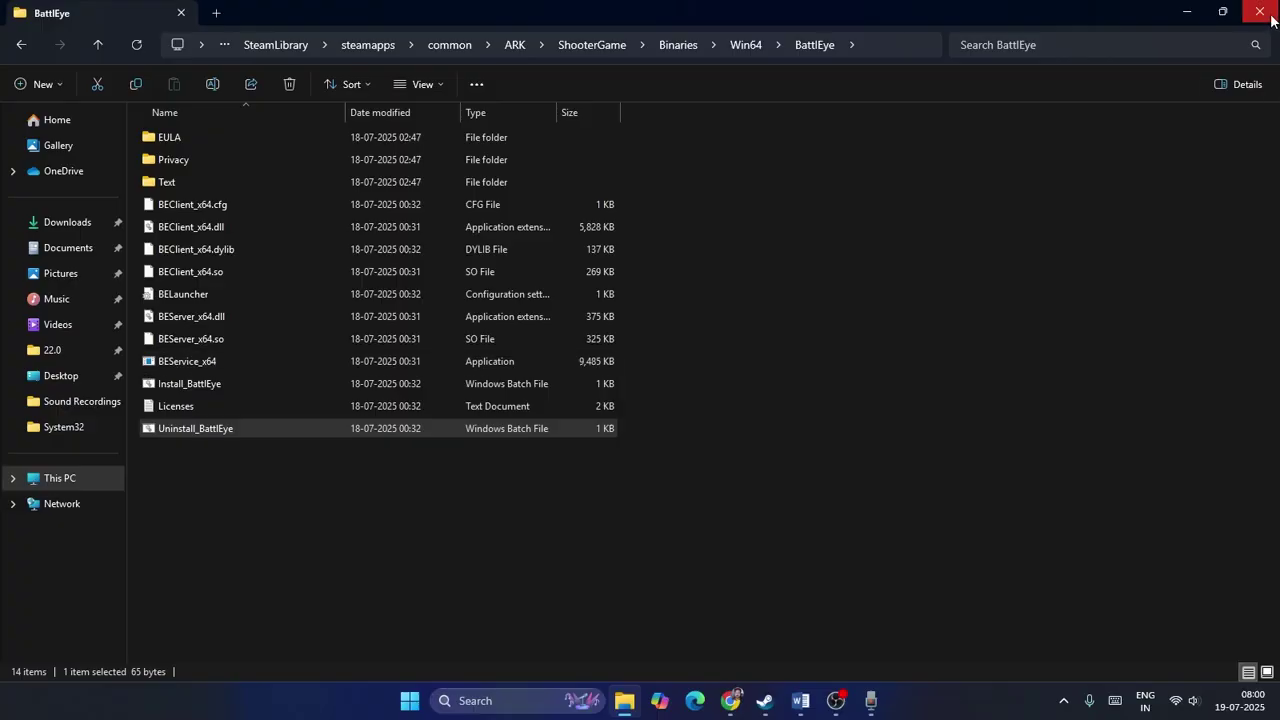
pyautogui.click(1271, 15)
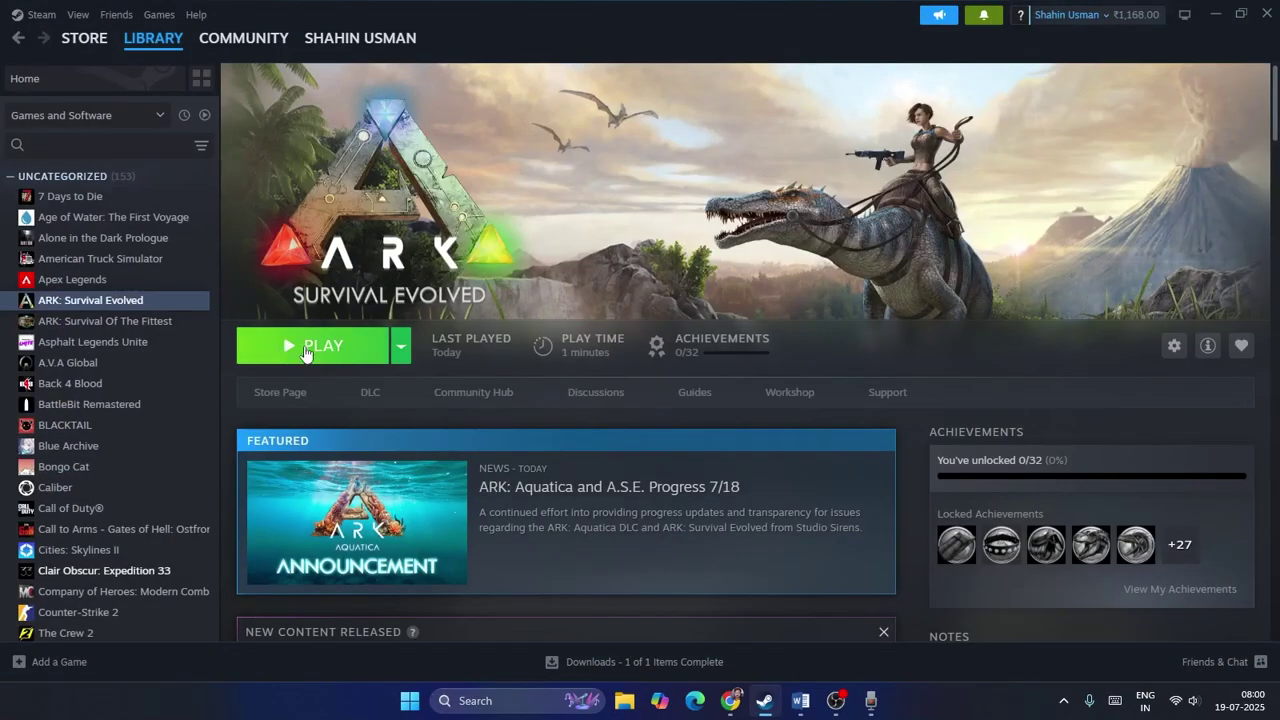
# Step: Launch ARK with the standard Play option, close the BattlEye Launcher, then stop and confirm exit
pyautogui.click(306, 350)
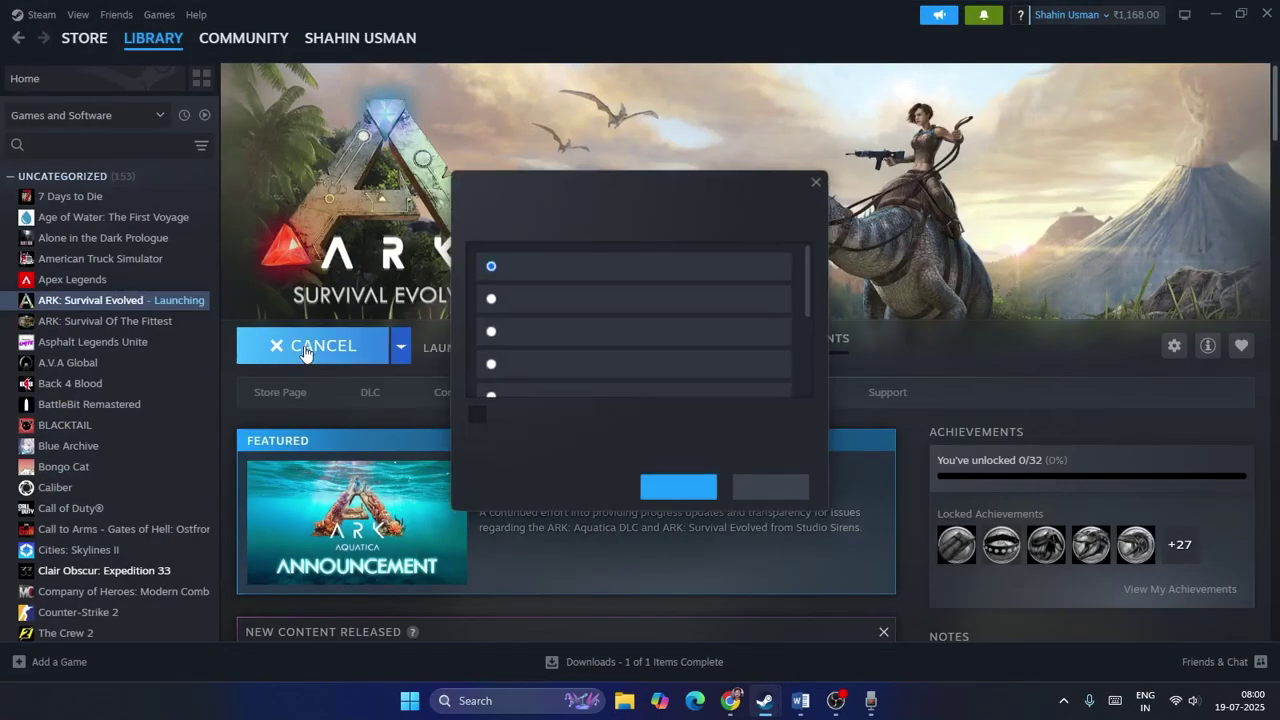
pyautogui.click(674, 488)
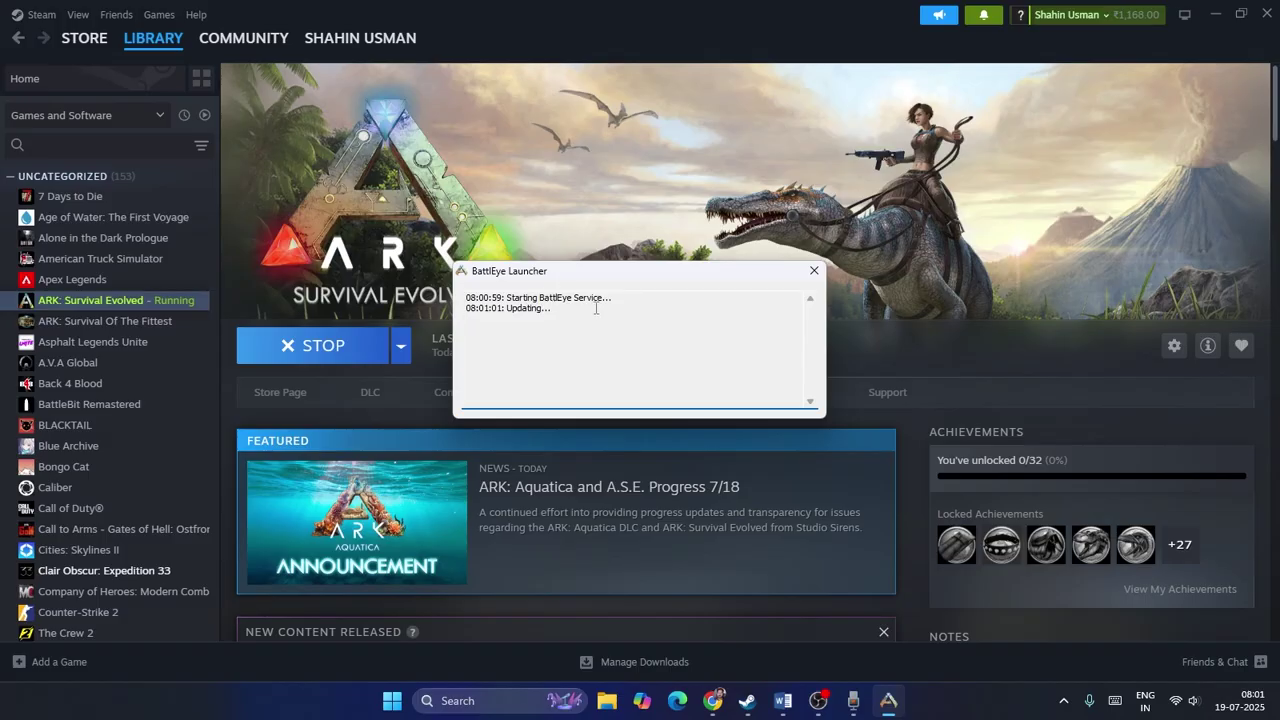
pyautogui.click(814, 270)
pyautogui.click(313, 347)
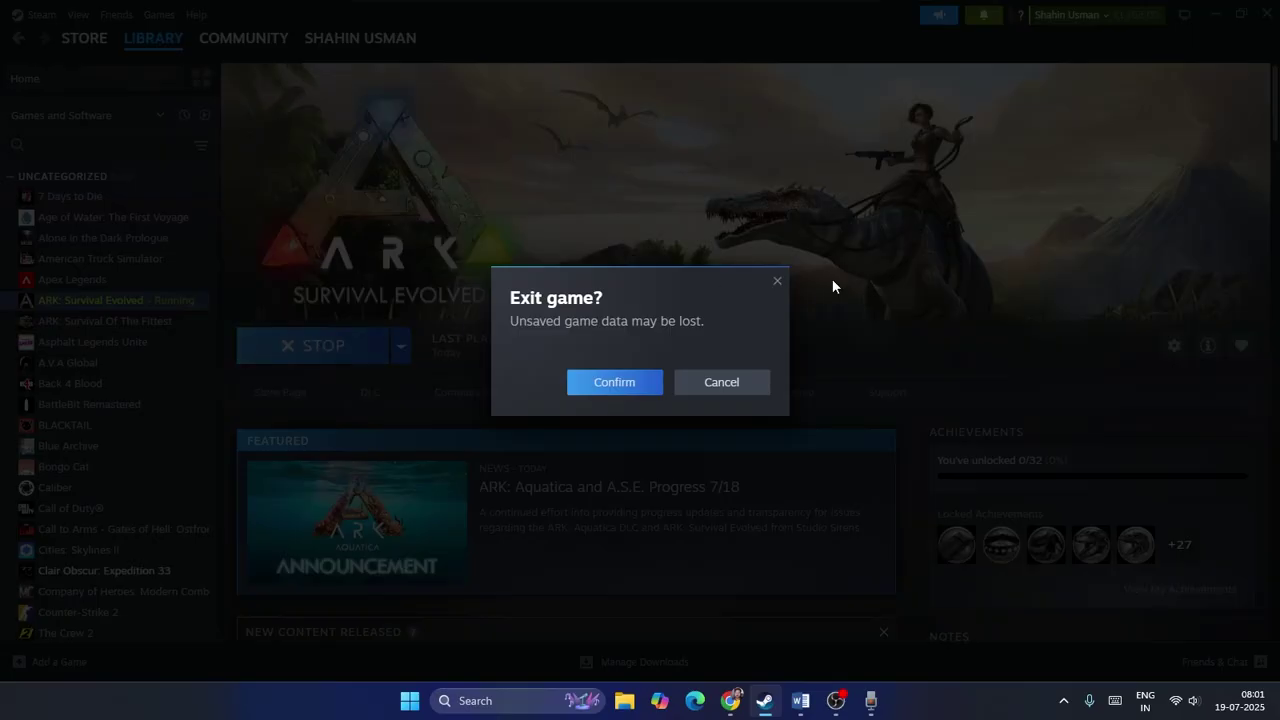
pyautogui.click(609, 381)
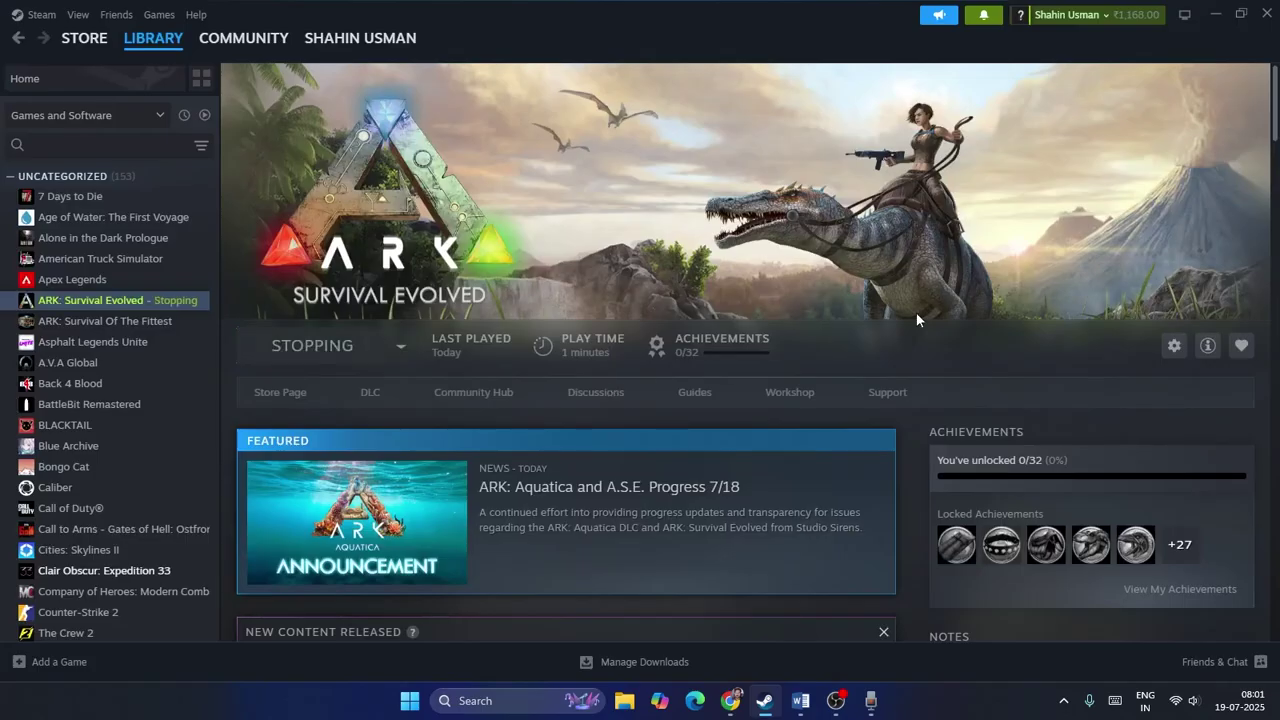
# Step: Scroll further through the ARK fix steps in the Word document
pyautogui.click(800, 700)
pyautogui.scroll(-3, 726, 324)
pyautogui.scroll(-4, 726, 324)
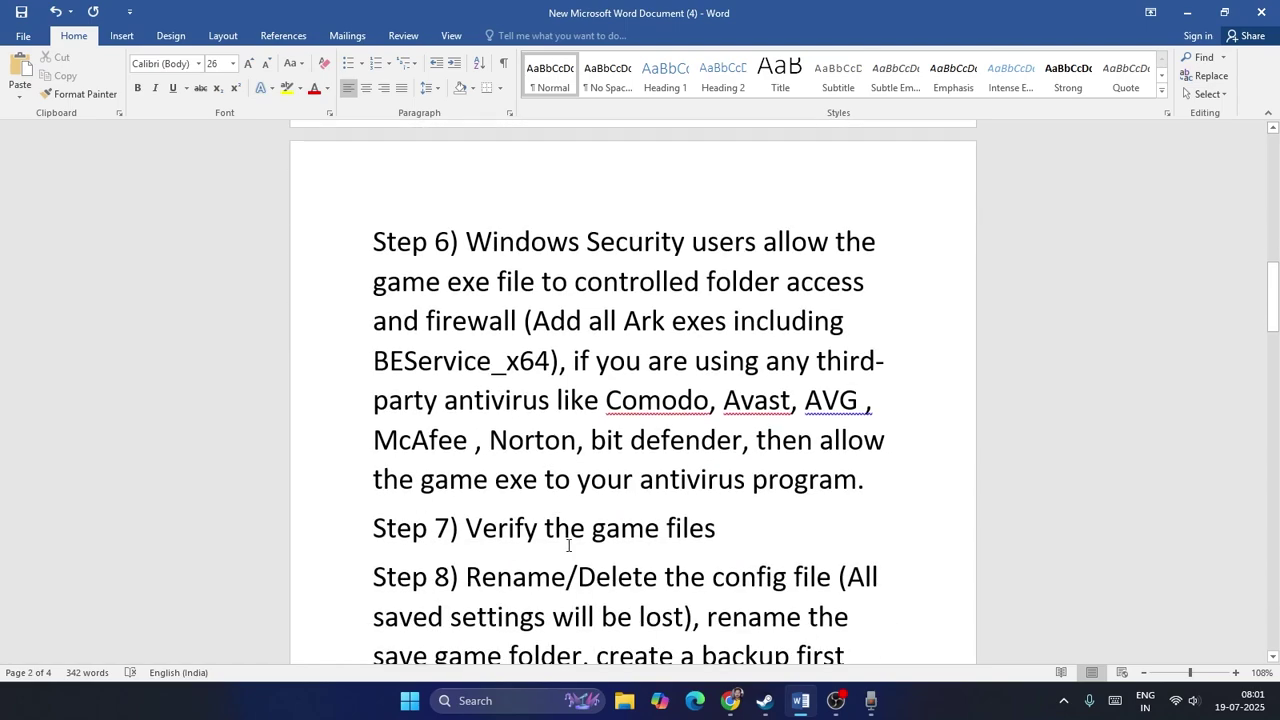
# Step: Search 'control' to reach Control Panel and view Windows Defender Firewall's allowed-apps list
pyautogui.click(516, 712)
pyautogui.write('c')
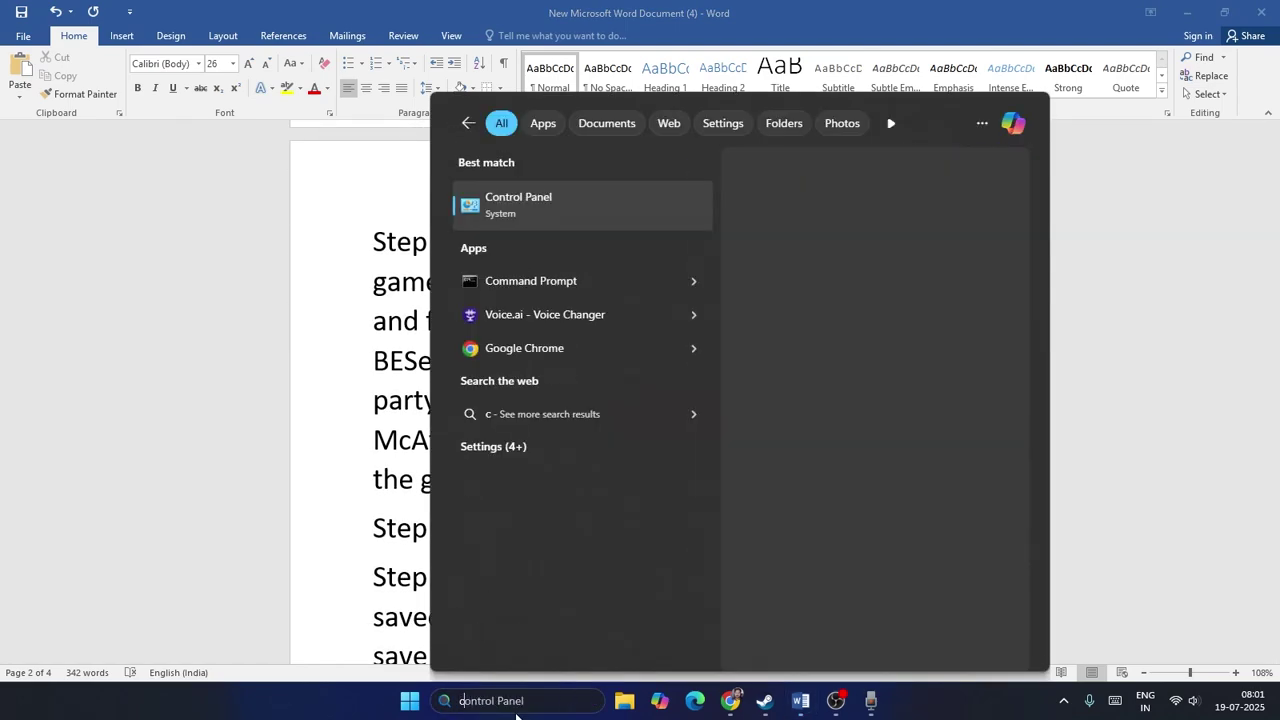
pyautogui.write('ontrol')
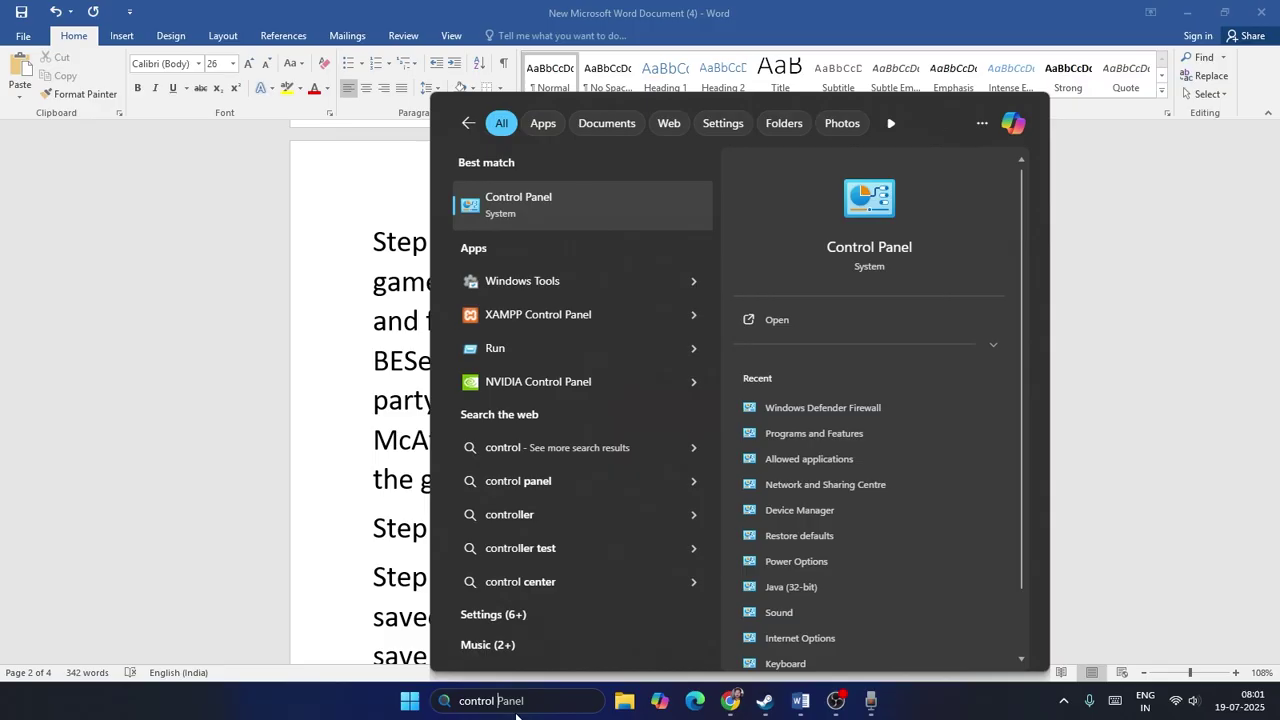
pyautogui.click(526, 204)
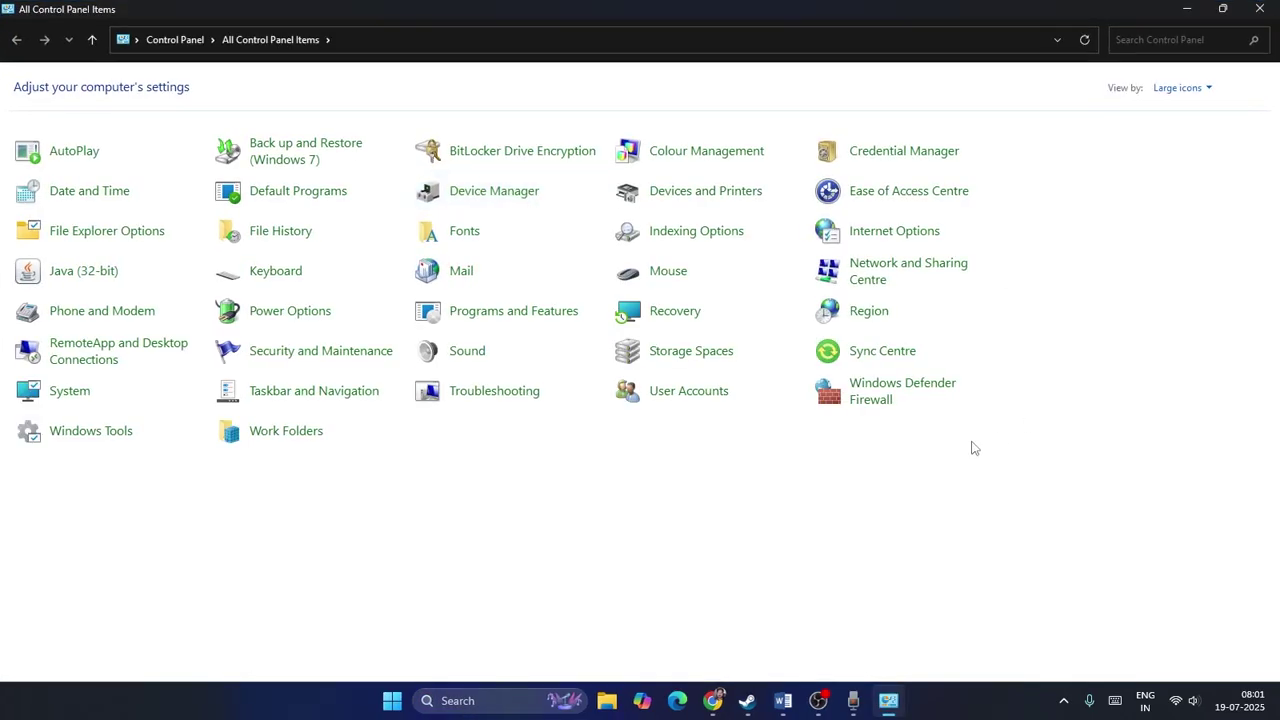
pyautogui.click(866, 395)
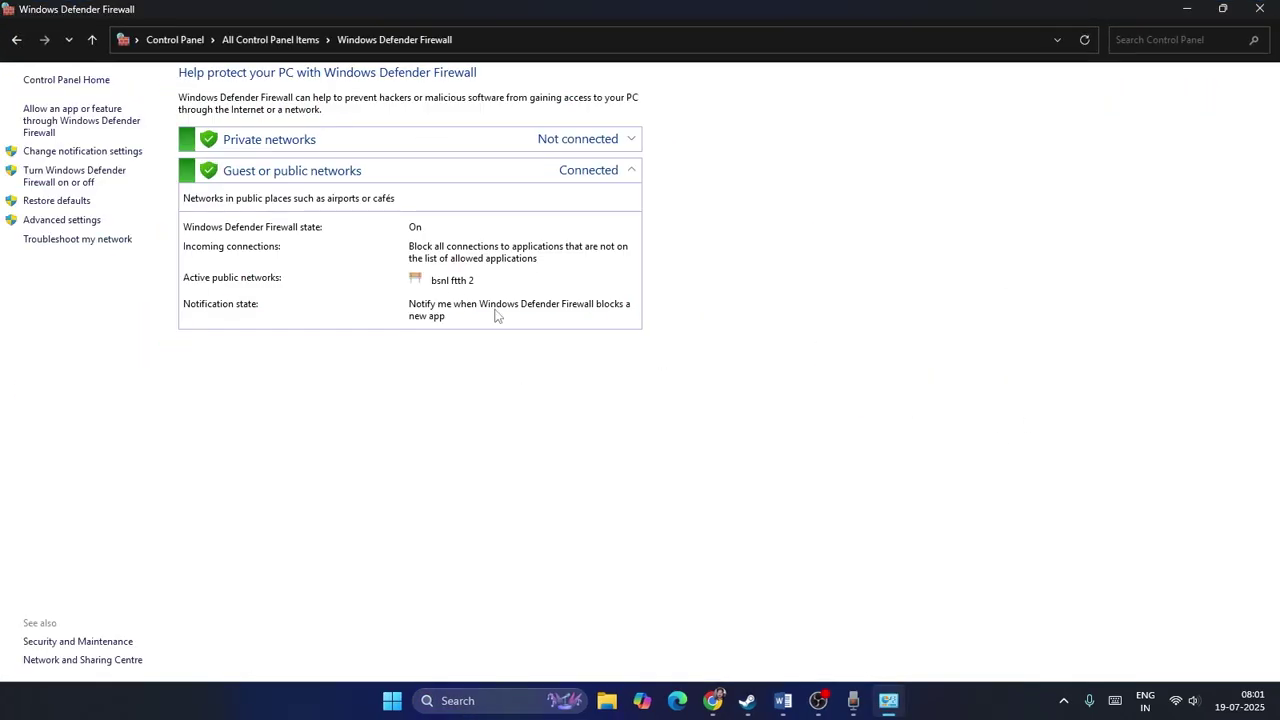
pyautogui.click(48, 122)
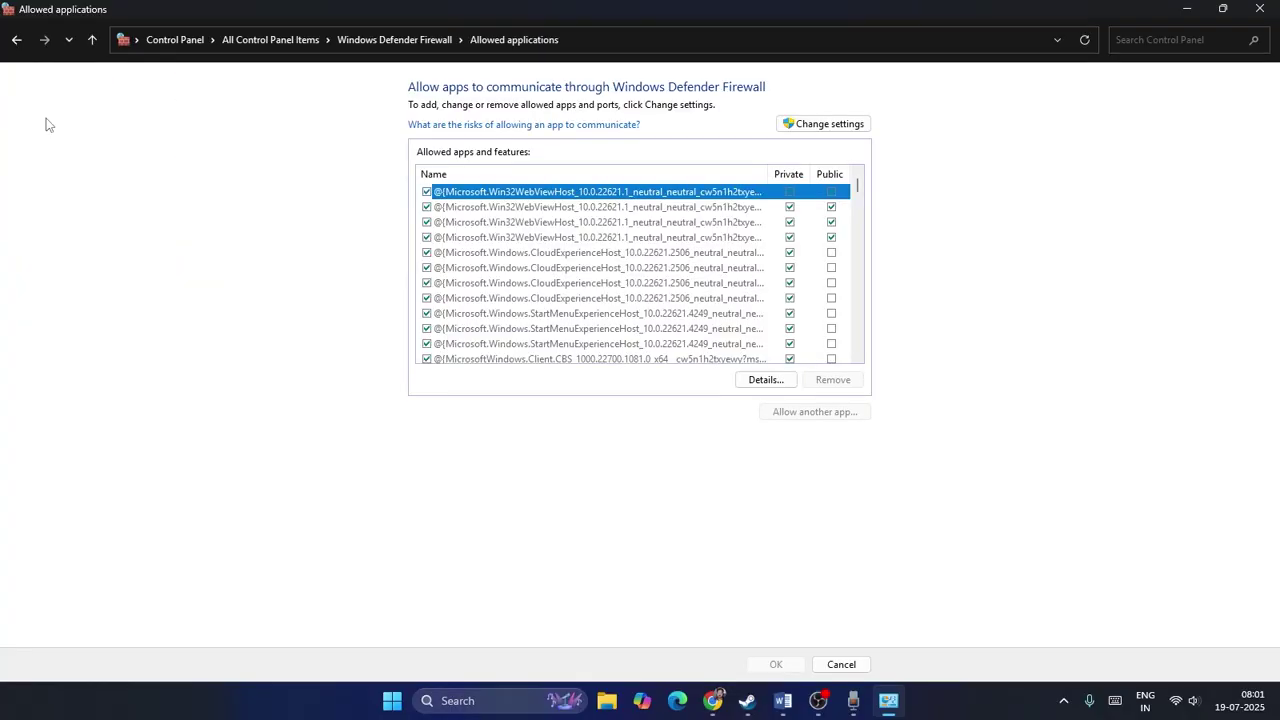
pyautogui.scroll(-5, 547, 255)
pyautogui.scroll(-2, 547, 255)
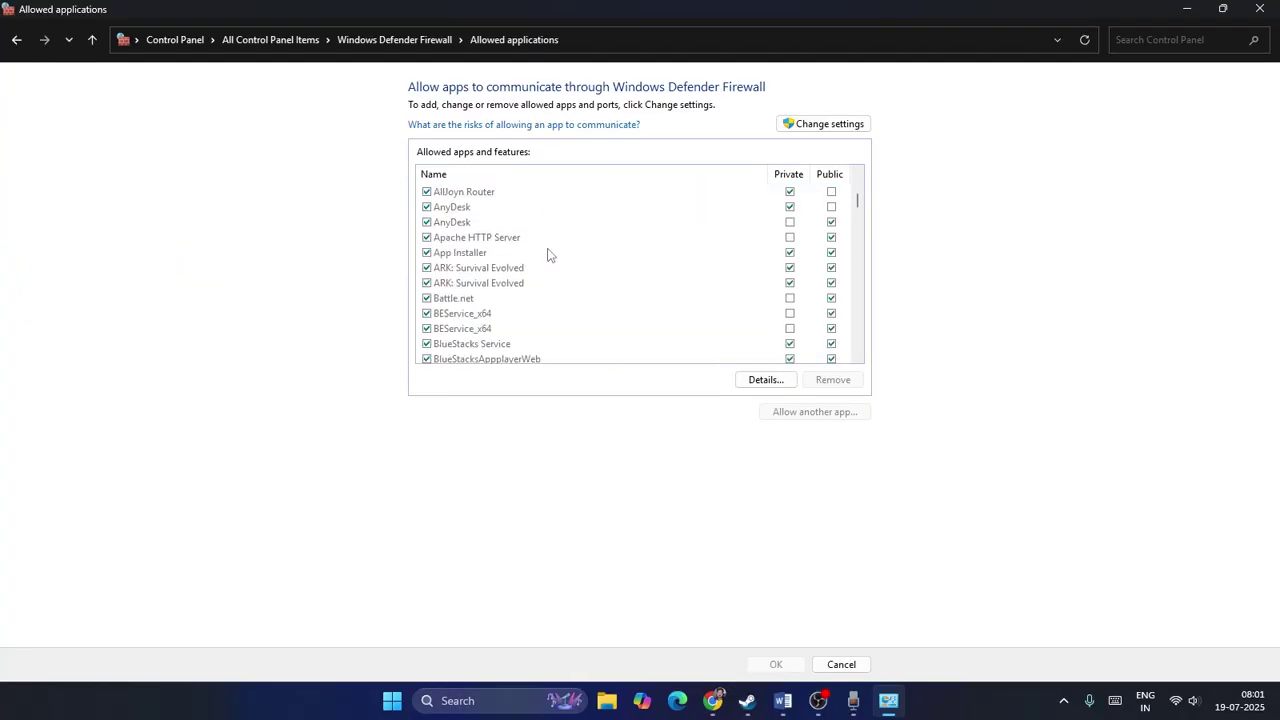
pyautogui.scroll(1, 547, 255)
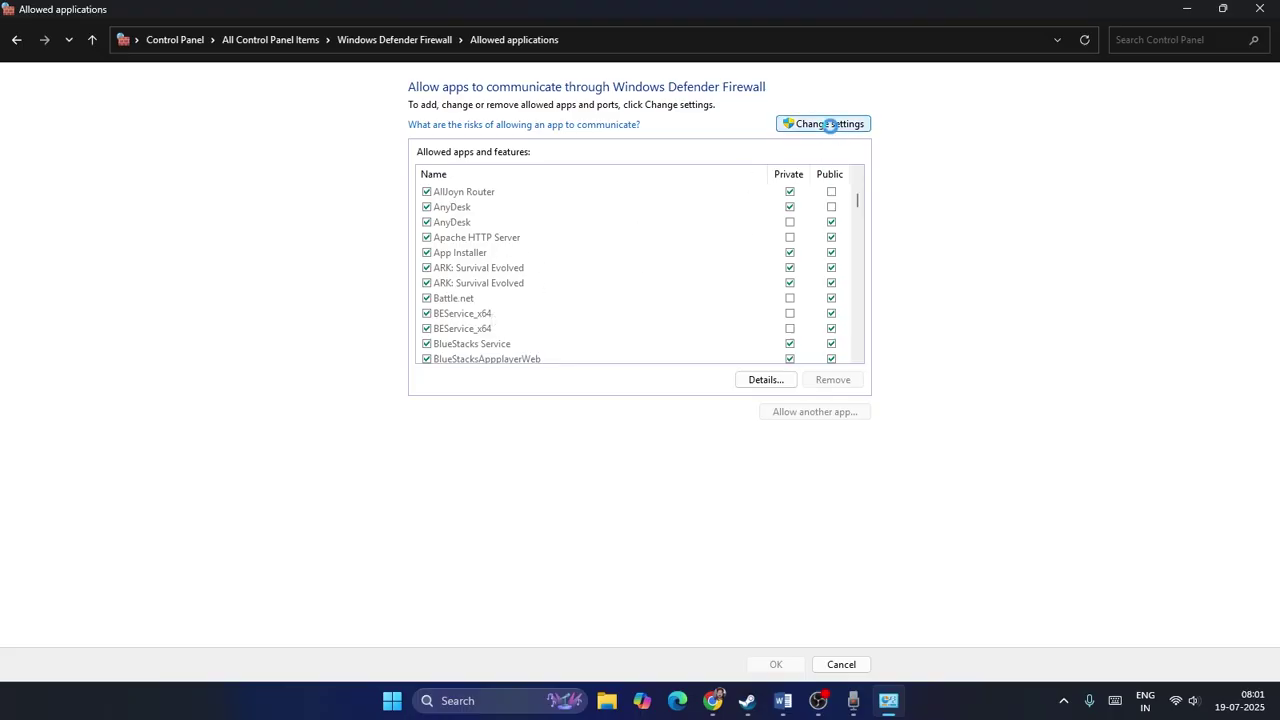
# Step: Unlock the allowed-apps list and browse to ARK's ShooterGame\Binaries\Win64\BattlEye folder on drive D:
pyautogui.click(826, 124)
pyautogui.click(822, 413)
pyautogui.click(752, 426)
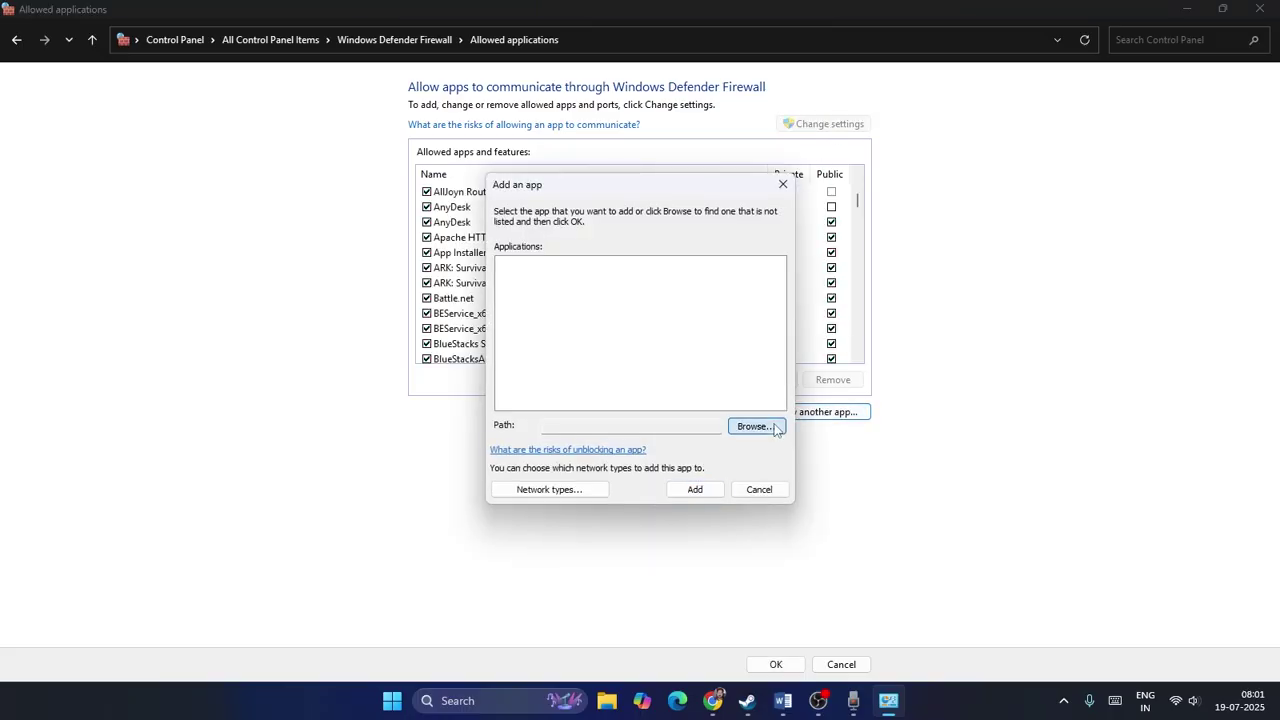
pyautogui.click(560, 456)
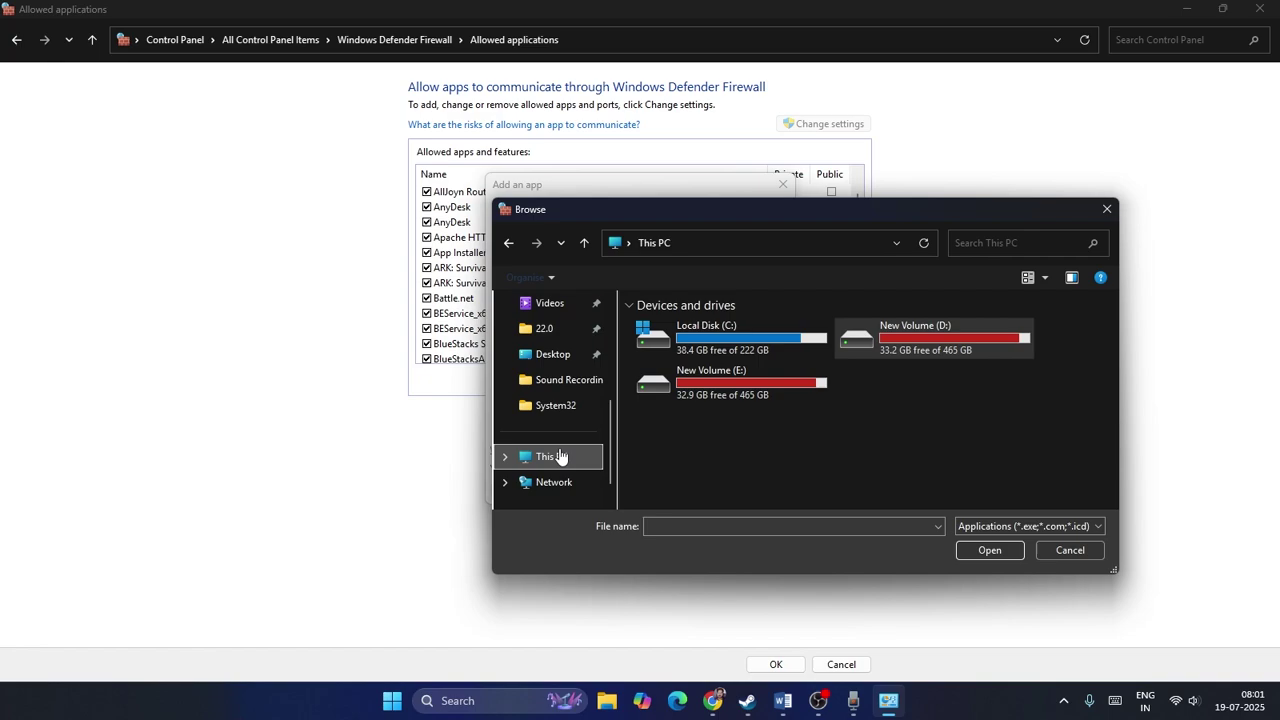
pyautogui.doubleClick(918, 348)
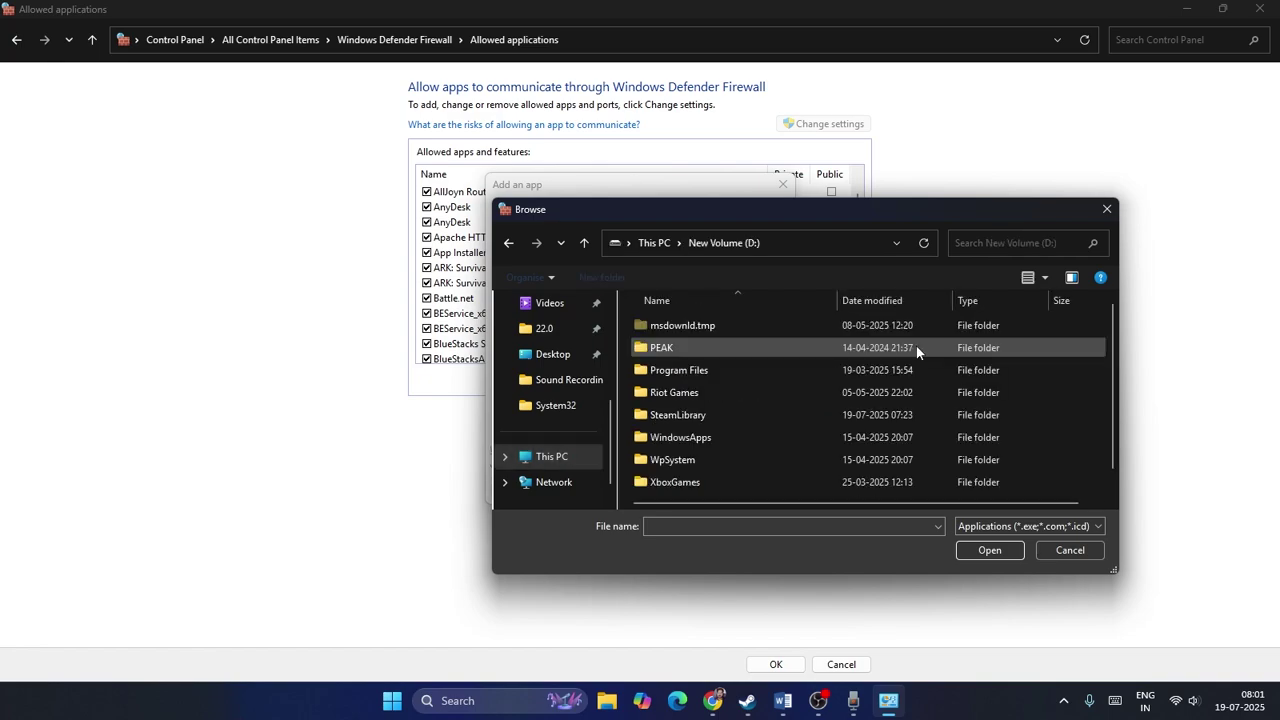
pyautogui.doubleClick(688, 412)
pyautogui.doubleClick(685, 327)
pyautogui.doubleClick(685, 327)
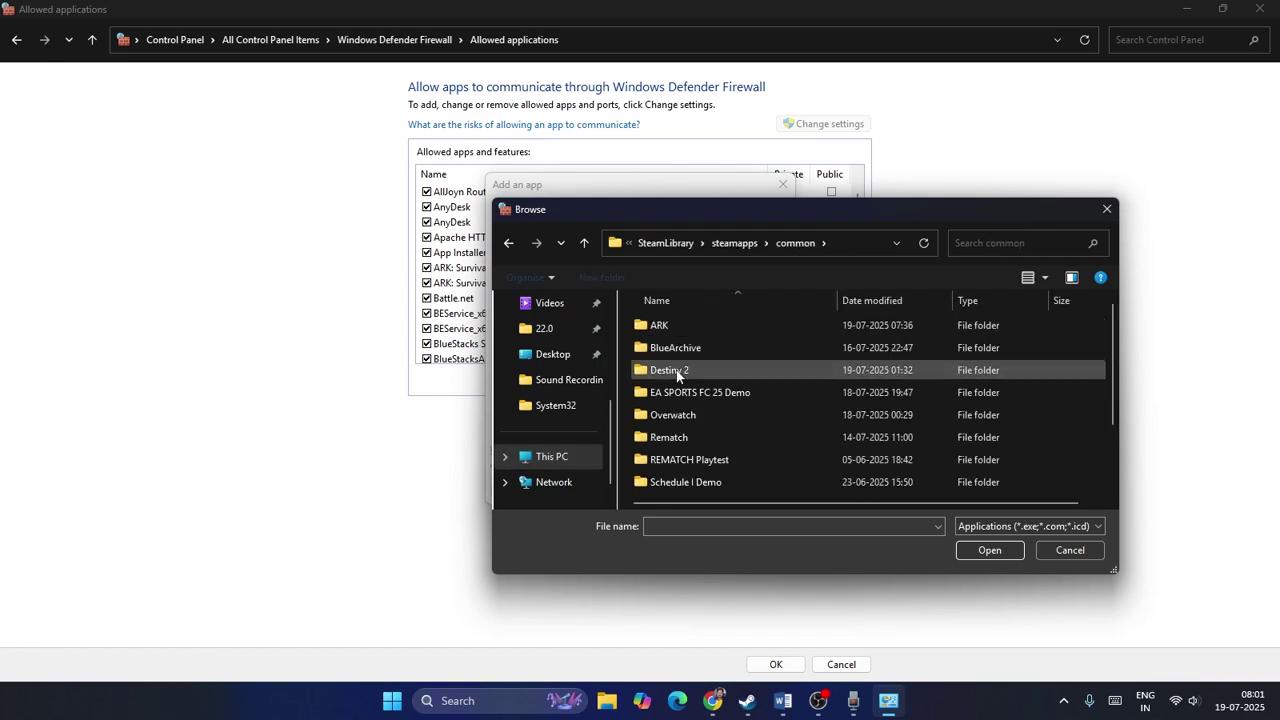
pyautogui.doubleClick(662, 328)
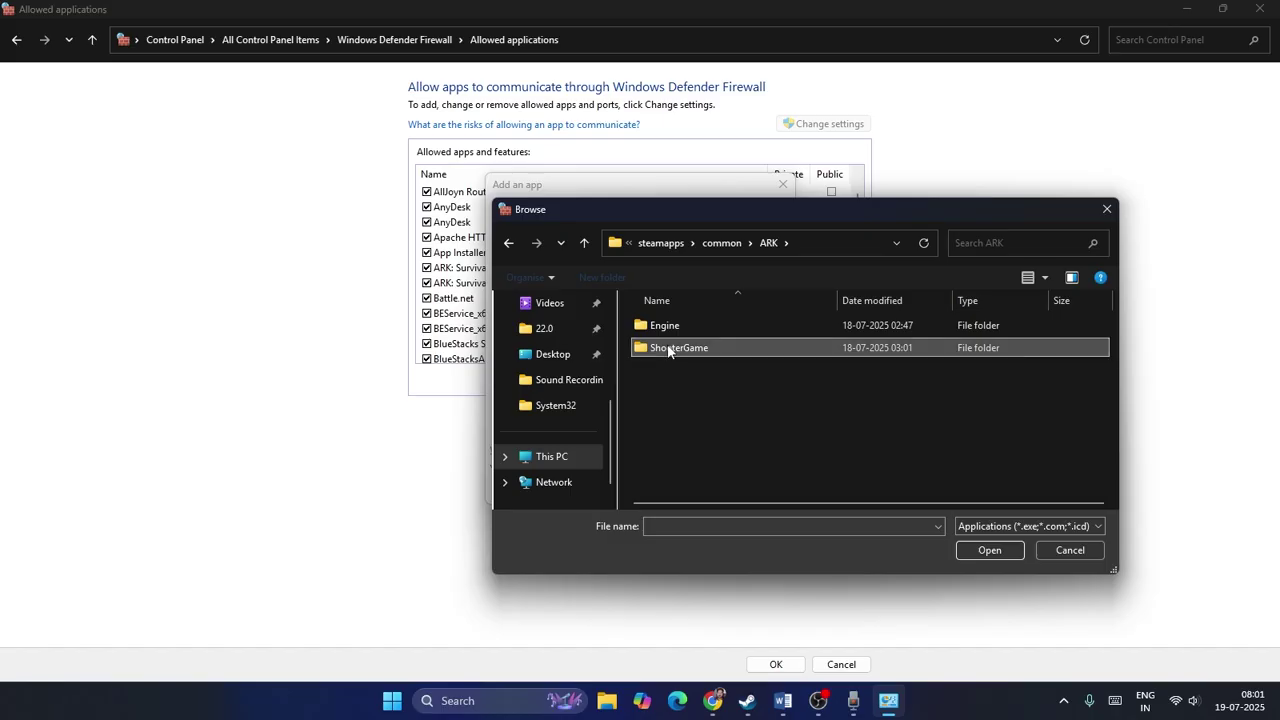
pyautogui.doubleClick(668, 348)
pyautogui.doubleClick(666, 326)
pyautogui.doubleClick(668, 327)
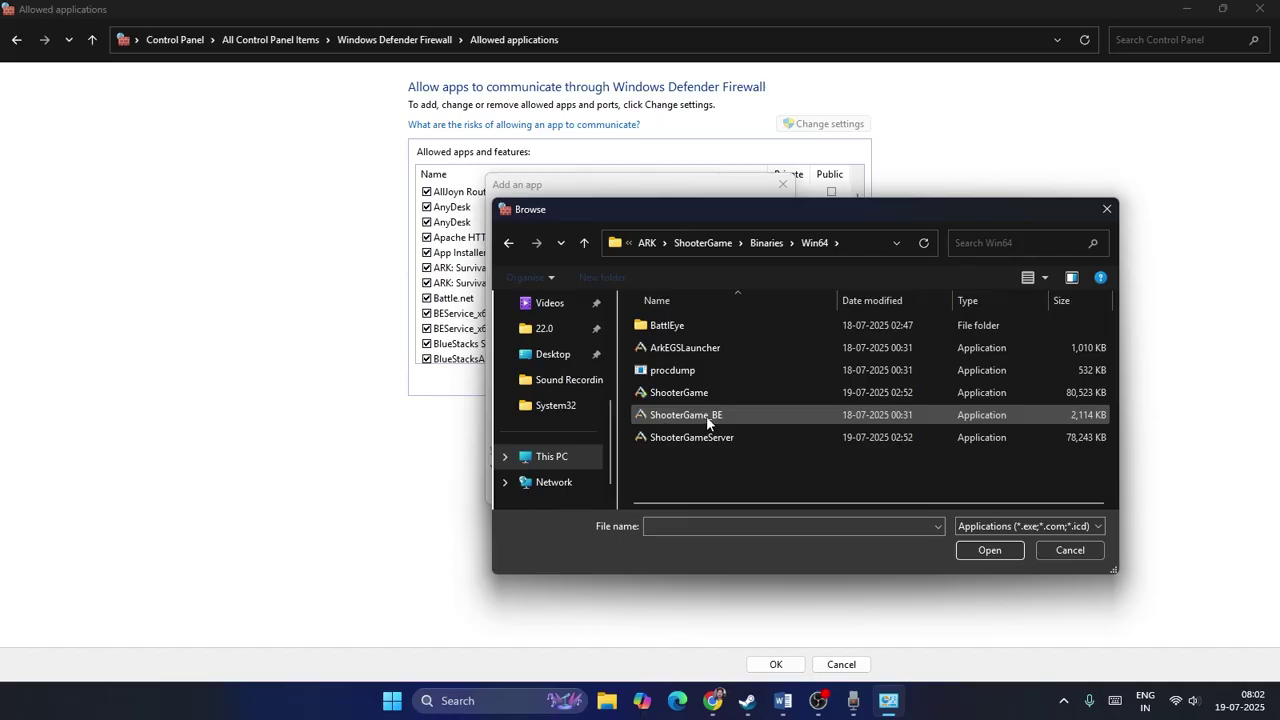
pyautogui.doubleClick(662, 325)
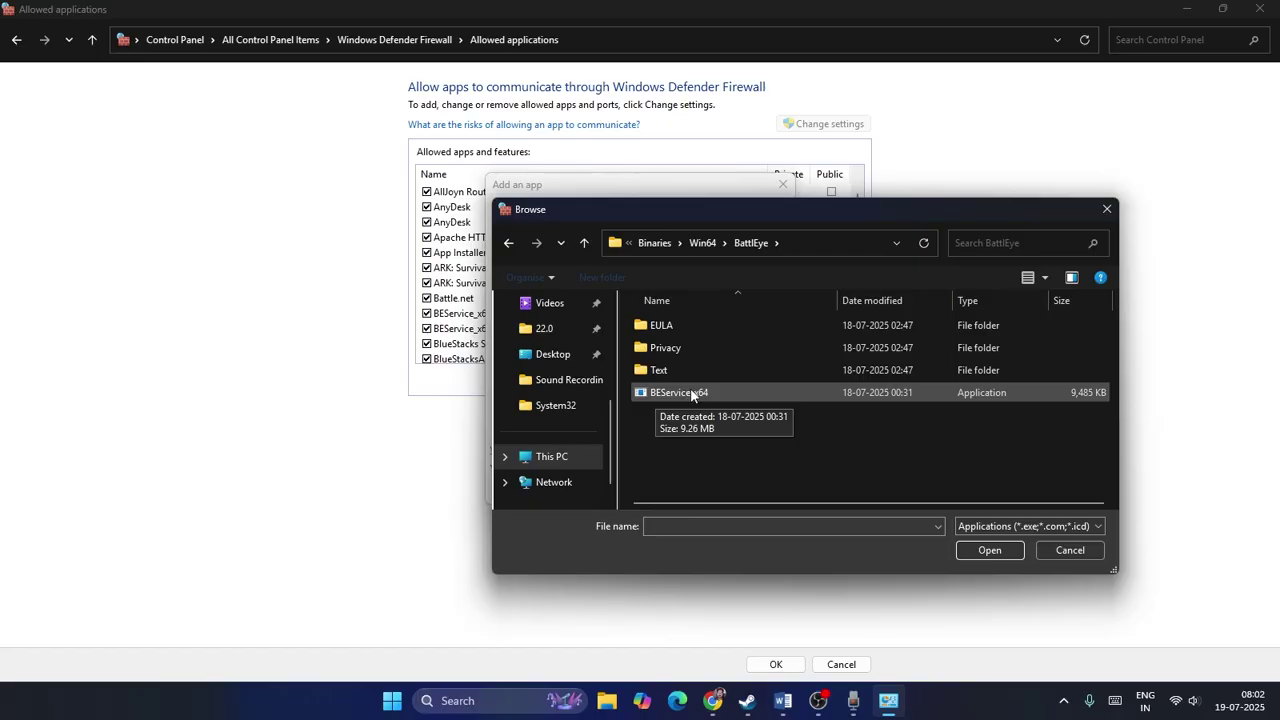
# Step: Cancel adding an app, tick Private for both BEService_x64 entries, and close the window
pyautogui.click(1068, 550)
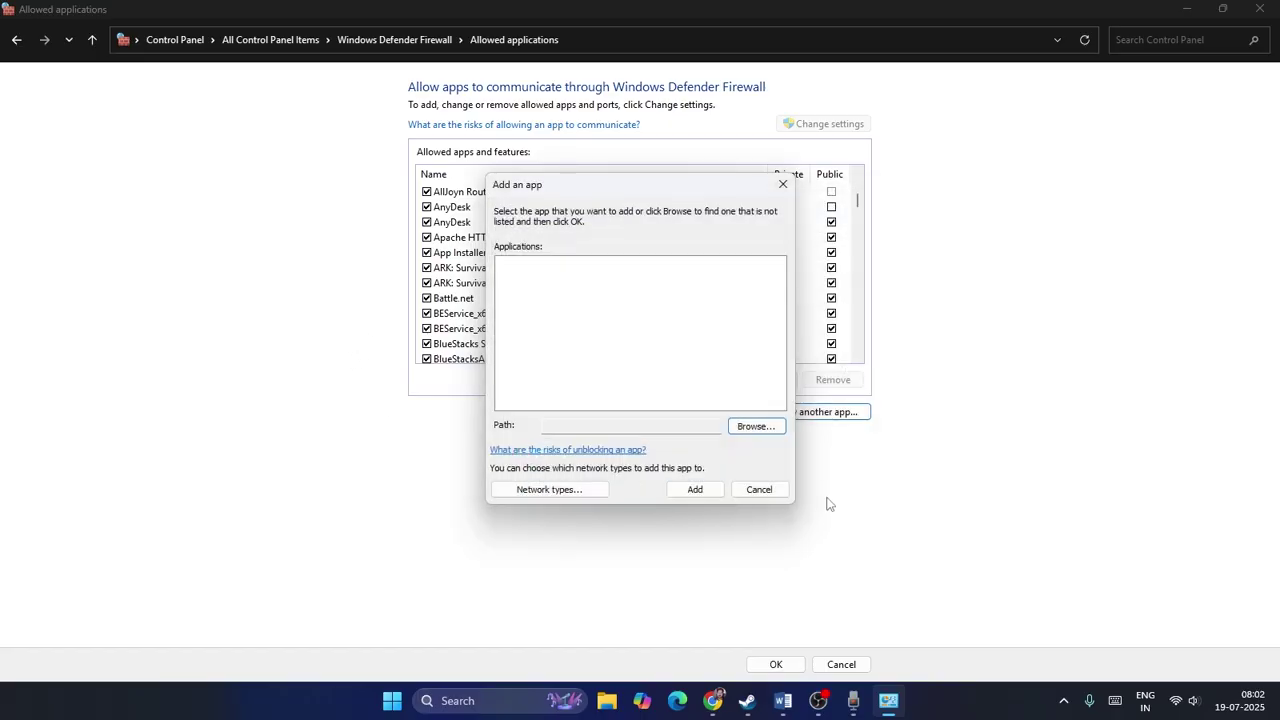
pyautogui.click(767, 489)
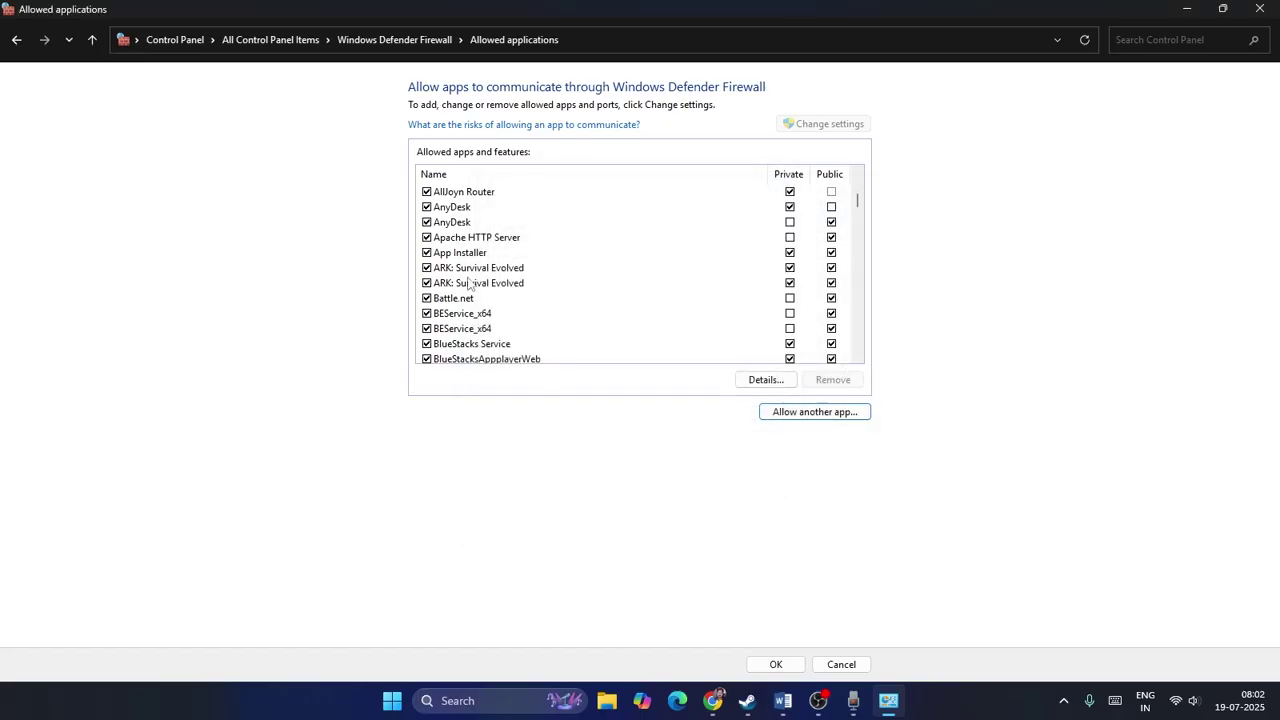
pyautogui.click(790, 314)
pyautogui.click(790, 329)
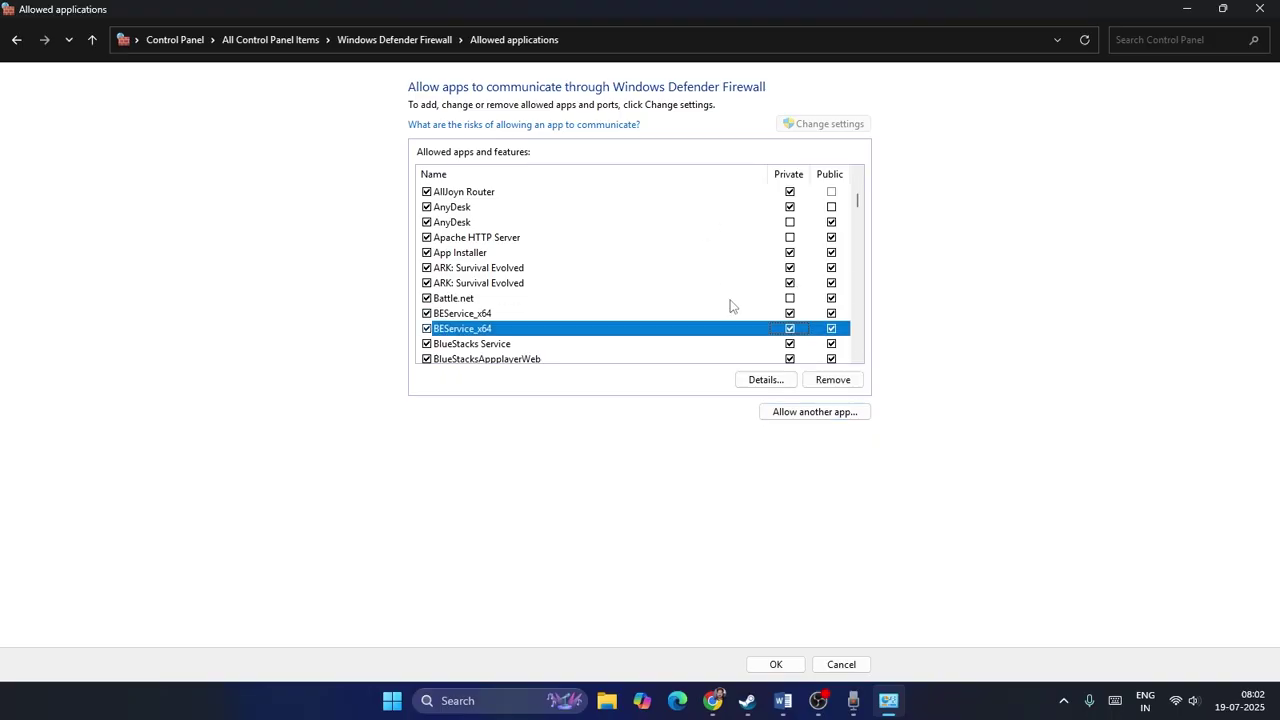
pyautogui.click(1259, 9)
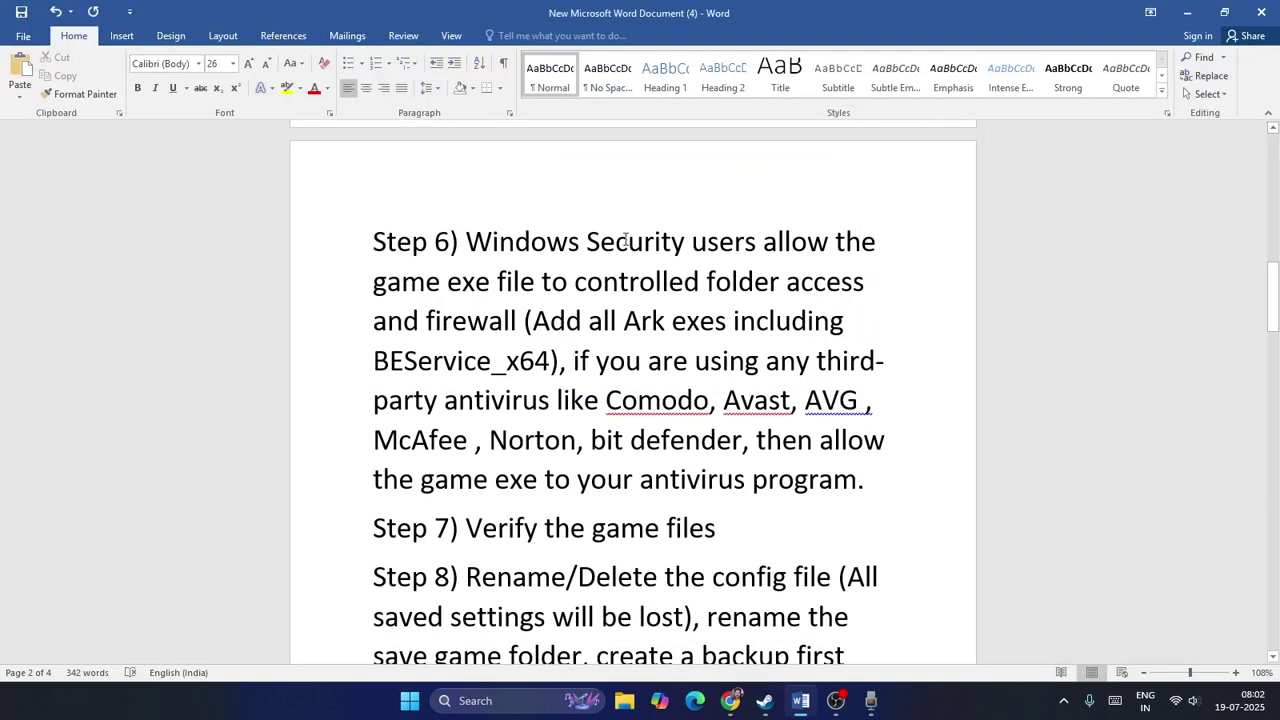
# Step: Highlight the 'Verify the game files' step in the notes document
pyautogui.scroll(-2, 848, 295)
pyautogui.scroll(-1, 845, 308)
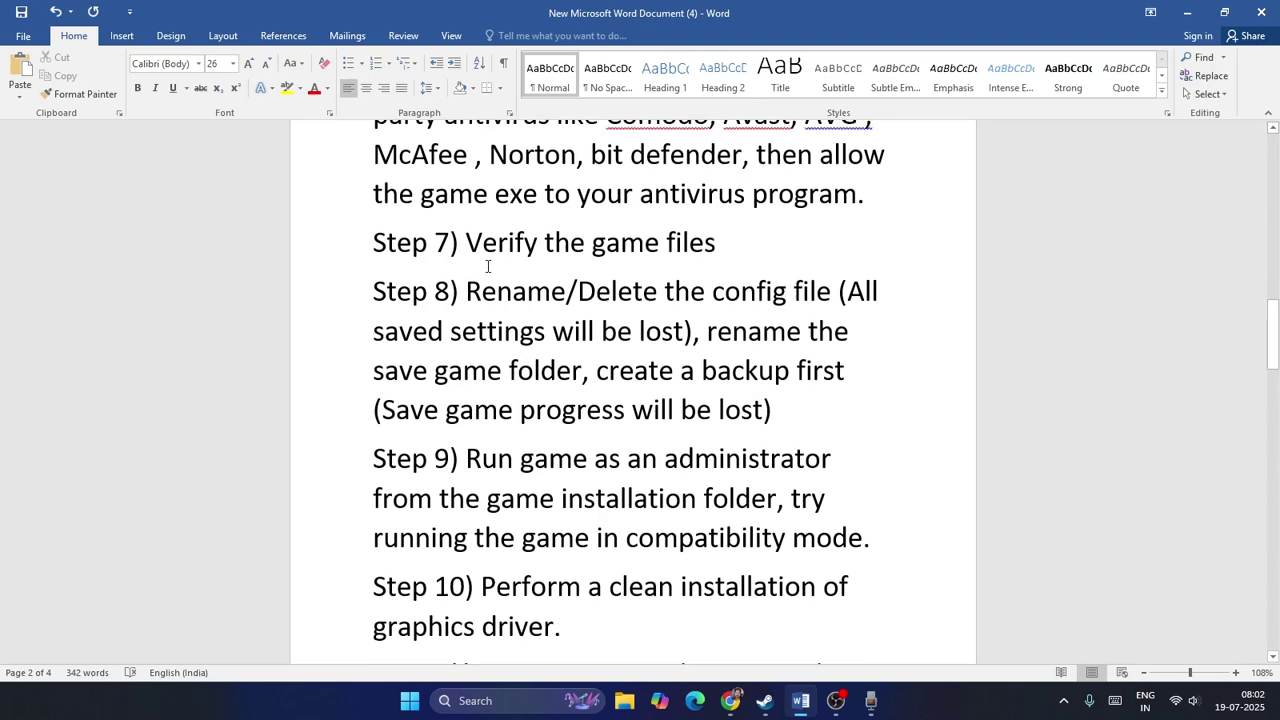
pyautogui.moveTo(466, 248); pyautogui.dragTo(716, 248)
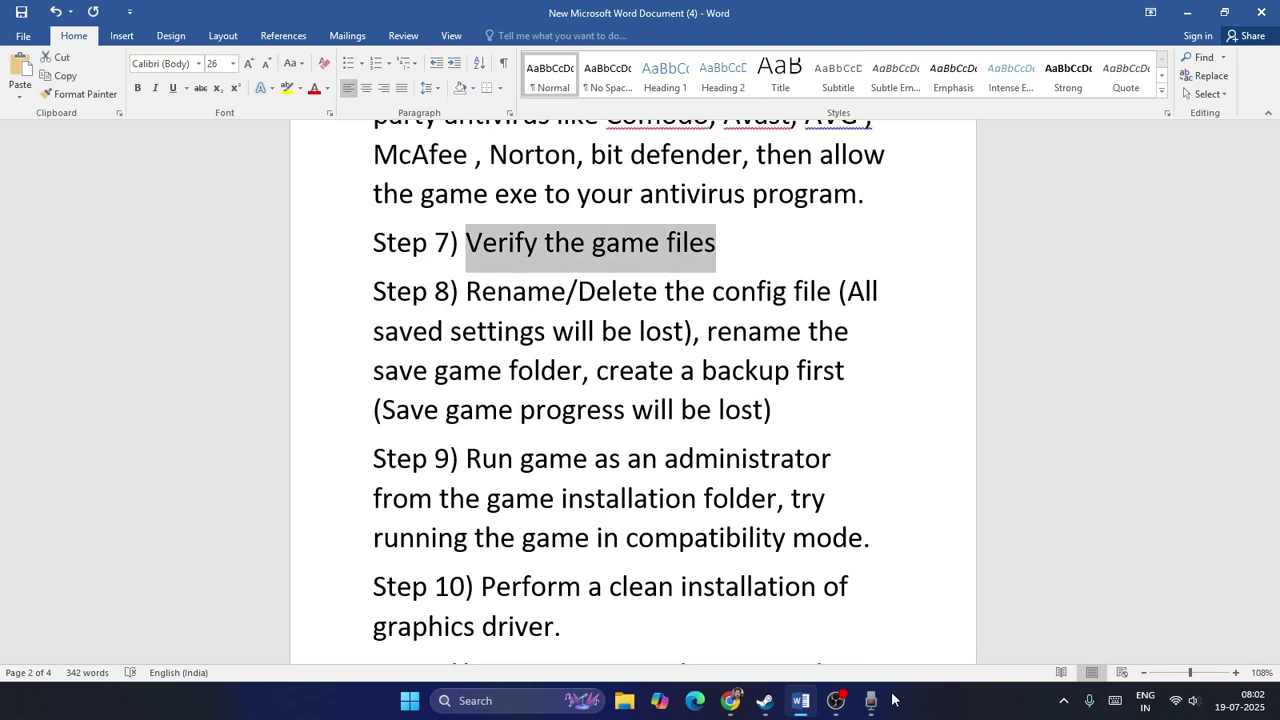
# Step: Open ARK: Survival Evolved's Installed Files properties in Steam for file verification, then close them
pyautogui.click(763, 701)
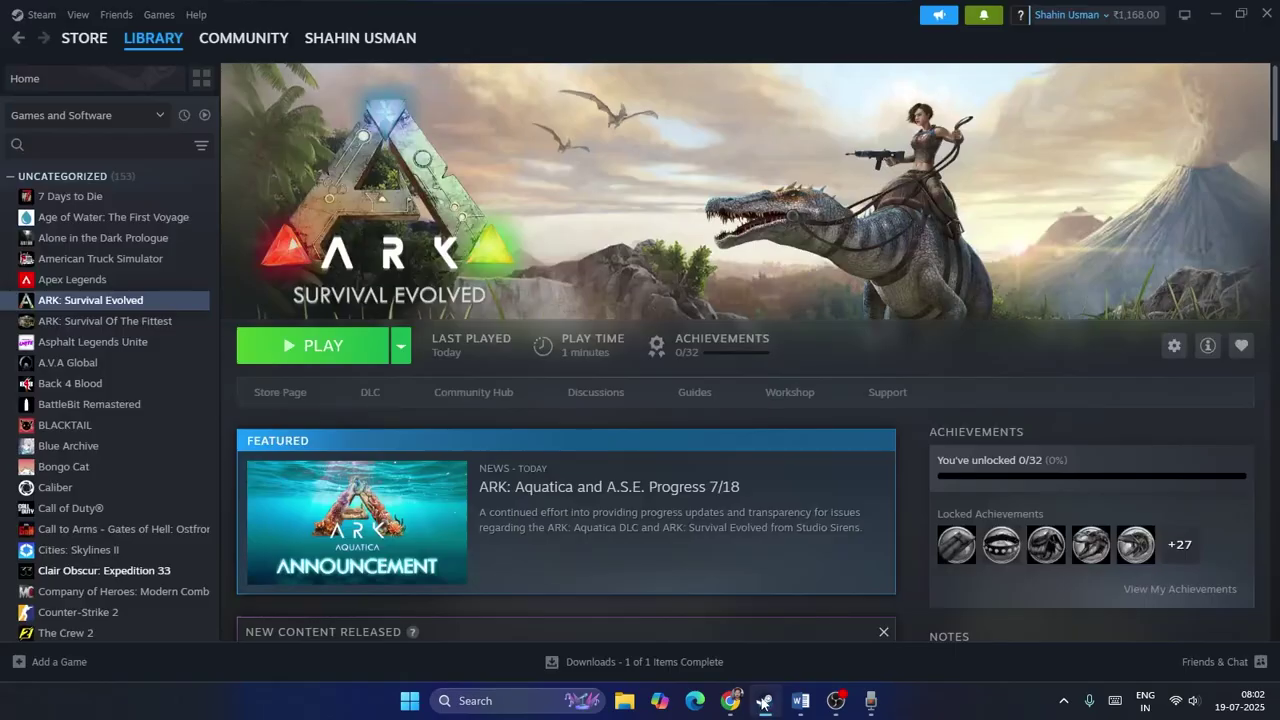
pyautogui.rightClick(90, 302)
pyautogui.click(133, 426)
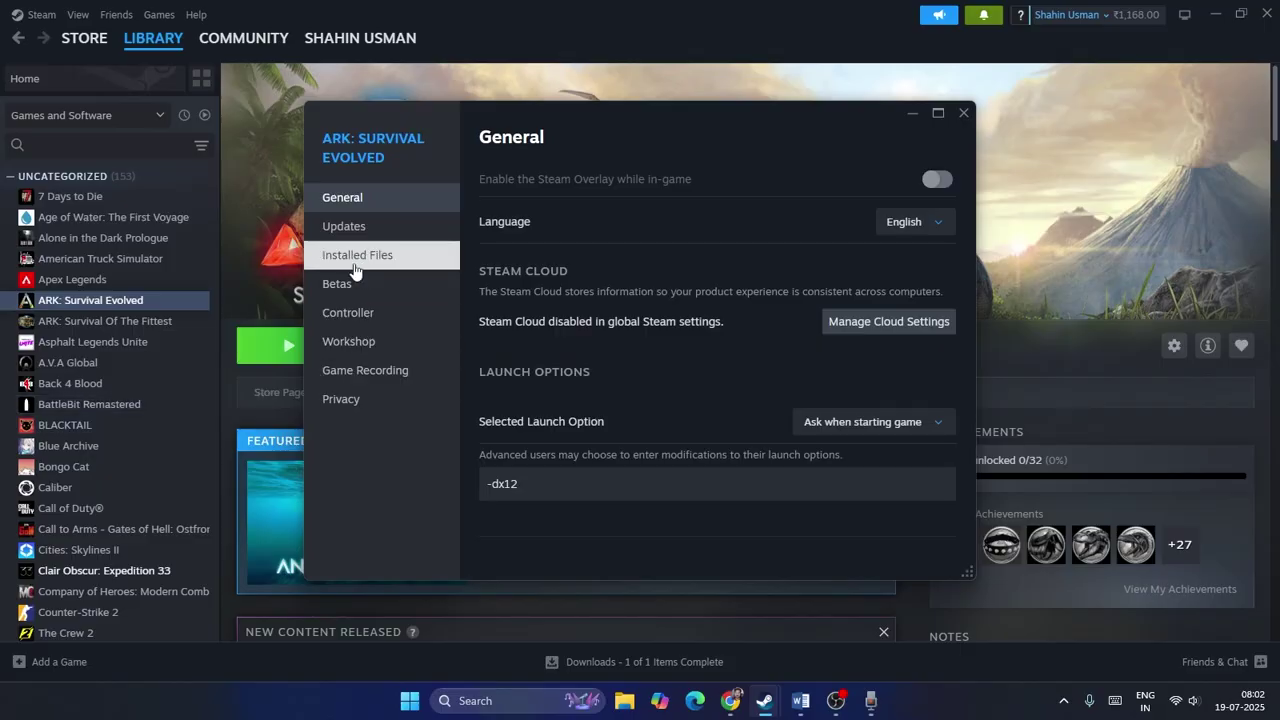
pyautogui.click(357, 255)
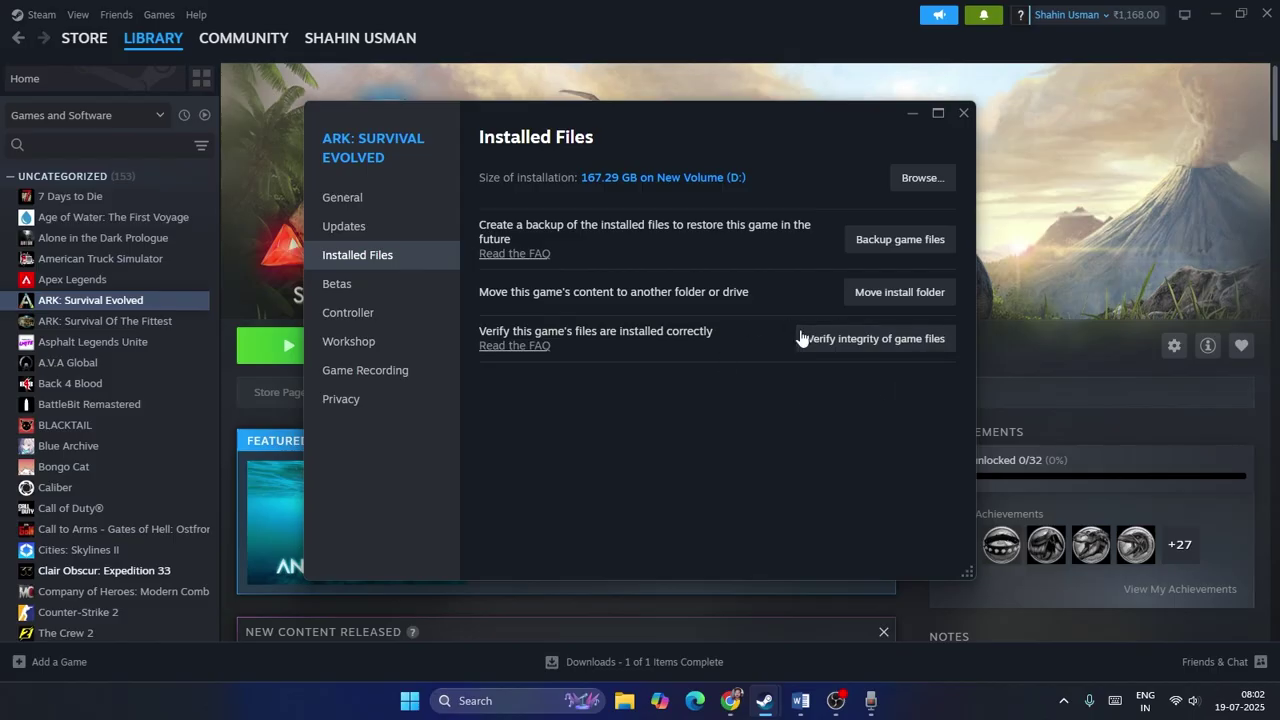
pyautogui.click(963, 114)
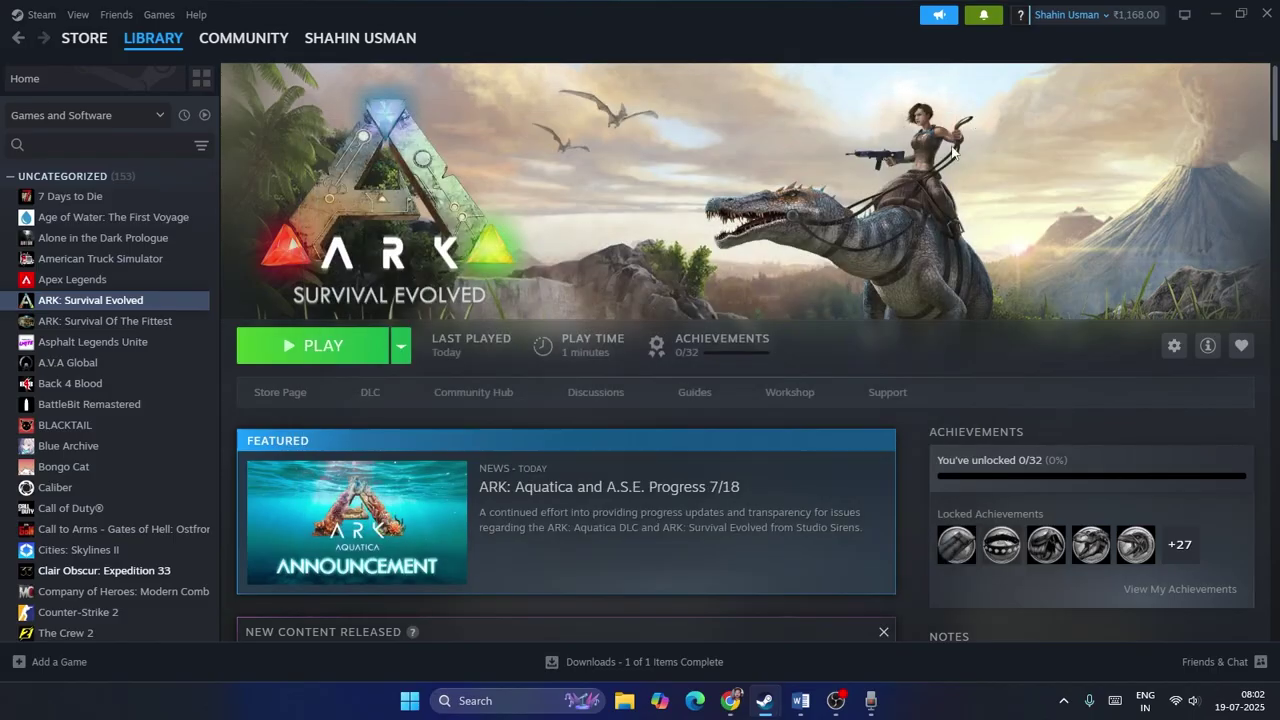
# Step: Back in the notes, highlight the 'Rename/Delete the config file' step
pyautogui.click(800, 703)
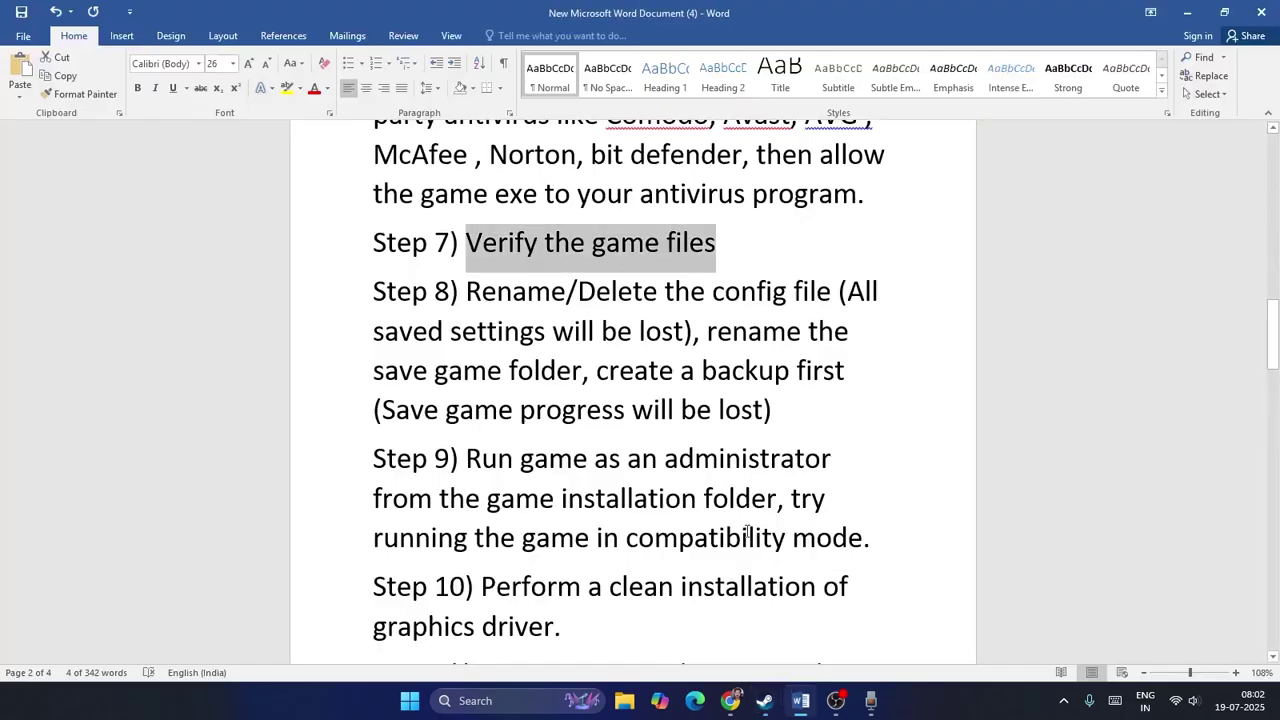
pyautogui.scroll(-1, 695, 297)
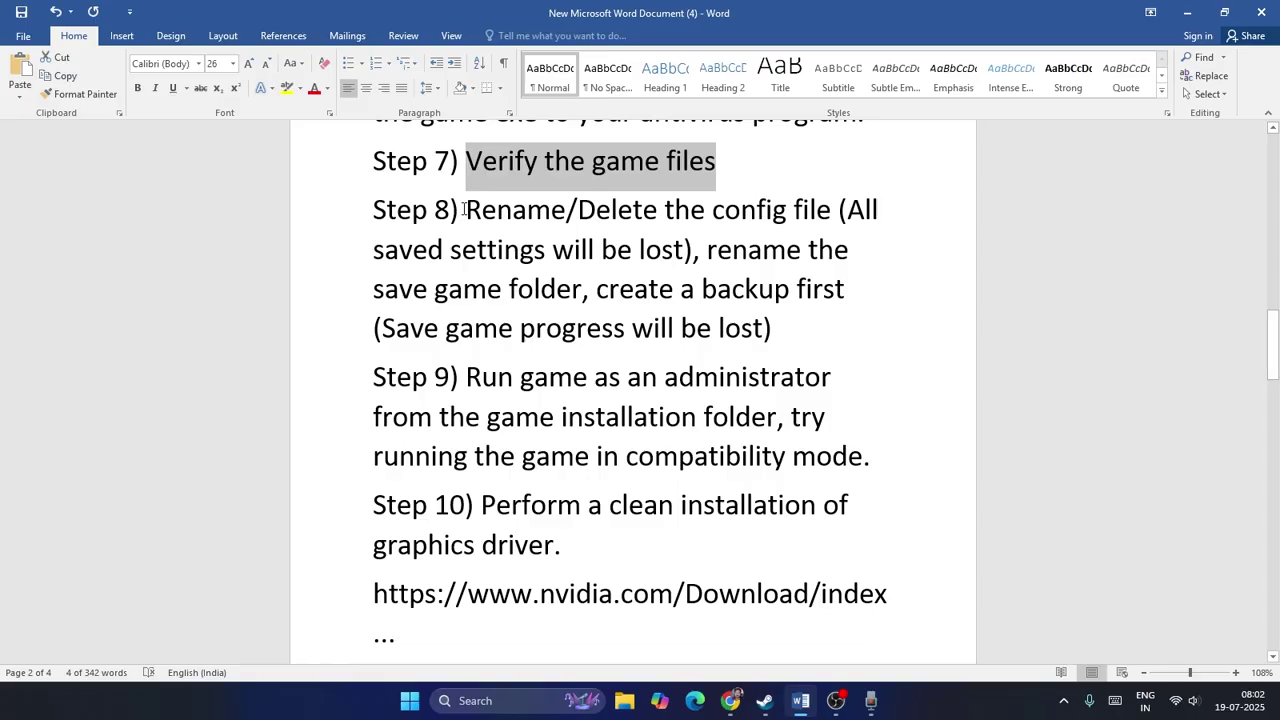
pyautogui.moveTo(465, 209); pyautogui.dragTo(840, 217)
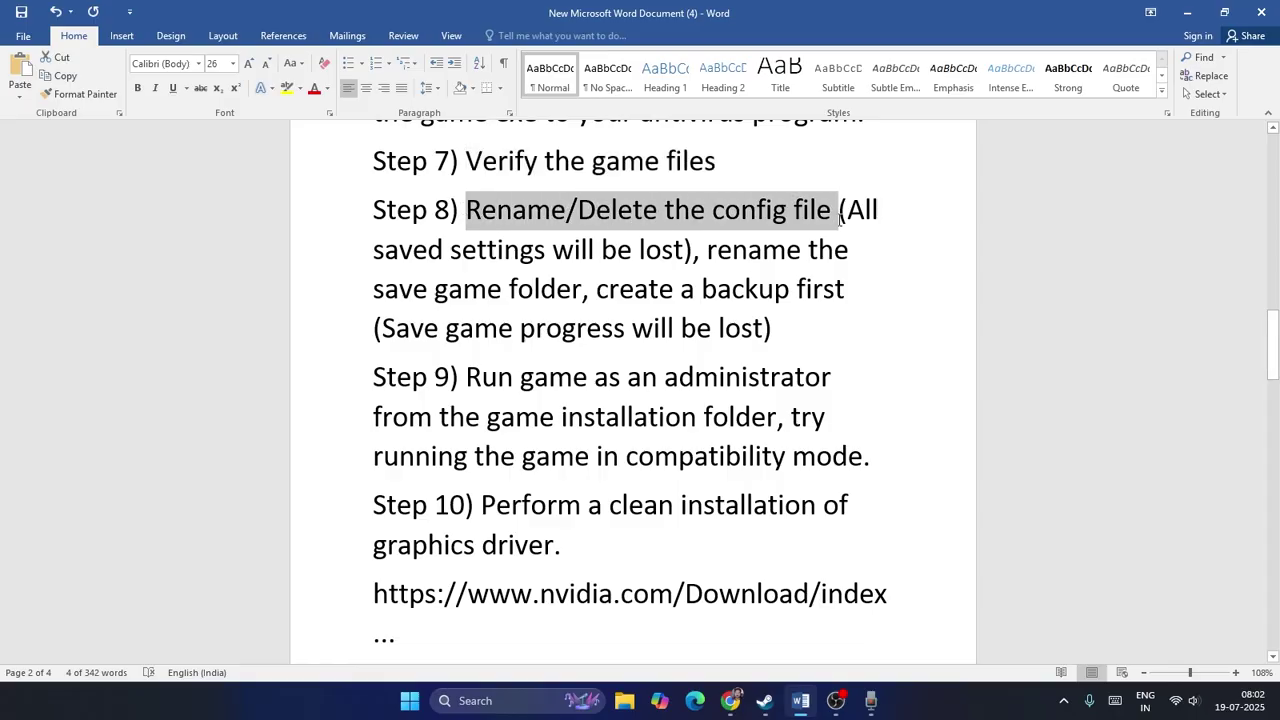
pyautogui.click(900, 290)
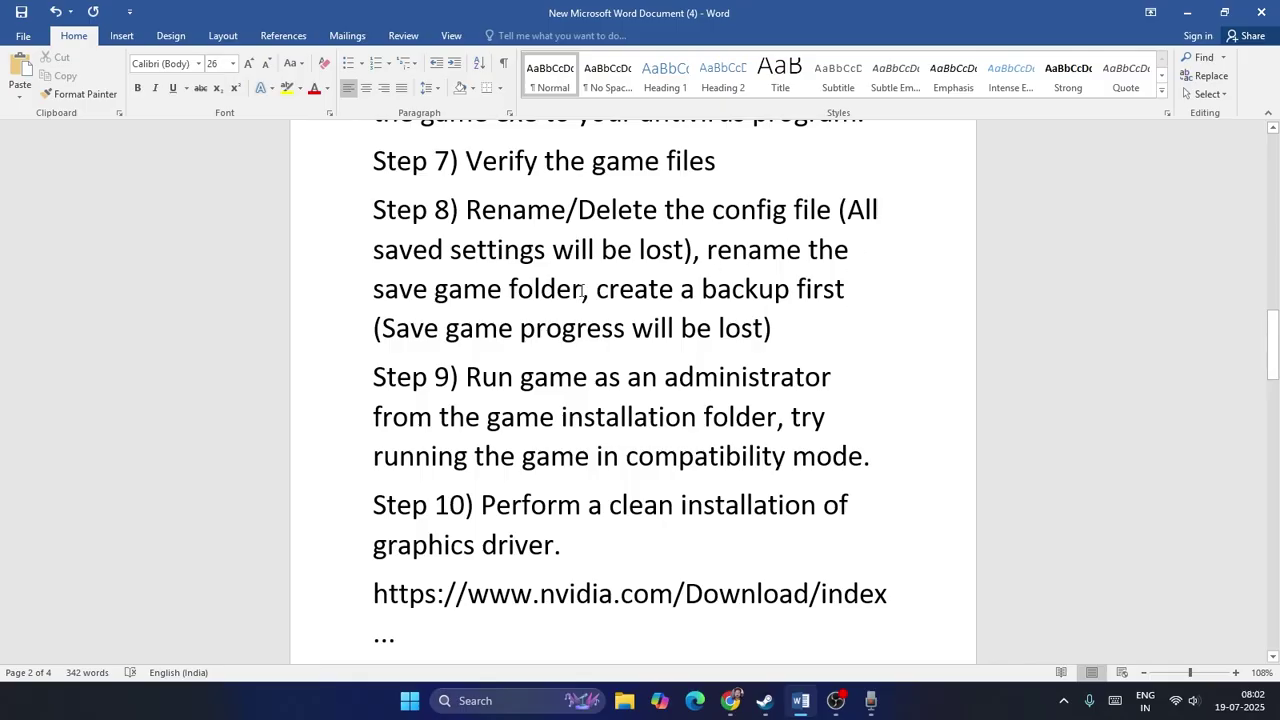
# Step: Browse File Explorer from Local Disk (C:) through Users and the user's profile into AppData
pyautogui.click(624, 700)
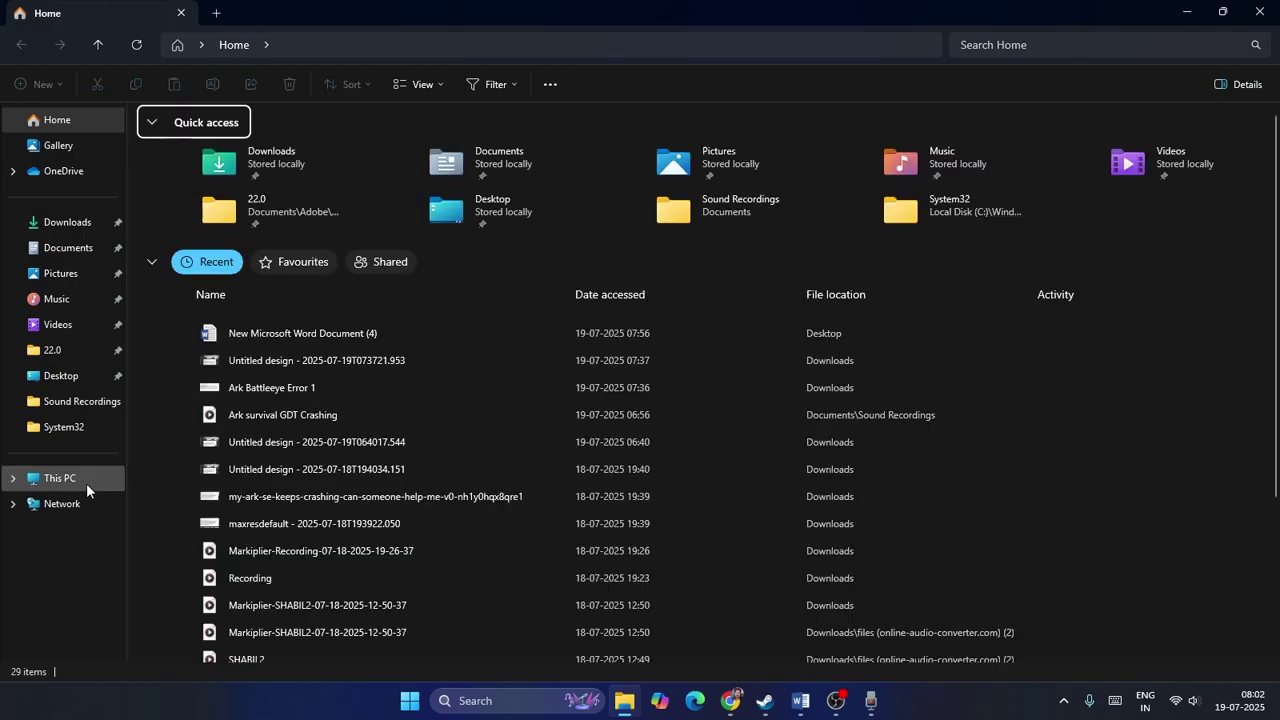
pyautogui.click(86, 481)
pyautogui.doubleClick(257, 157)
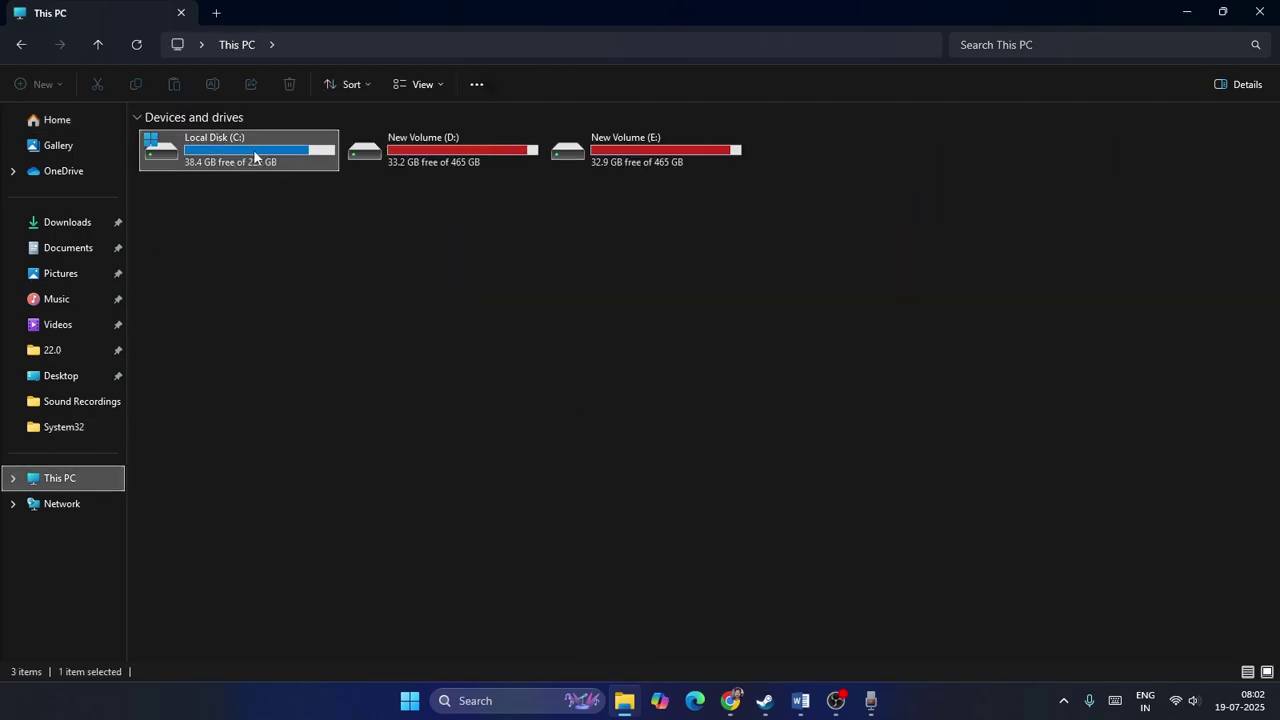
pyautogui.click(205, 275)
pyautogui.doubleClick(205, 277)
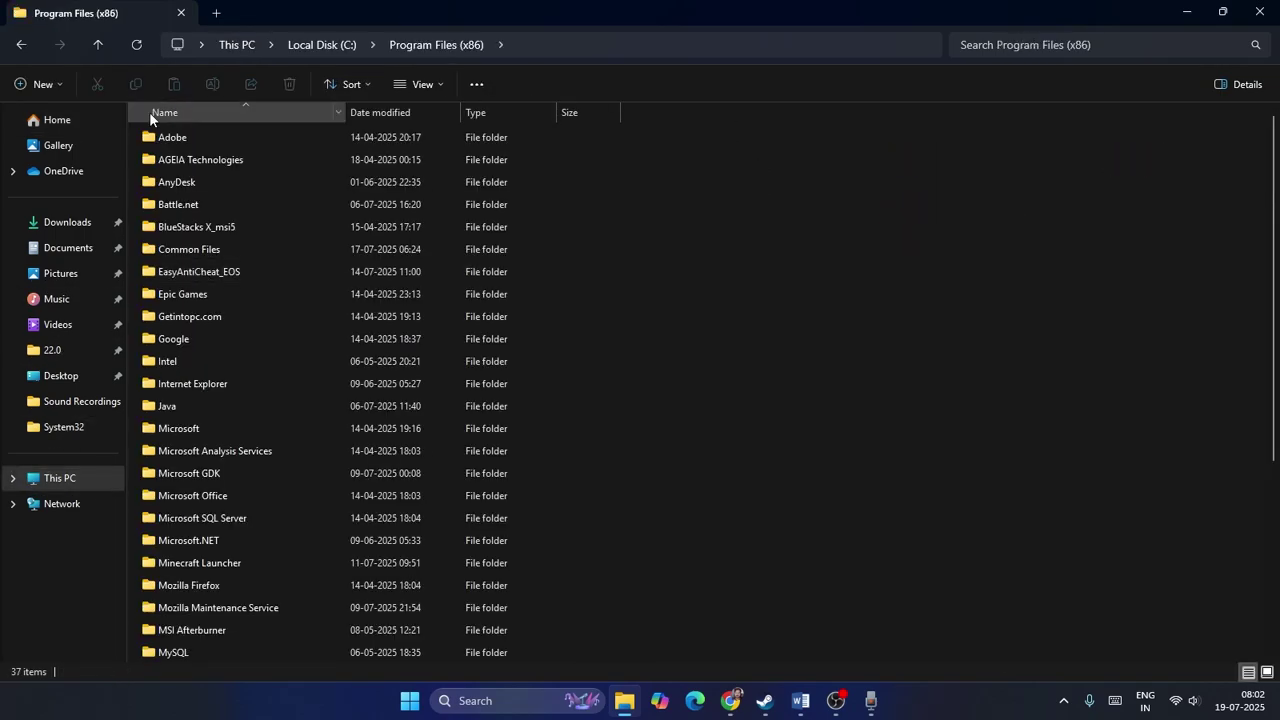
pyautogui.click(97, 45)
pyautogui.doubleClick(190, 363)
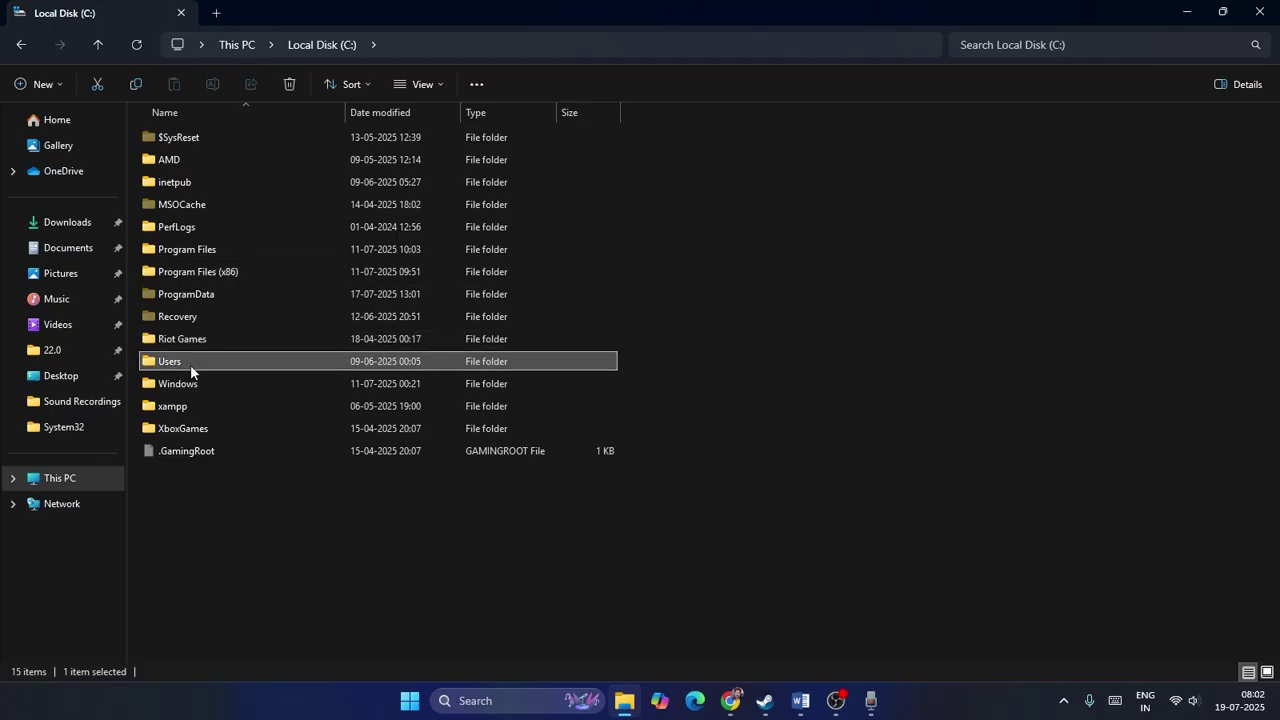
pyautogui.doubleClick(183, 138)
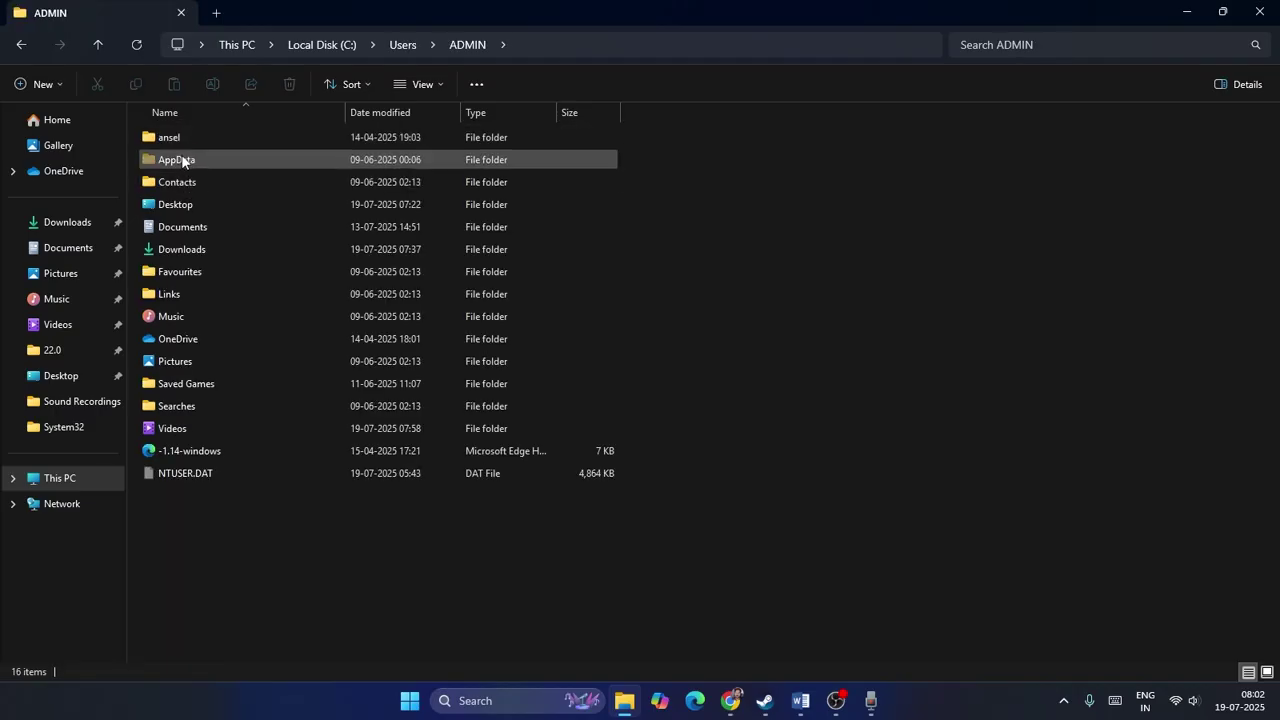
pyautogui.doubleClick(180, 159)
pyautogui.doubleClick(181, 141)
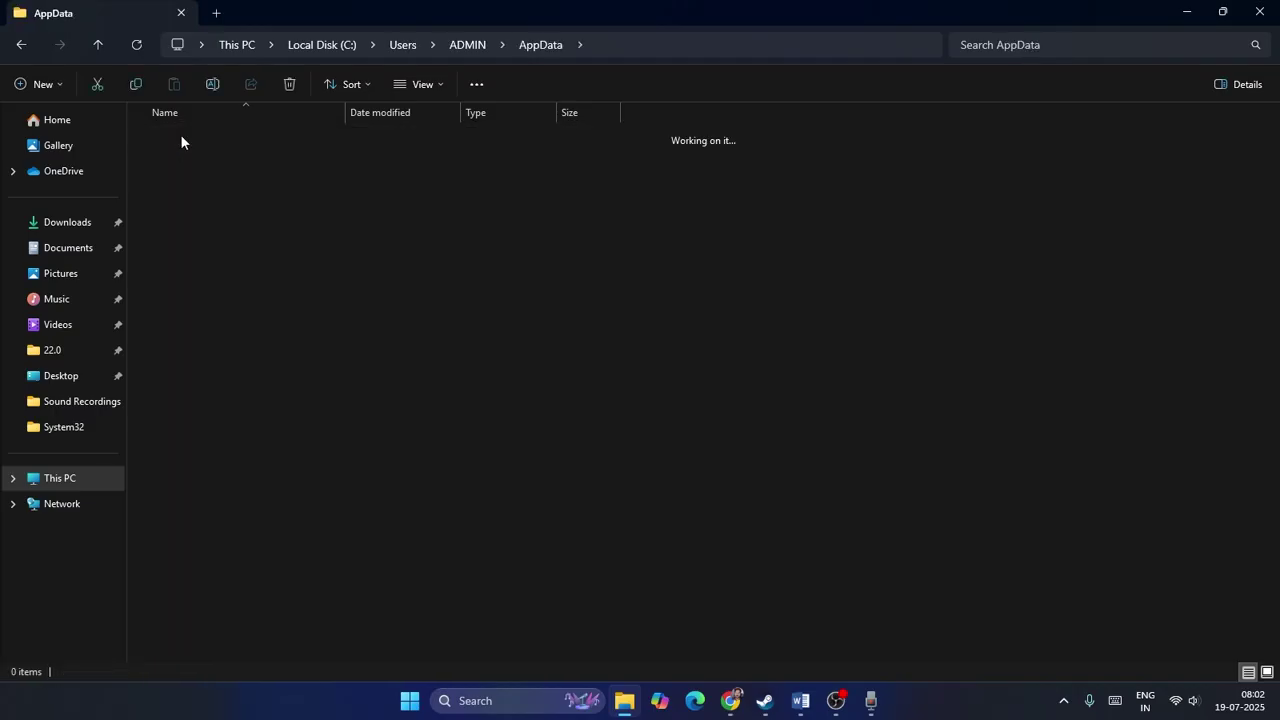
# Step: Look through the LocalLow and Local folders inside AppData
pyautogui.click(97, 45)
pyautogui.doubleClick(186, 160)
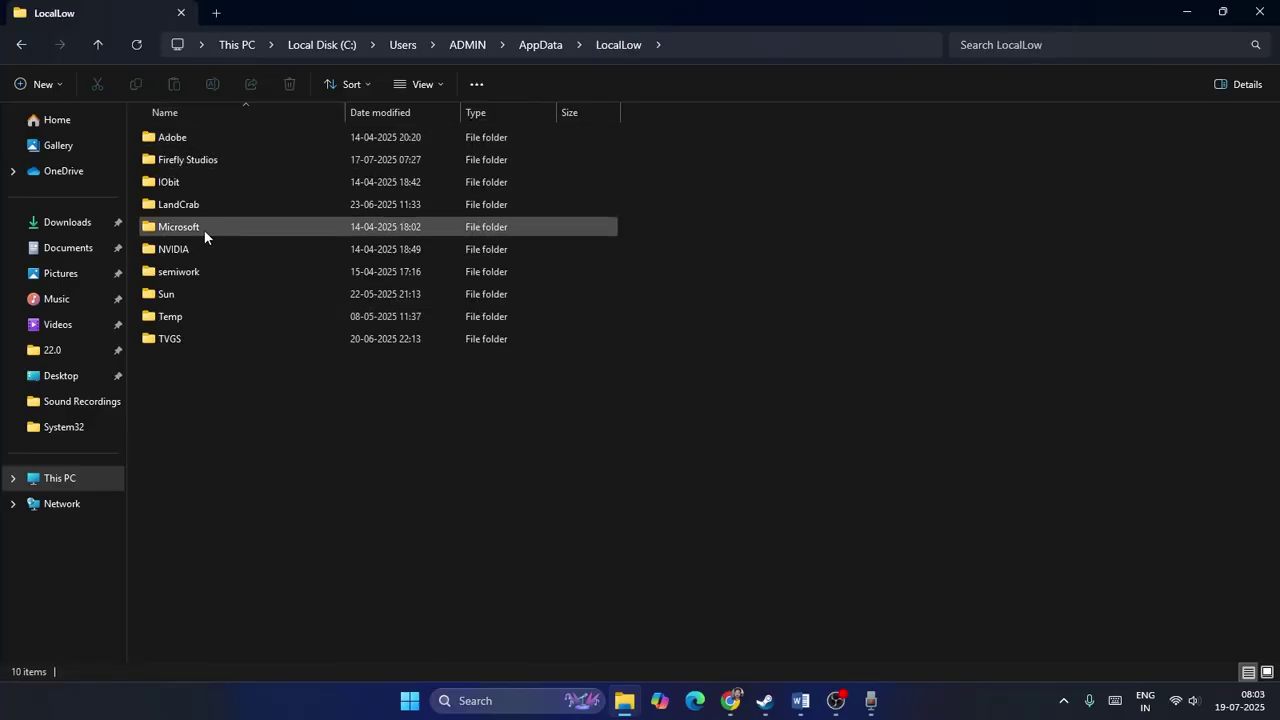
pyautogui.click(100, 47)
pyautogui.doubleClick(200, 136)
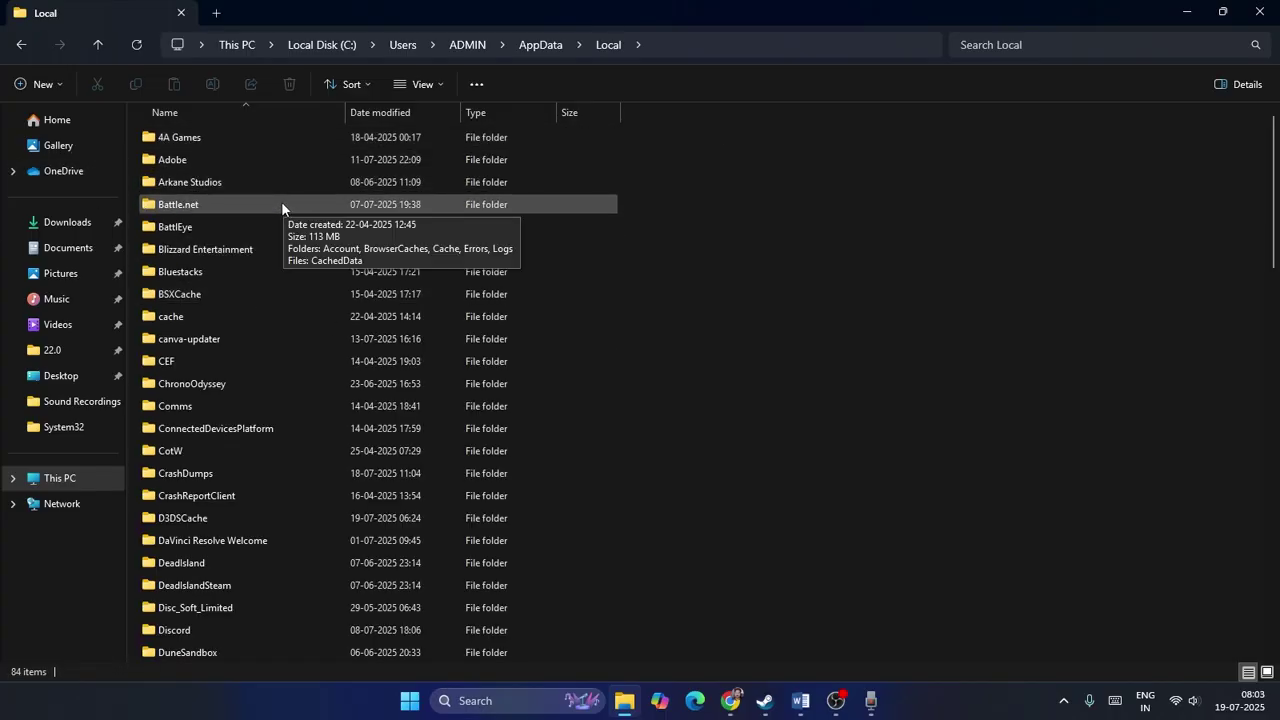
# Step: Bring up the full actions menu for the Arkane Studios folder, dismiss it, and close File Explorer
pyautogui.click(201, 190)
pyautogui.rightClick(201, 188)
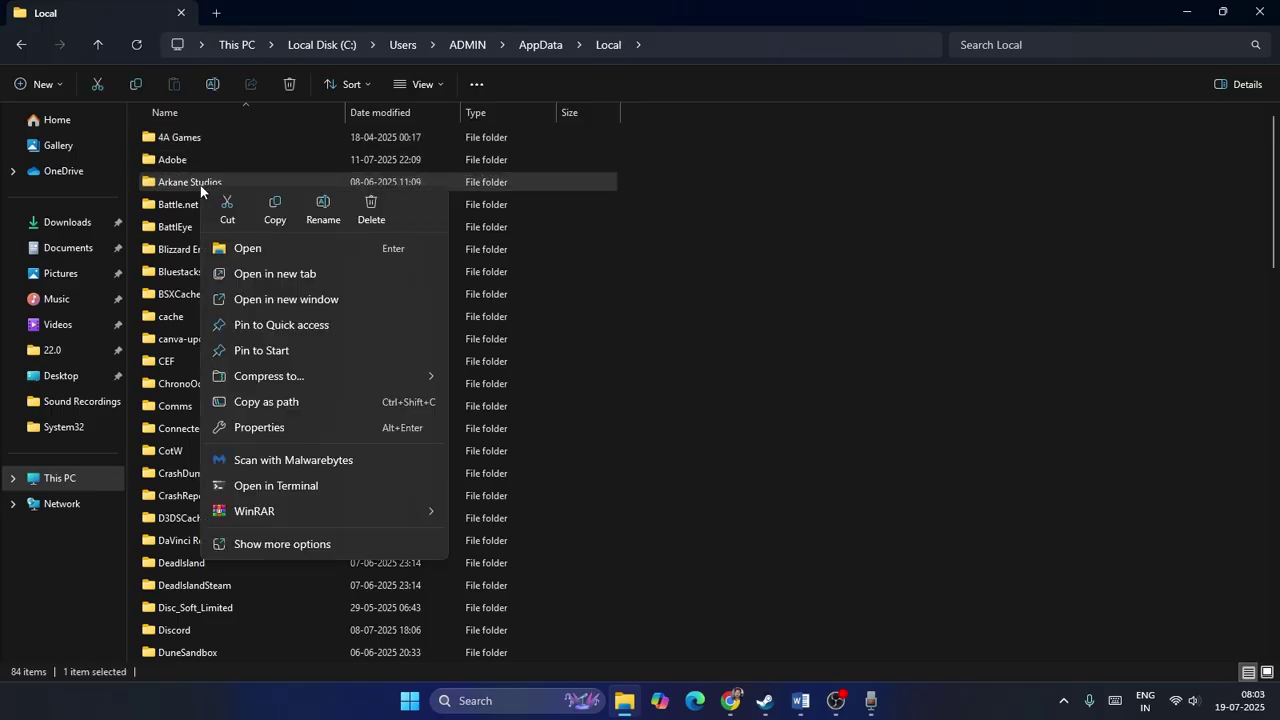
pyautogui.click(754, 323)
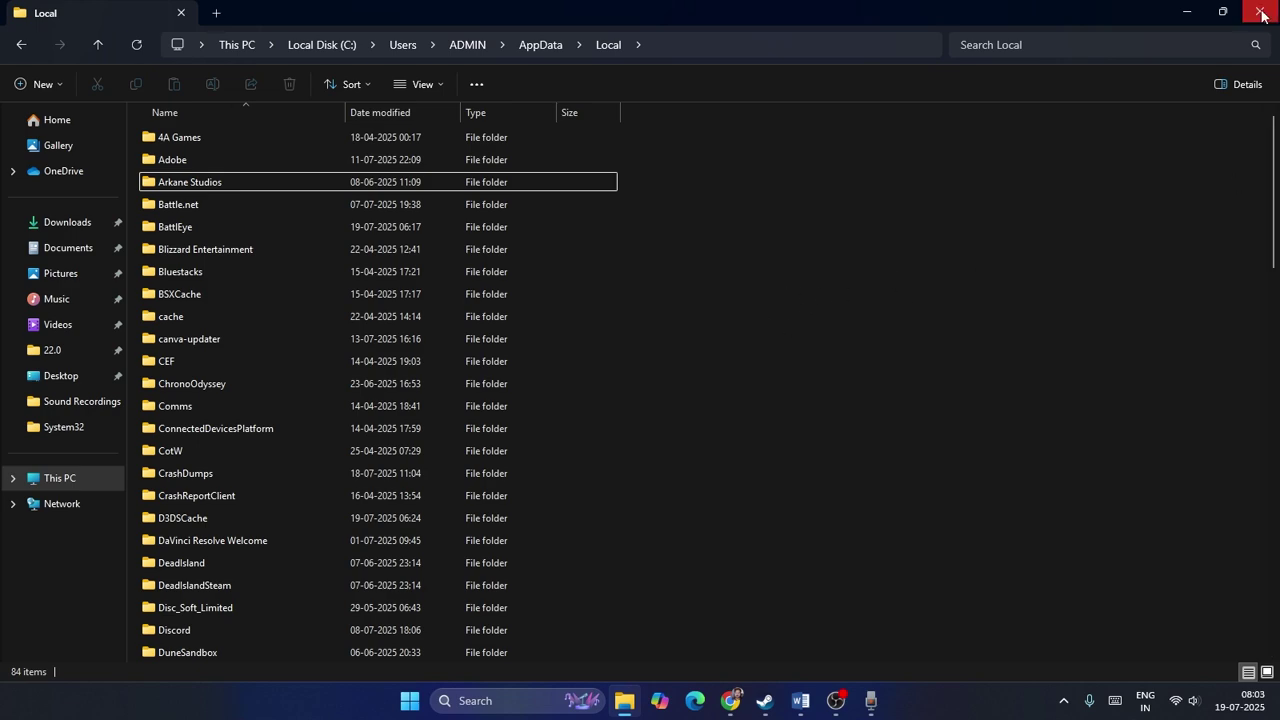
pyautogui.rightClick(203, 187)
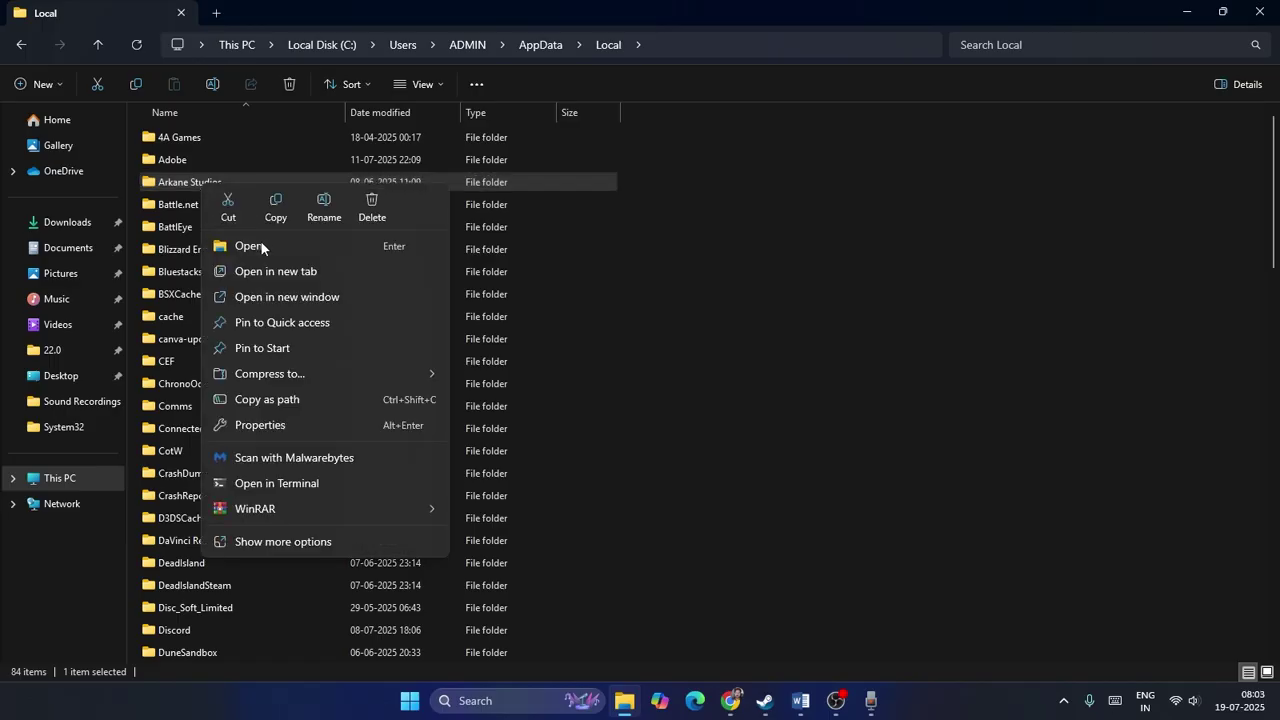
pyautogui.click(349, 543)
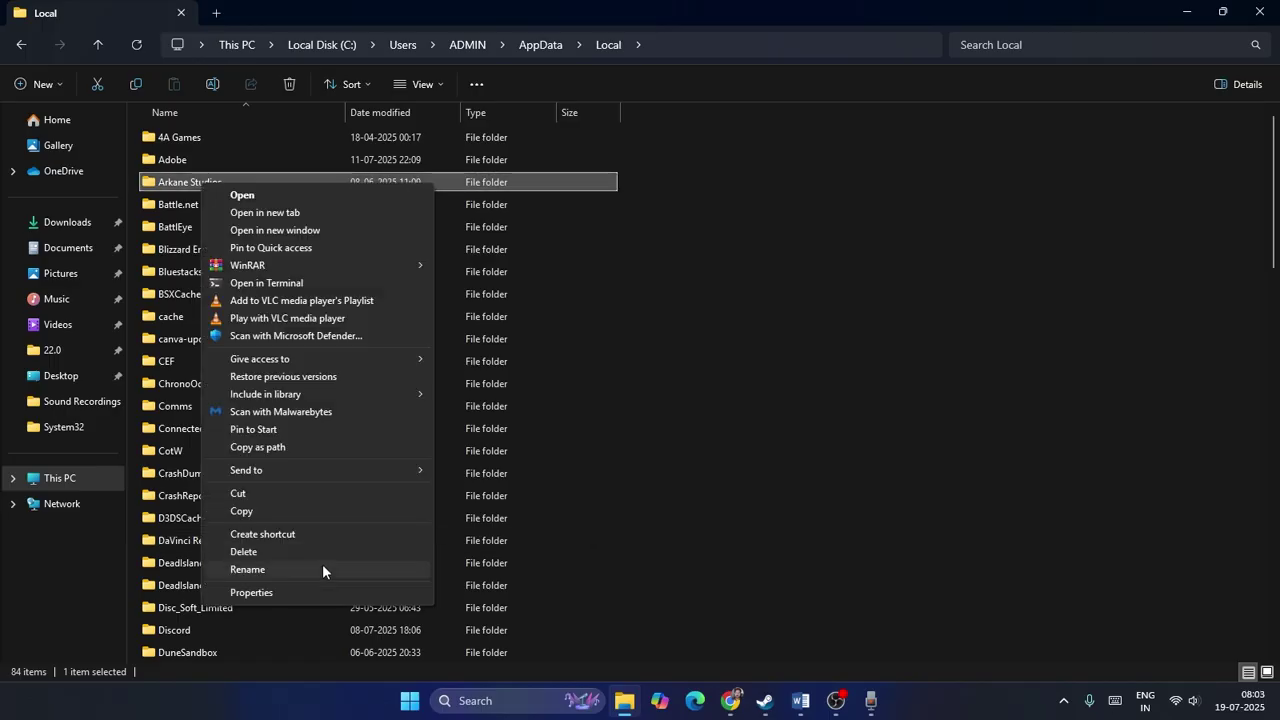
pyautogui.press('Escape')
pyautogui.click(1262, 12)
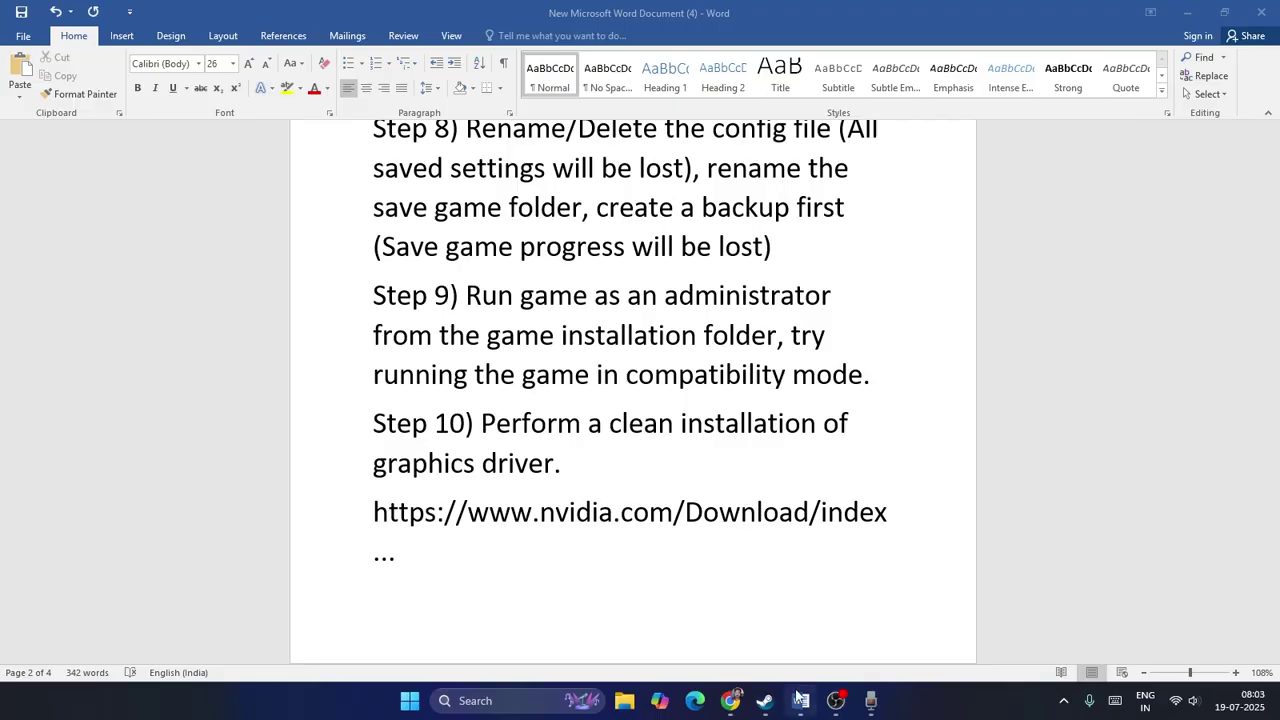
# Step: Use Manage > Browse local files on ARK: Survival Evolved to open its install folder
pyautogui.click(765, 700)
pyautogui.rightClick(75, 310)
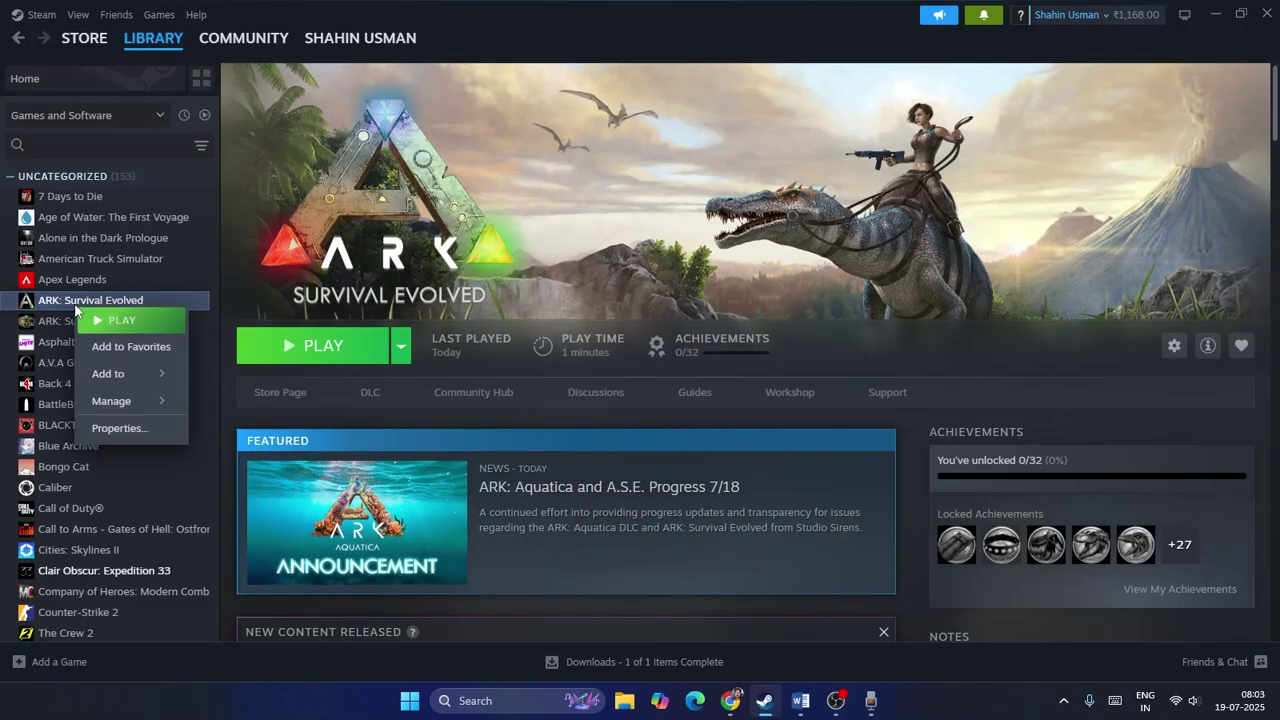
pyautogui.moveTo(127, 410)
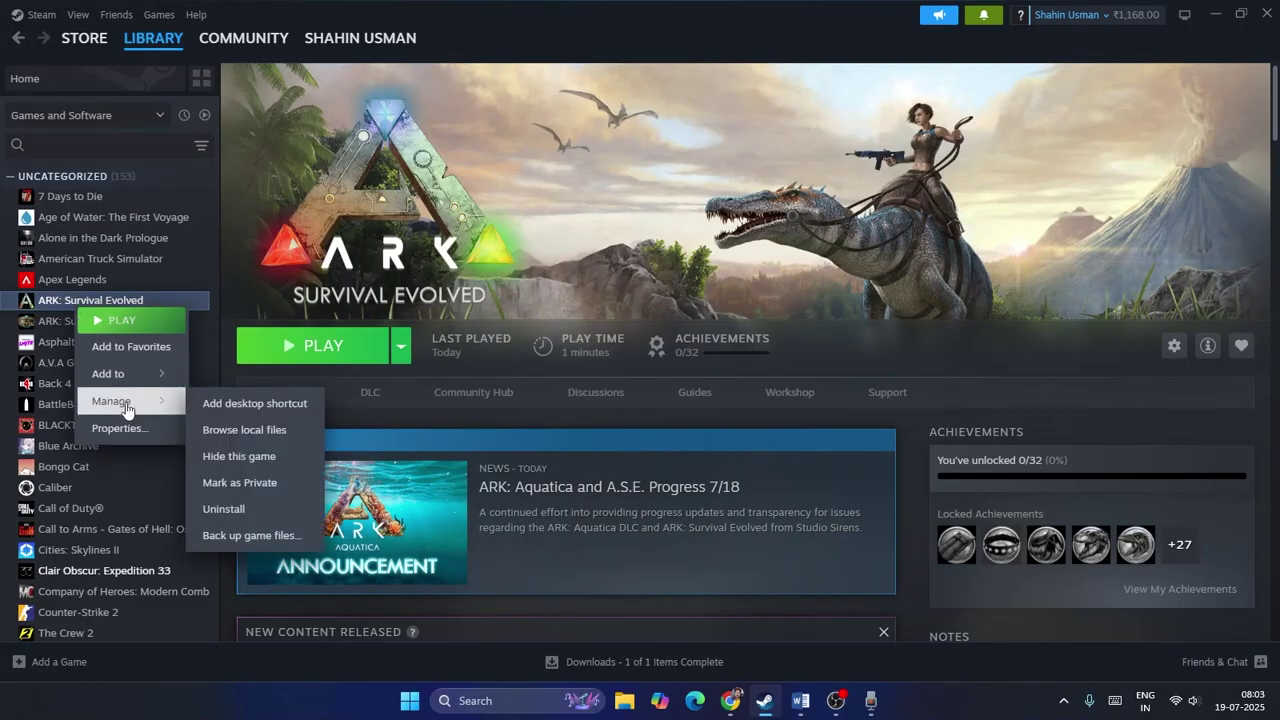
pyautogui.click(270, 440)
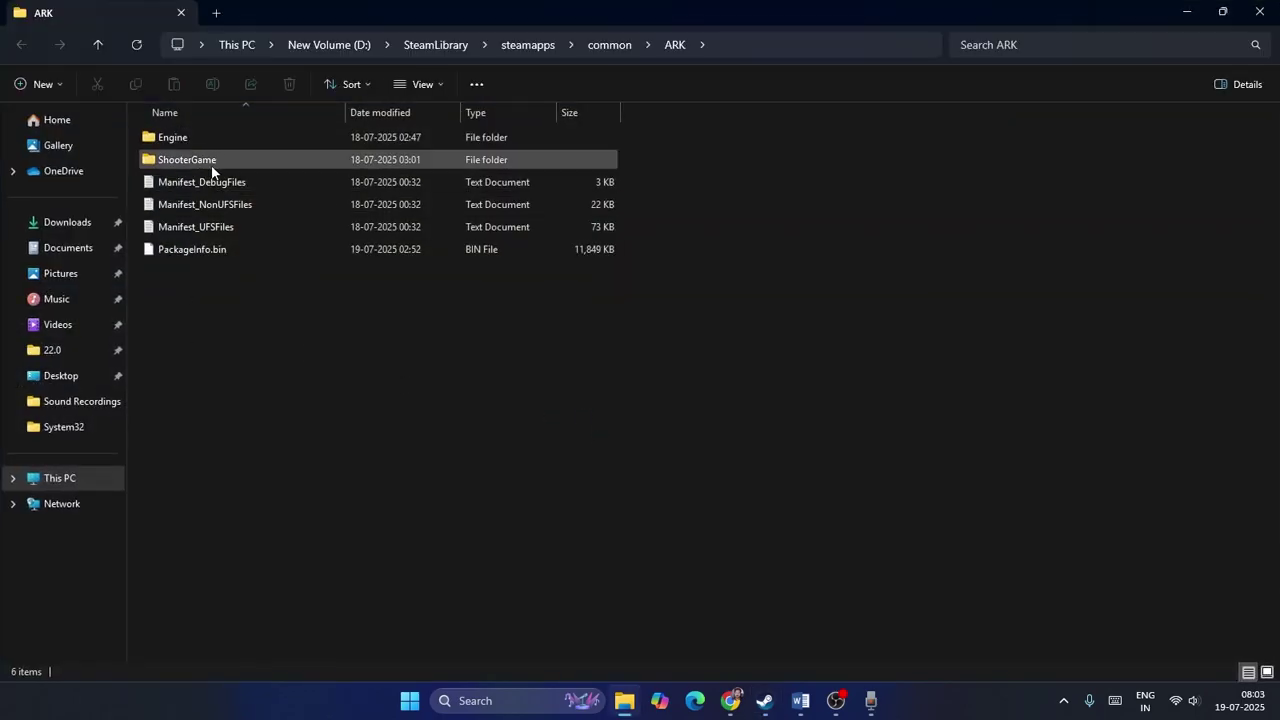
# Step: Open ShooterGame\Binaries\Win64 in ARK's install folder and scroll to ArkEGSLauncher
pyautogui.doubleClick(185, 161)
pyautogui.doubleClick(182, 138)
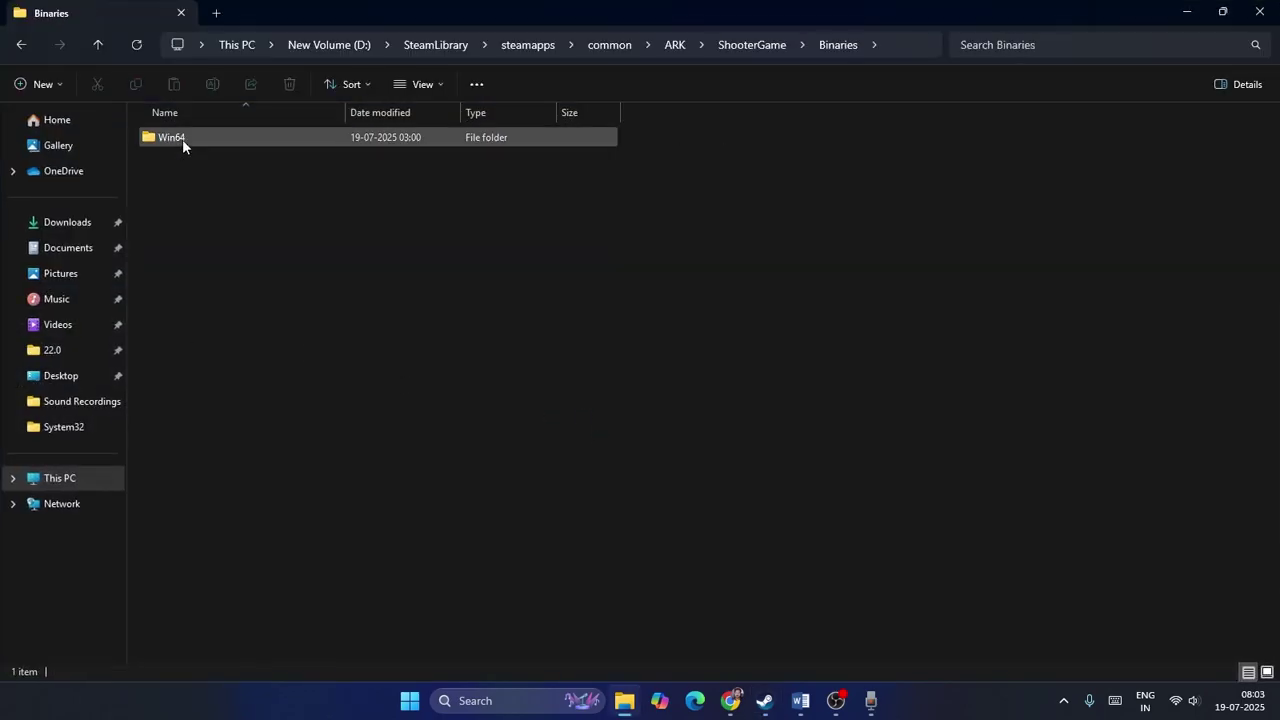
pyautogui.doubleClick(182, 139)
pyautogui.scroll(-2, 237, 408)
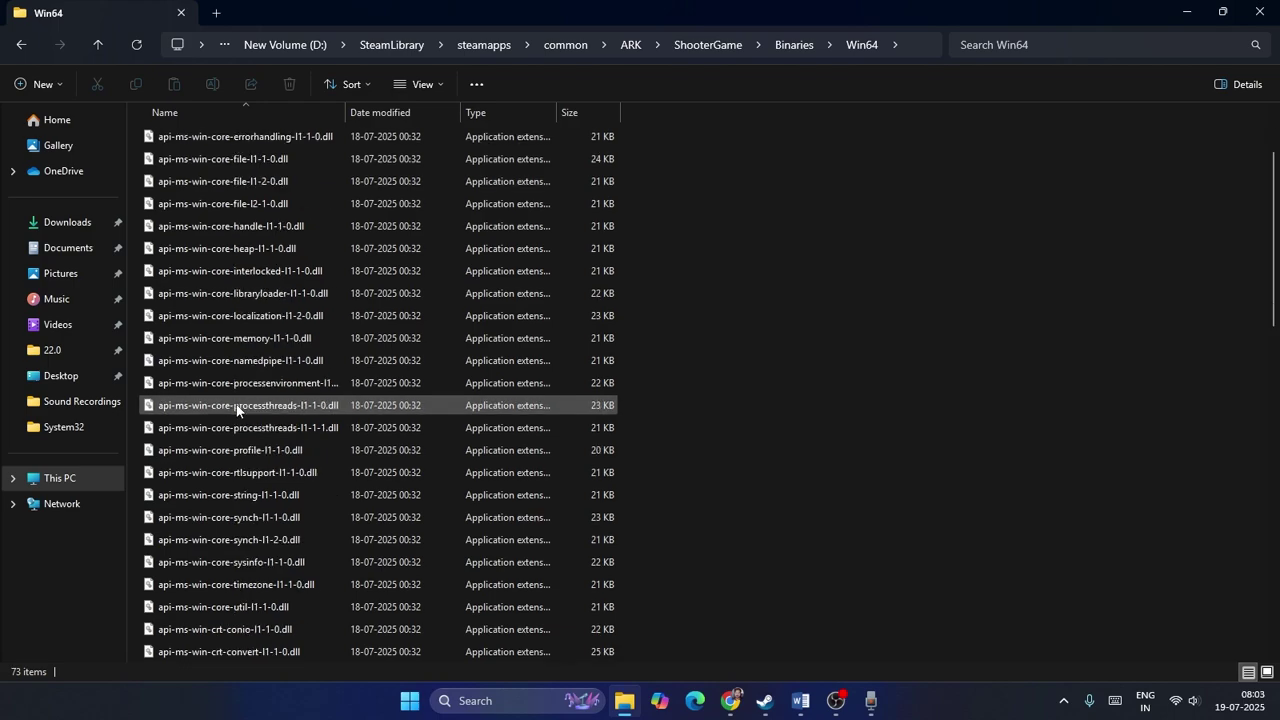
pyautogui.scroll(-10, 236, 404)
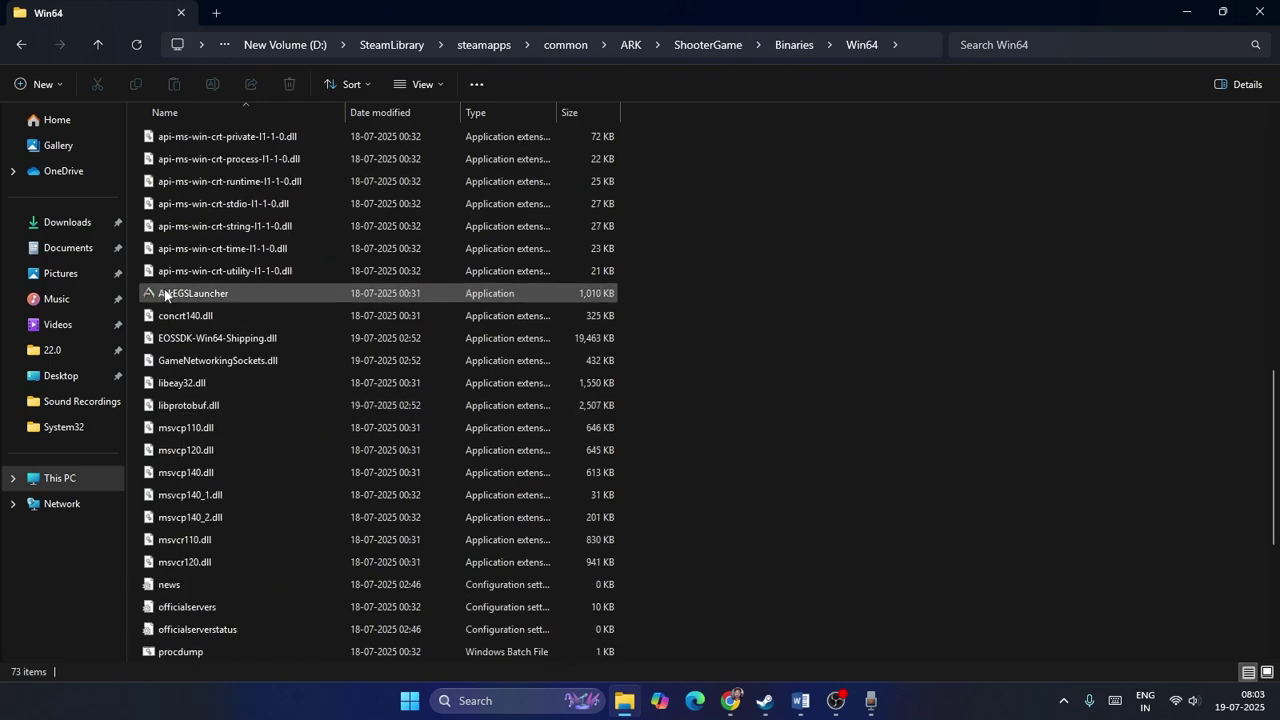
# Step: Set ArkEGSLauncher to run as administrator in Windows 8 compatibility with full-screen optimisations off, then close Explorer
pyautogui.rightClick(185, 293)
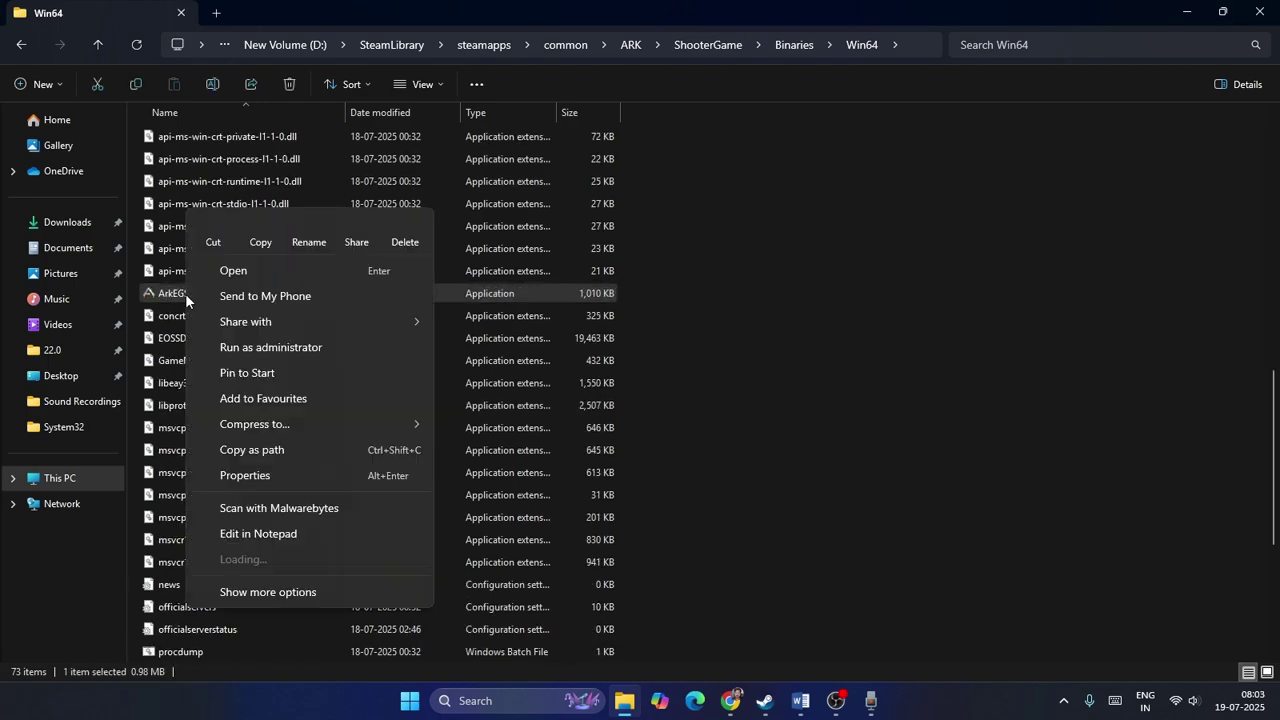
pyautogui.click(254, 588)
pyautogui.click(246, 660)
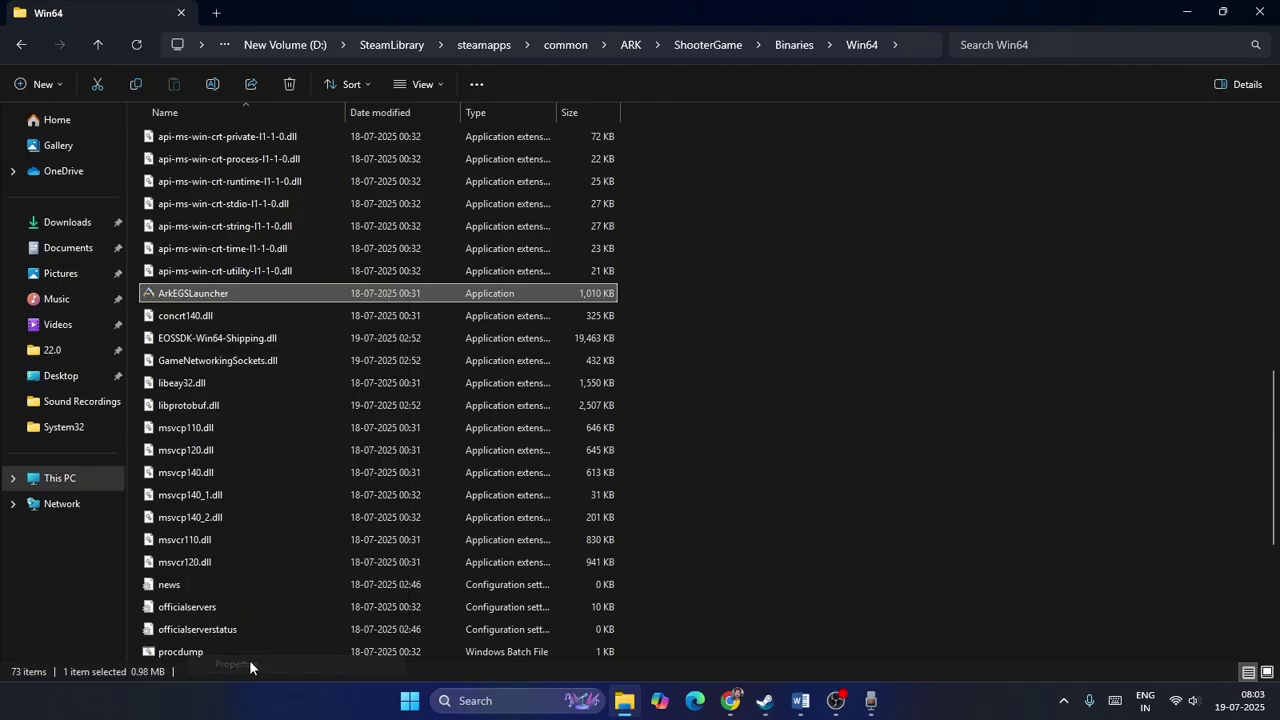
pyautogui.click(336, 274)
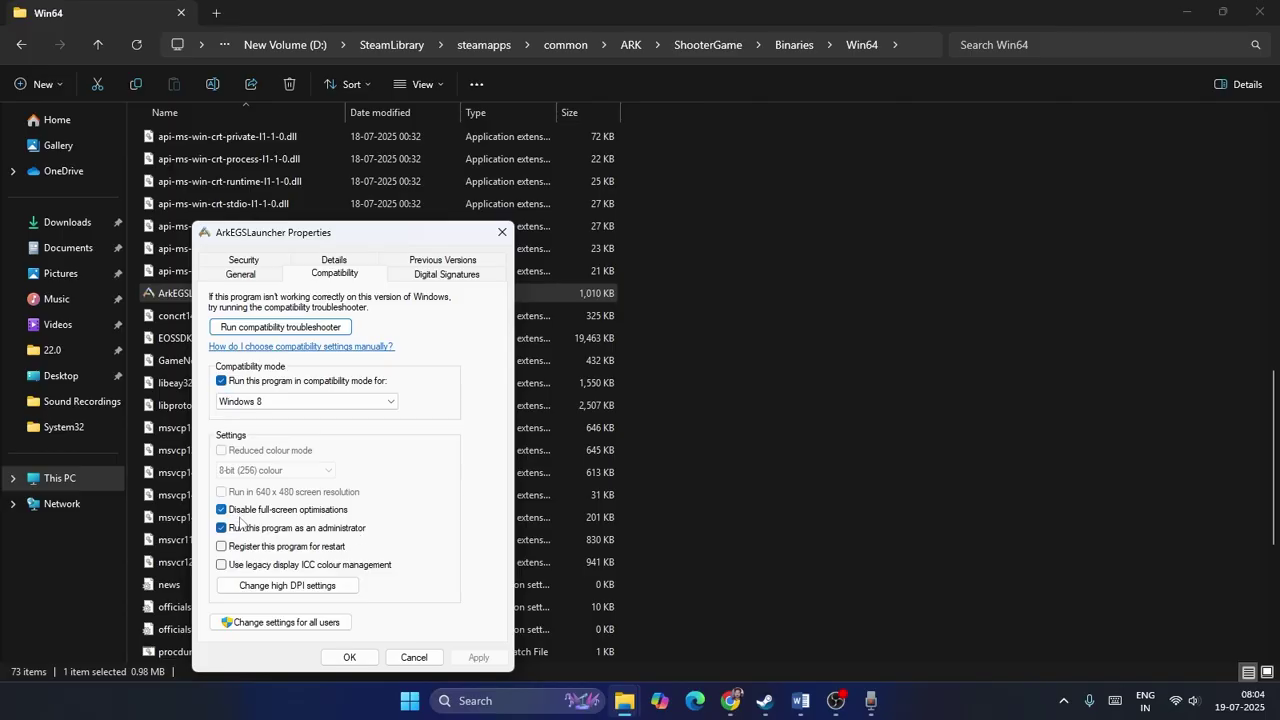
pyautogui.click(349, 657)
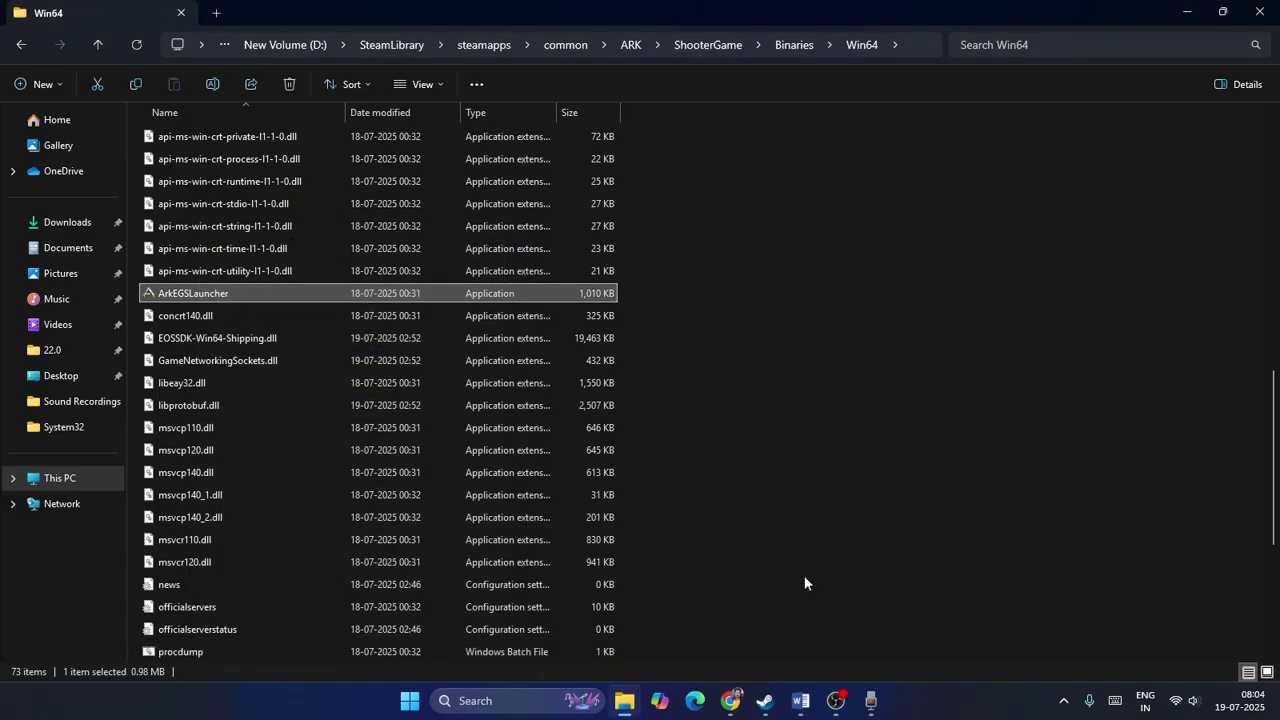
pyautogui.click(1259, 12)
# Step: Check the notes, then switch to the NVIDIA driver download page in the browser
pyautogui.click(800, 702)
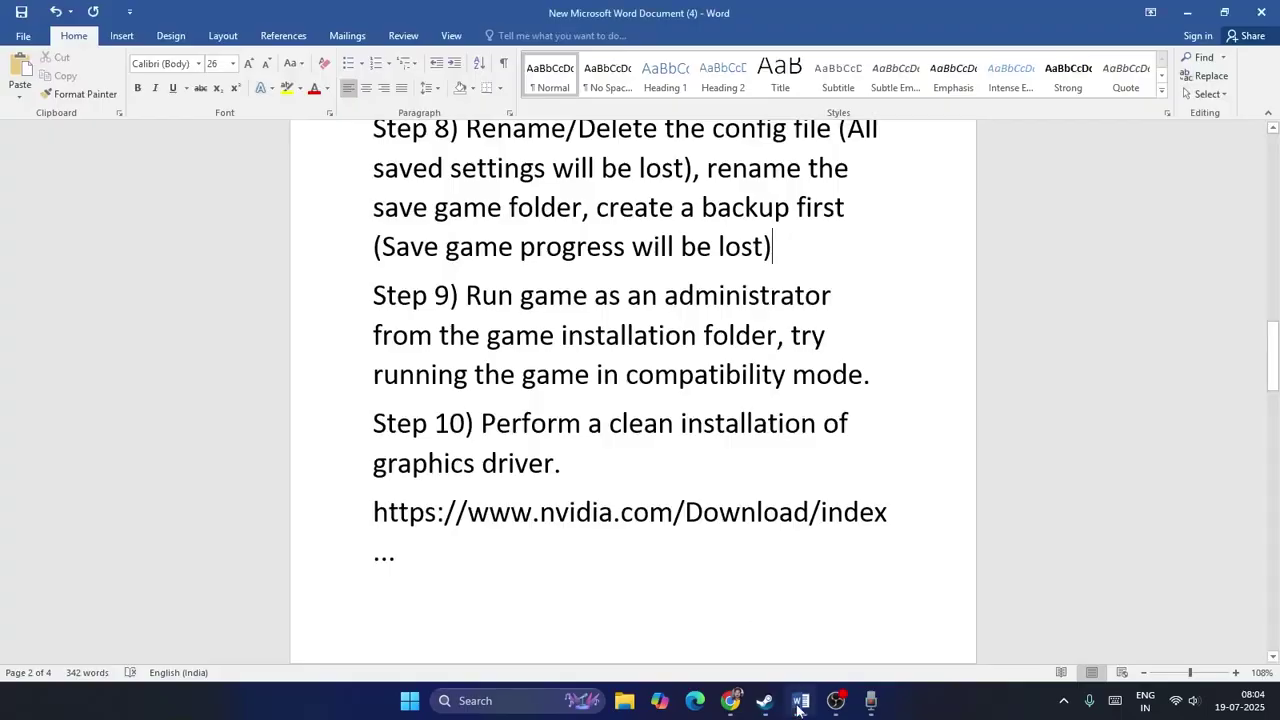
pyautogui.scroll(-3, 633, 273)
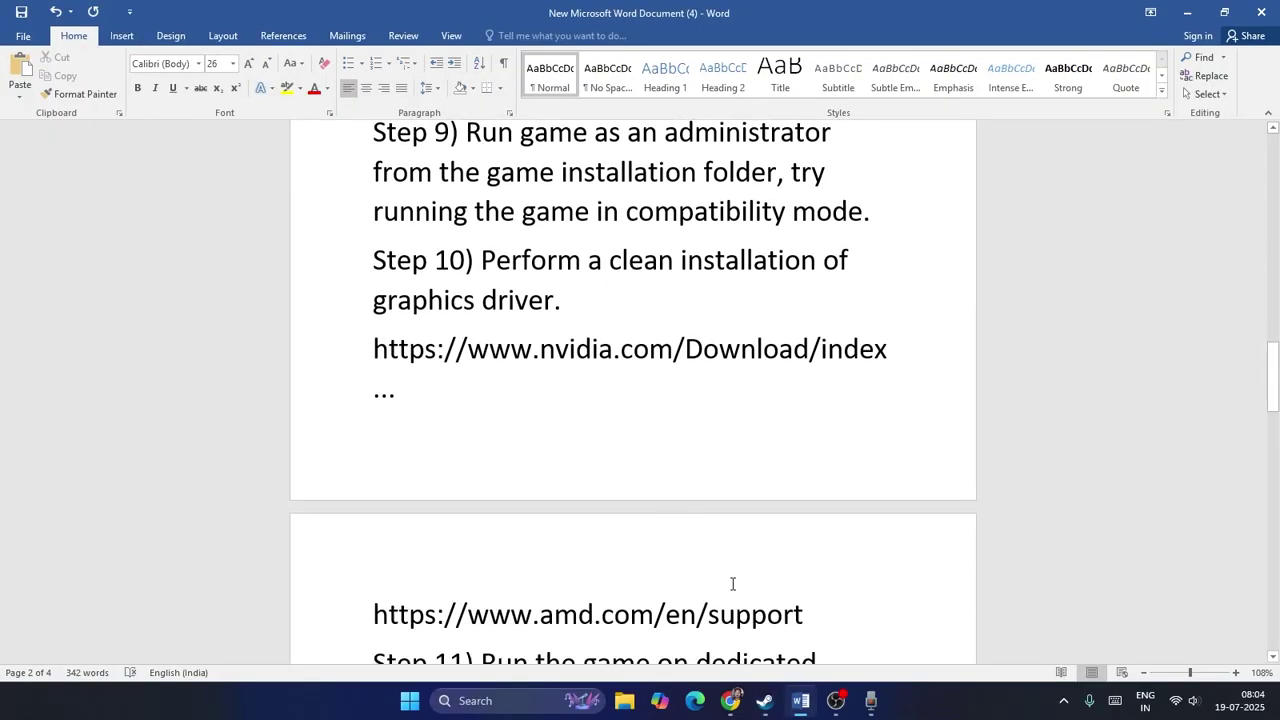
pyautogui.click(731, 701)
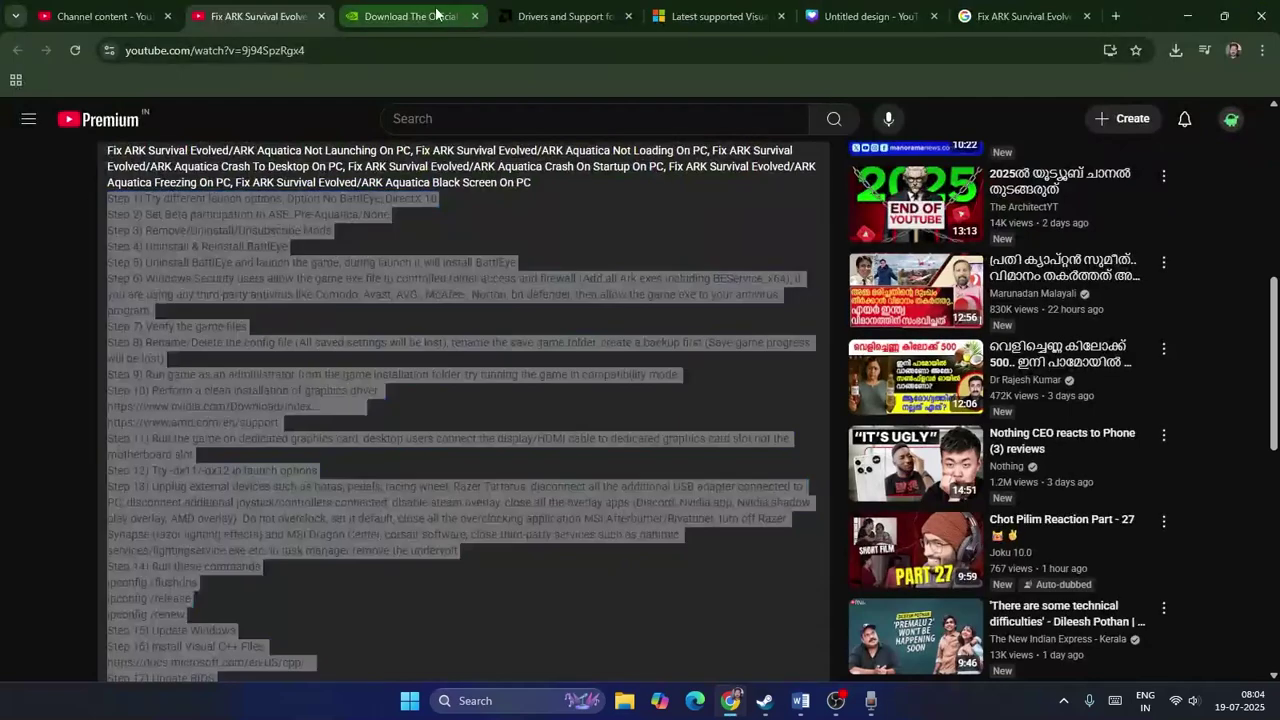
pyautogui.click(436, 16)
pyautogui.scroll(-2, 640, 400)
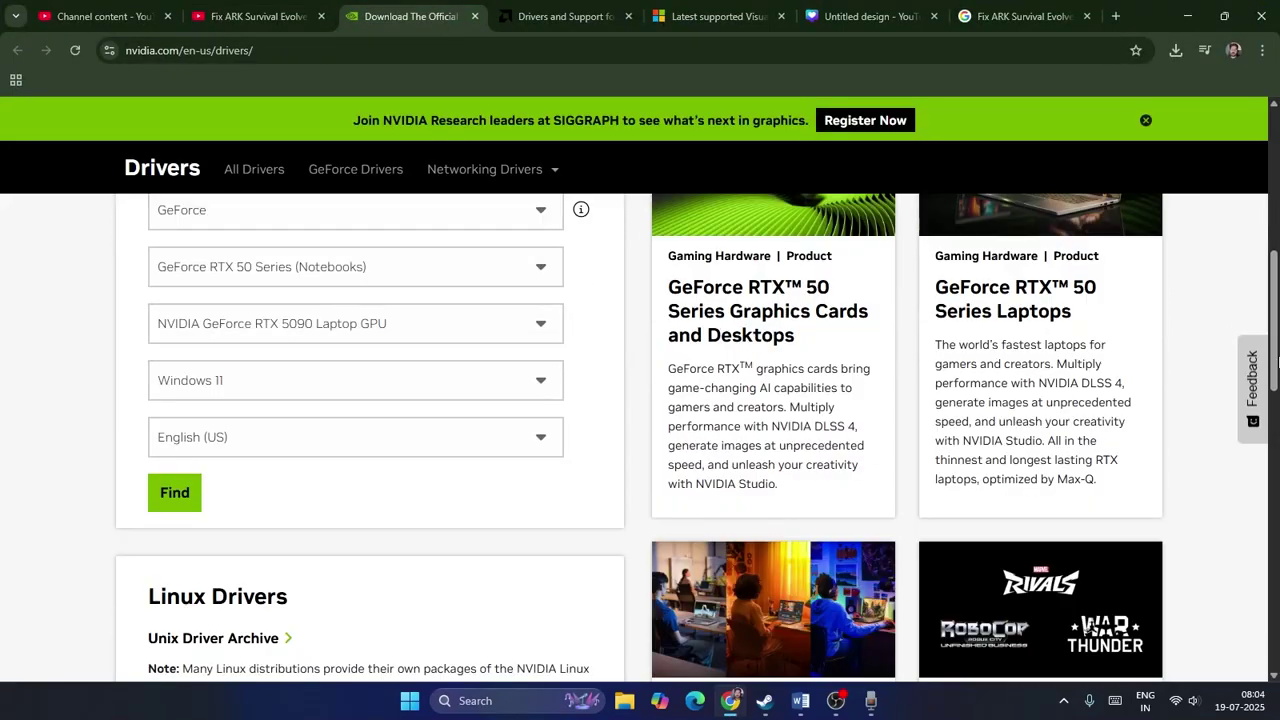
pyautogui.scroll(2, 857, 134)
pyautogui.scroll(-2, 297, 414)
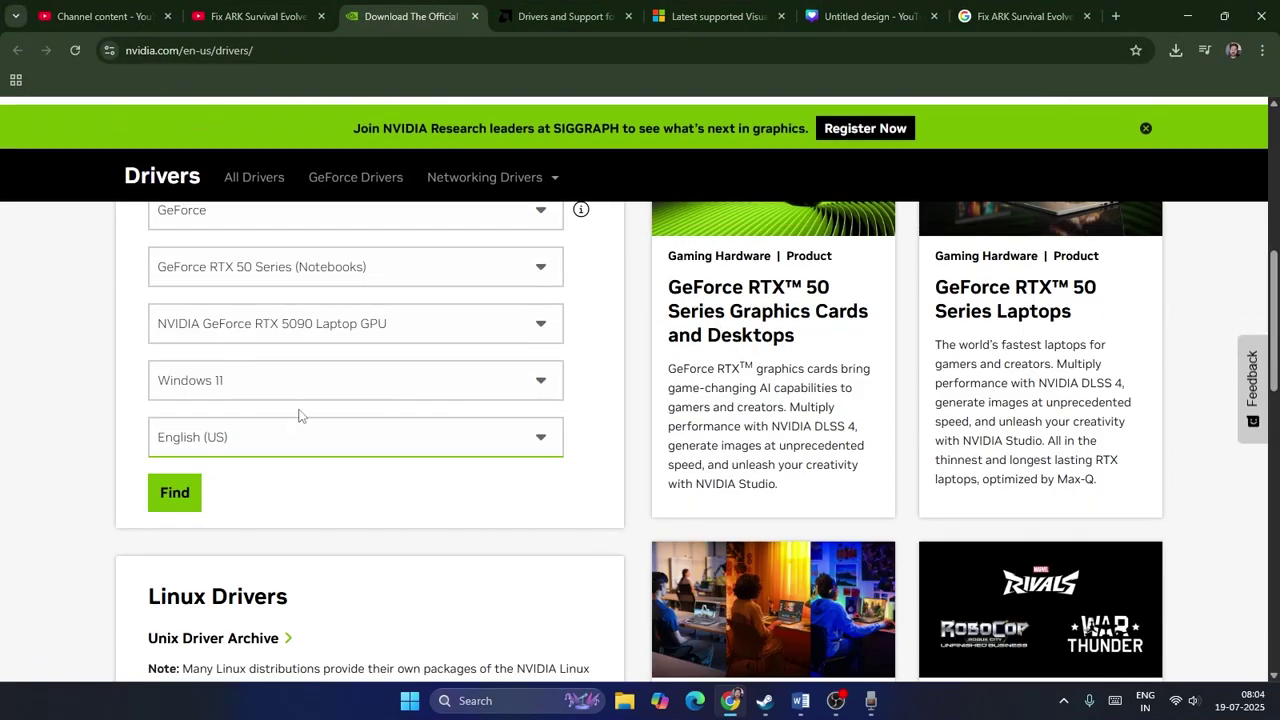
pyautogui.scroll(1, 250, 370)
# Step: Find drivers for GeForce RTX 50 Series (Notebooks), RTX 5090 Laptop GPU, Windows 11: Game Ready 576.88, Studio 576.80
pyautogui.click(206, 293)
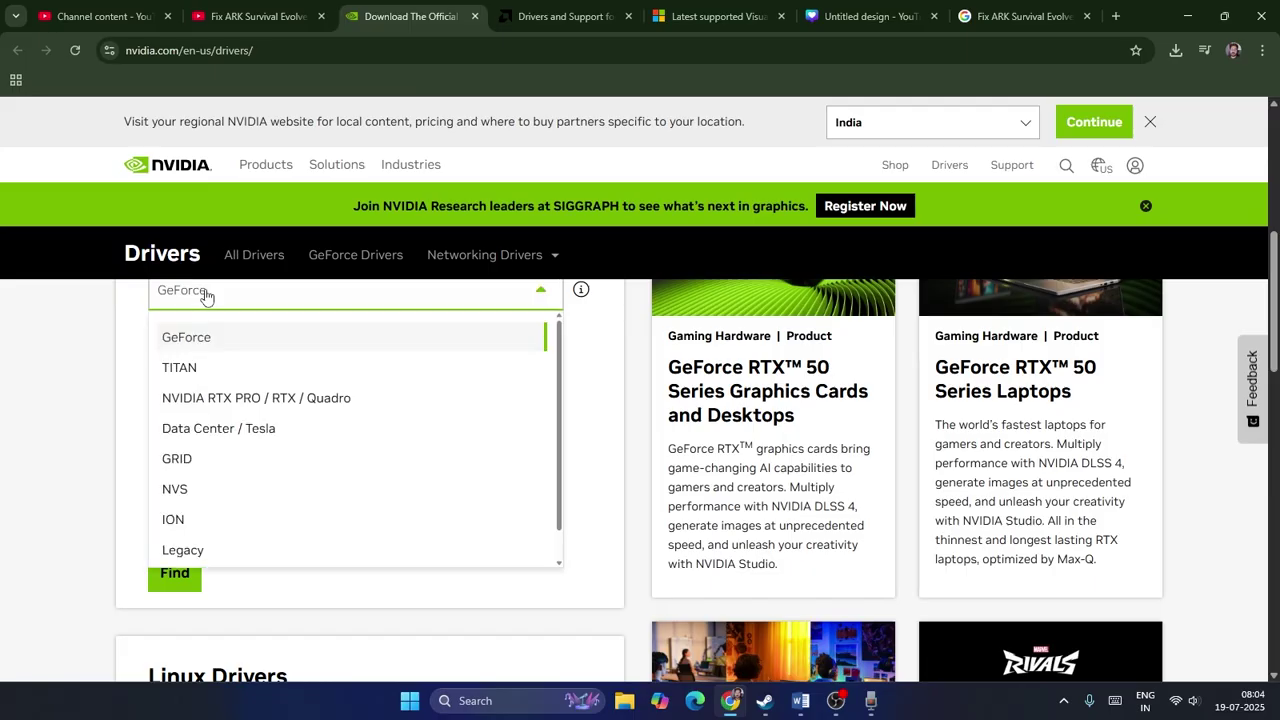
pyautogui.click(216, 345)
pyautogui.scroll(1, 330, 360)
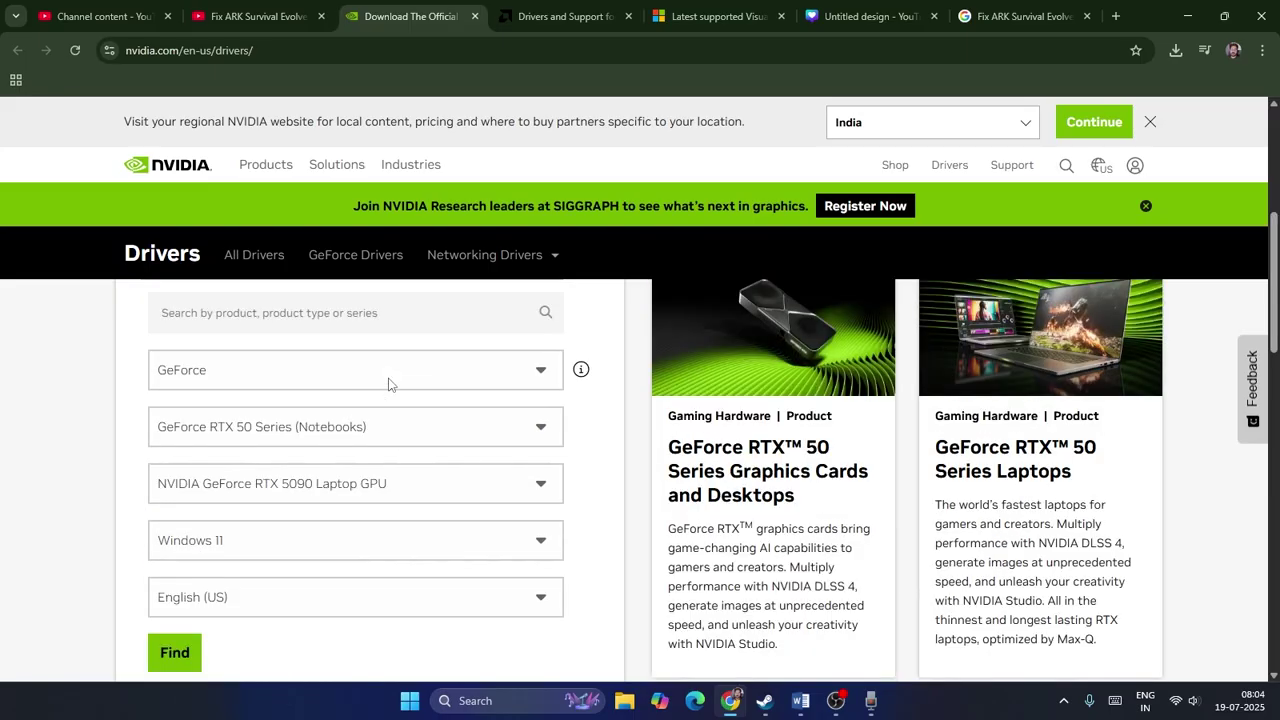
pyautogui.click(362, 427)
pyautogui.click(363, 433)
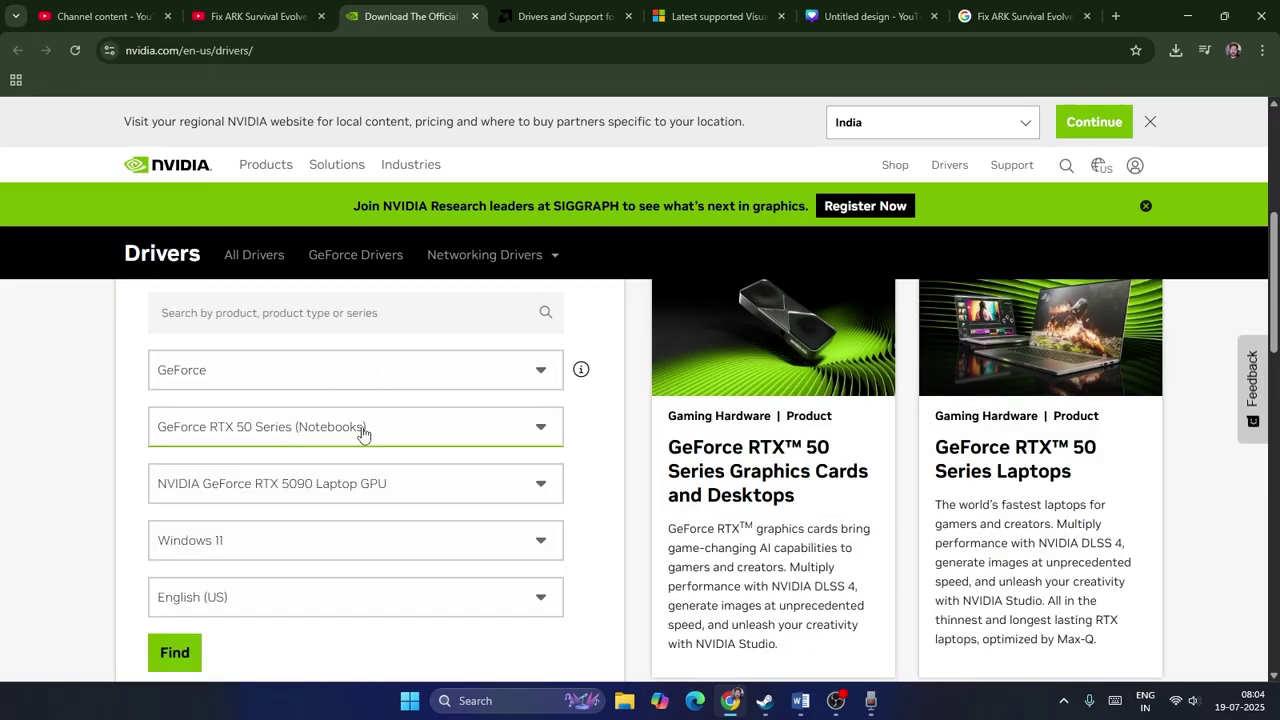
pyautogui.scroll(-2, 444, 378)
pyautogui.click(176, 491)
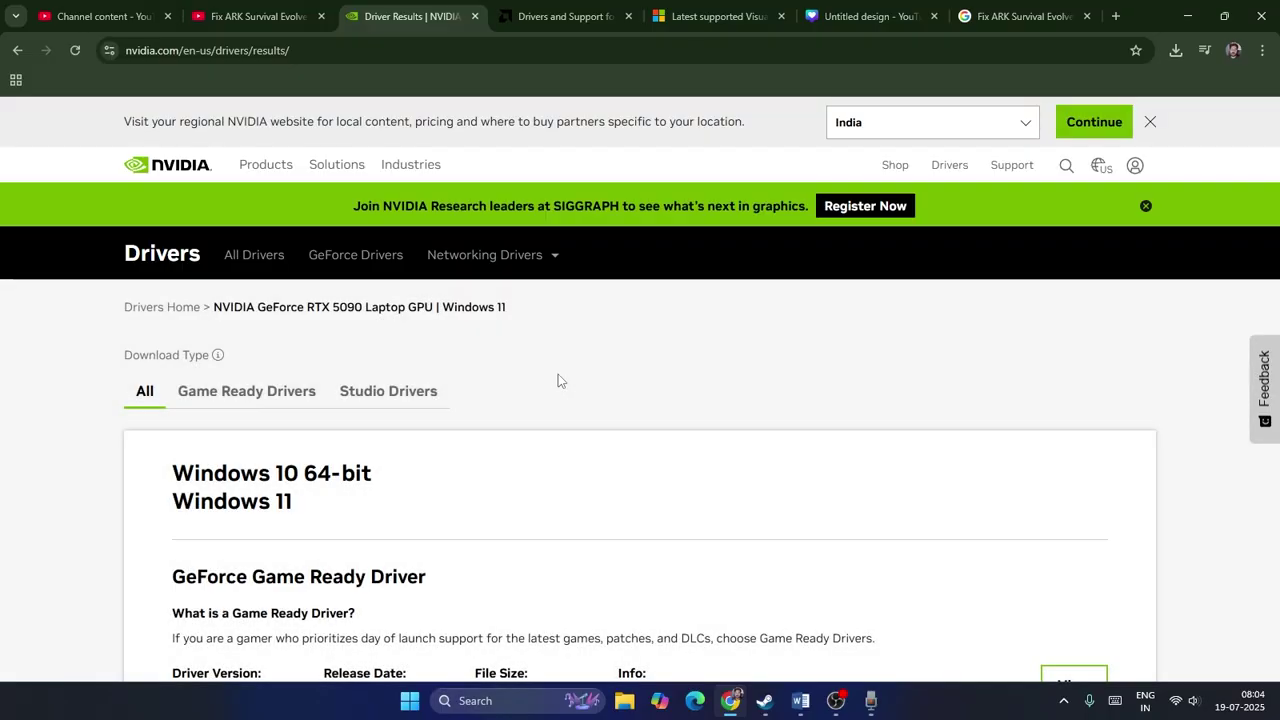
pyautogui.scroll(-4, 397, 422)
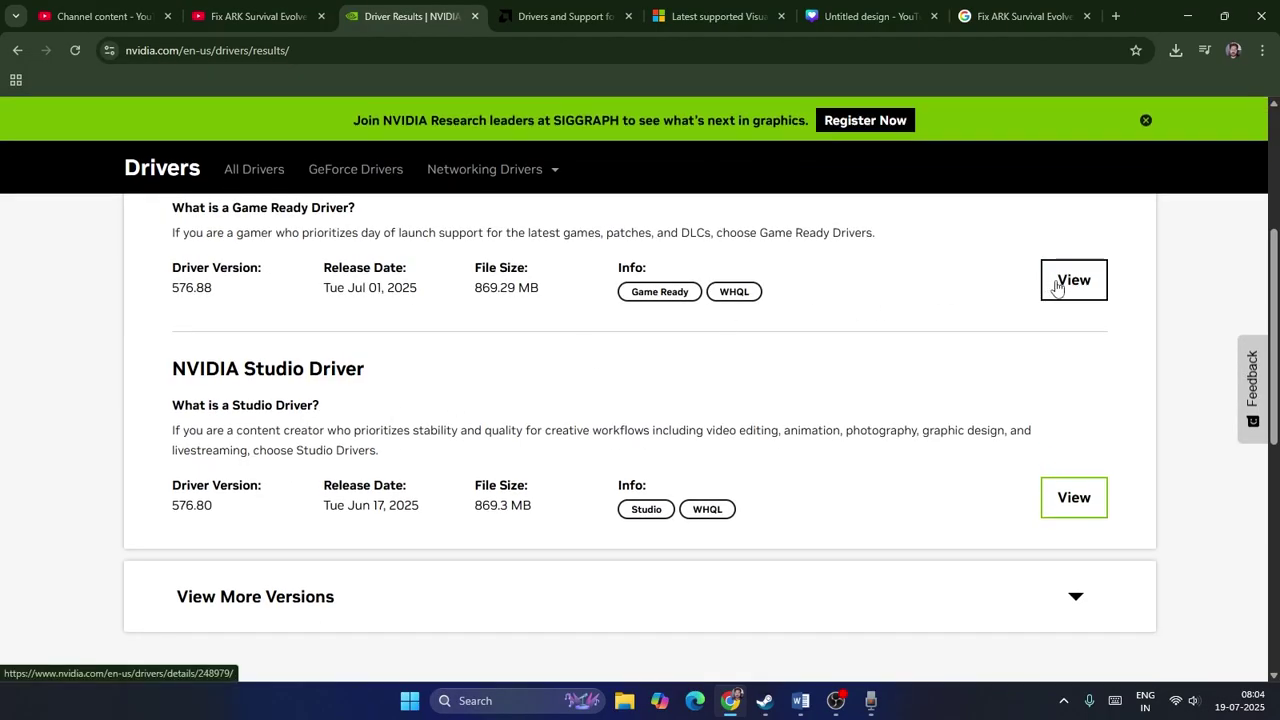
# Step: On AMD's site, choose Graphics > Radeon RX > Radeon RX 5000 Series > RX 5700 and submit
pyautogui.click(560, 16)
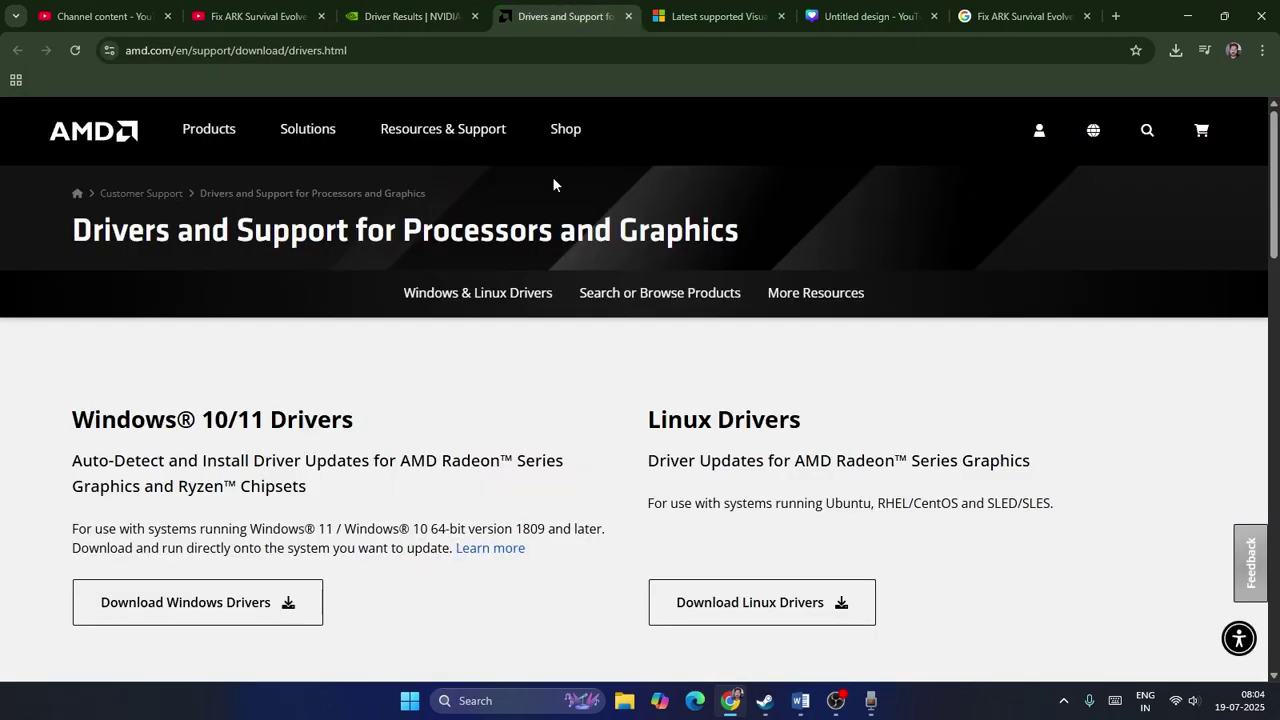
pyautogui.scroll(-5, 497, 382)
pyautogui.click(138, 471)
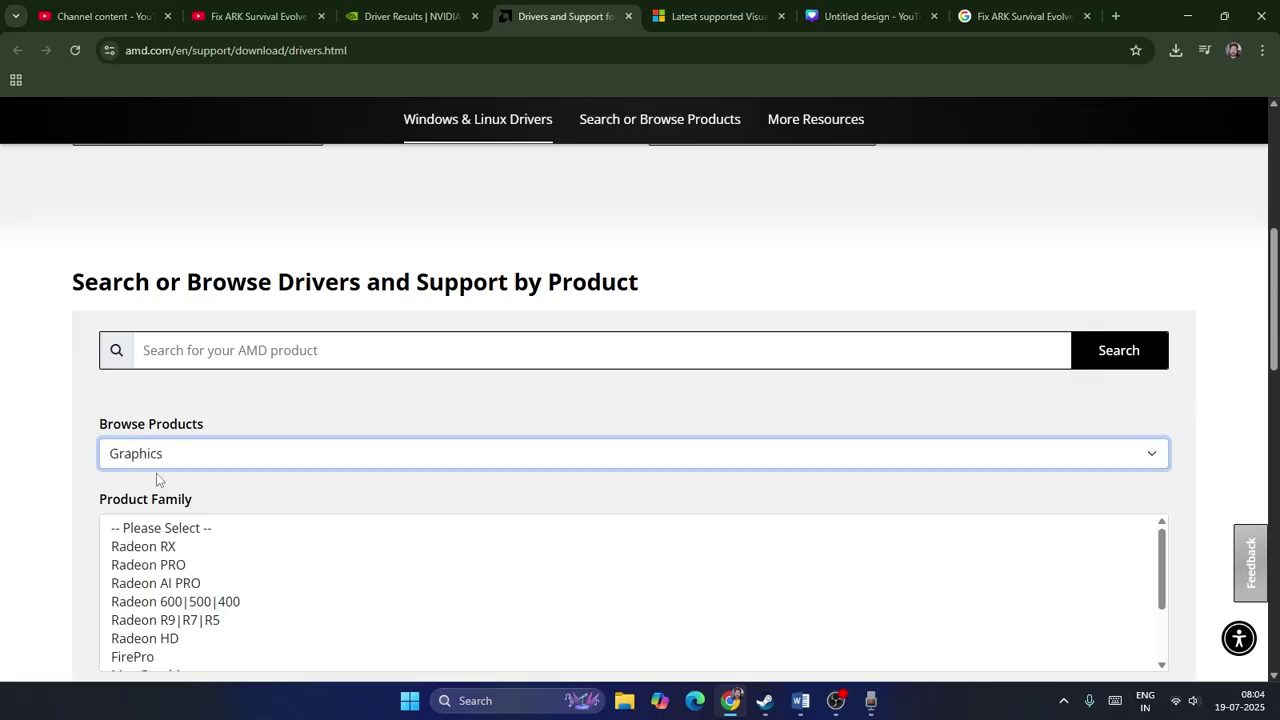
pyautogui.click(143, 546)
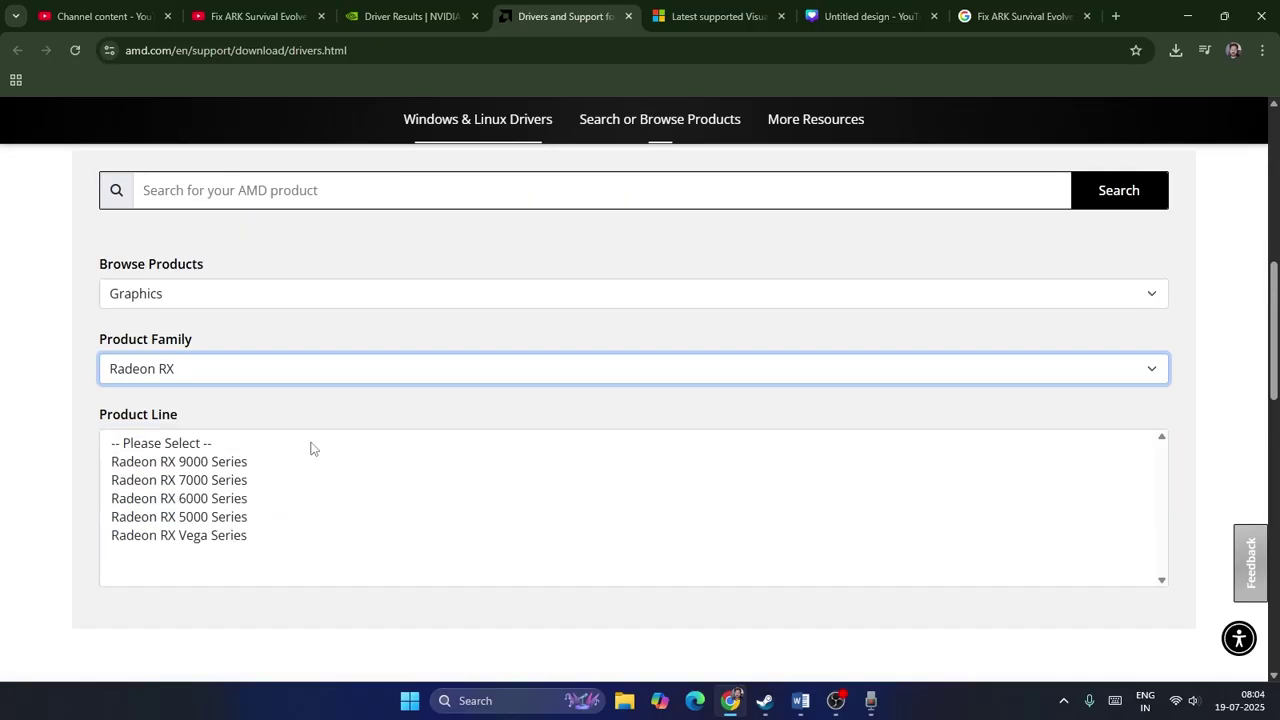
pyautogui.click(218, 517)
pyautogui.click(218, 517)
pyautogui.scroll(-2, 265, 608)
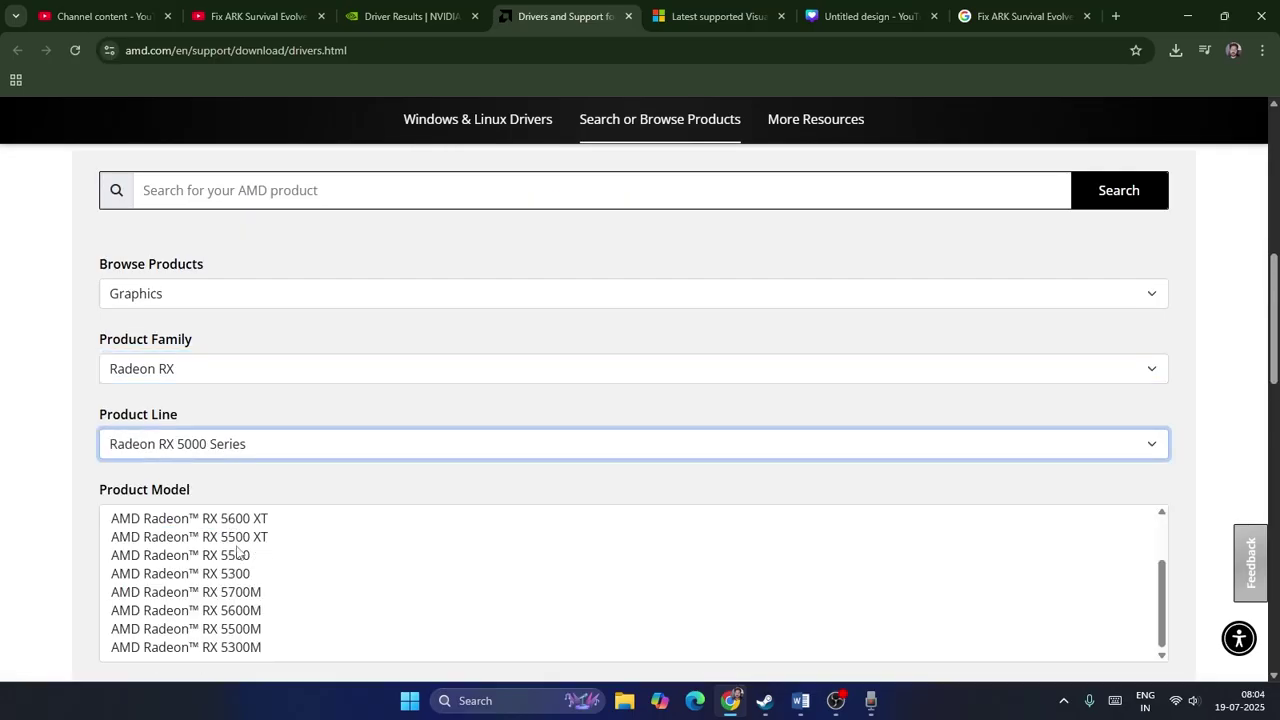
pyautogui.scroll(2, 265, 608)
pyautogui.click(232, 576)
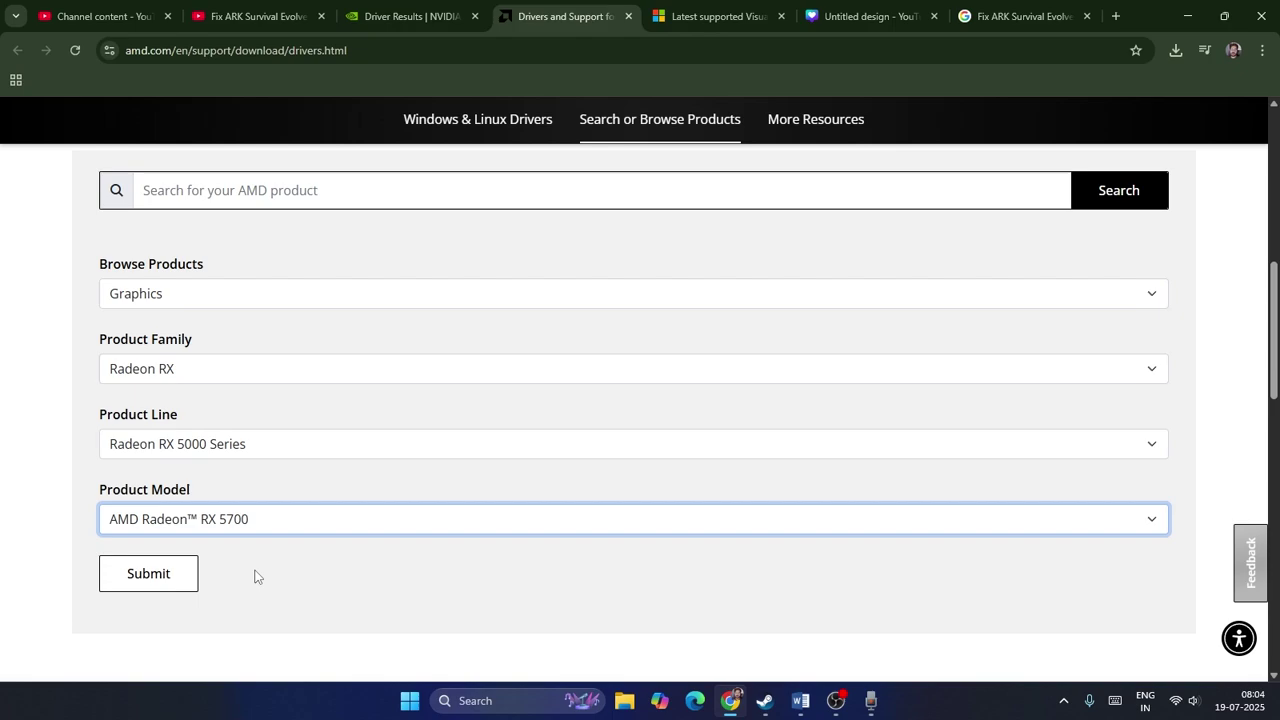
pyautogui.click(205, 574)
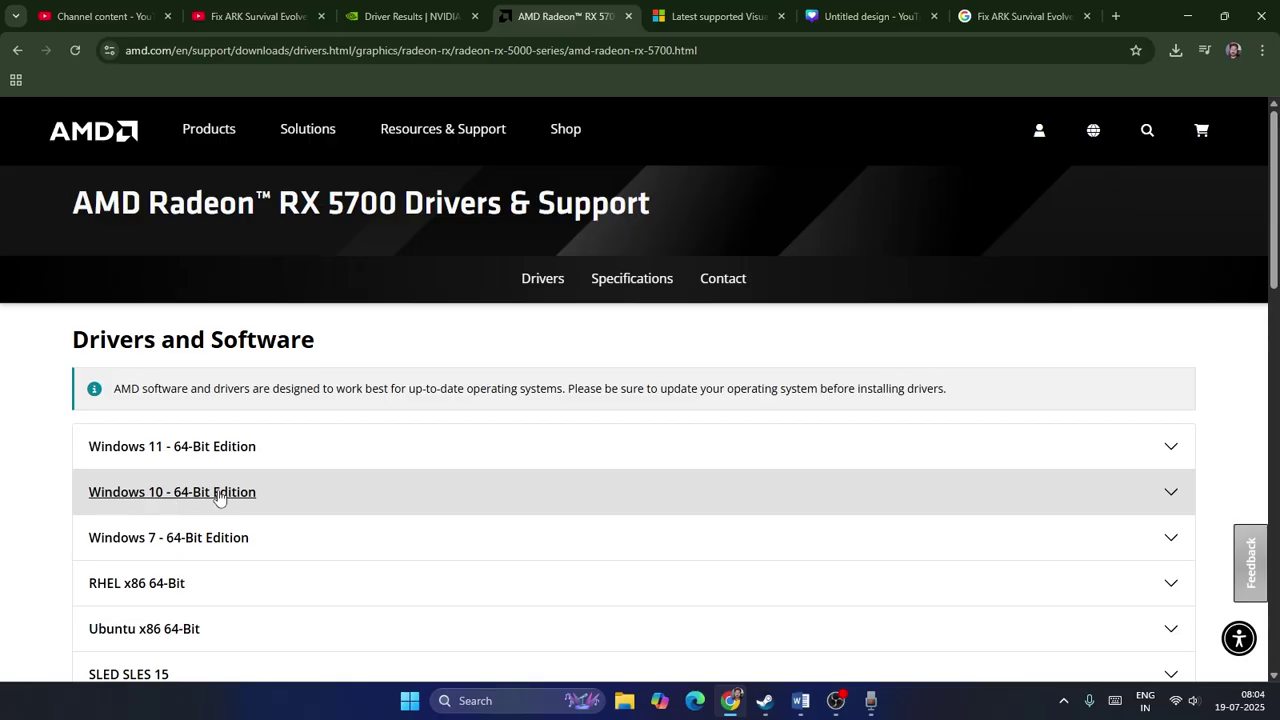
# Step: Check the notes, then open Windows Graphics settings by searching 'graphics settings'
pyautogui.click(800, 702)
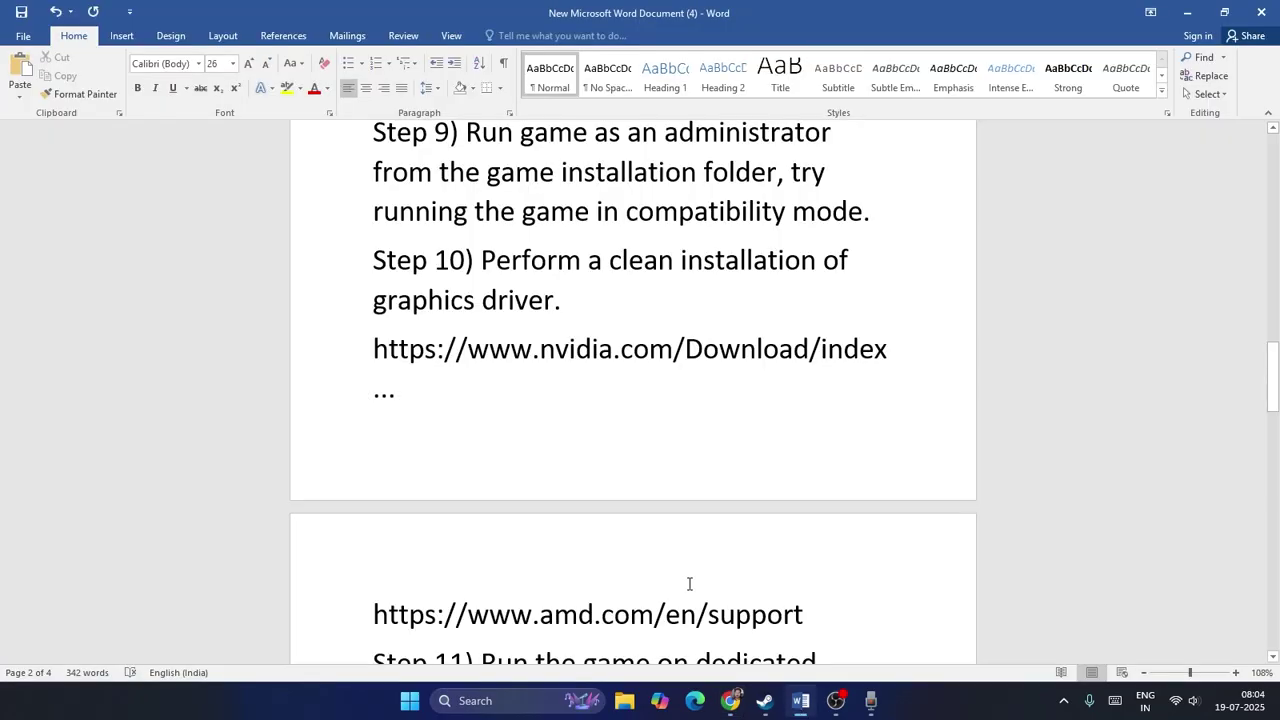
pyautogui.scroll(-1, 538, 336)
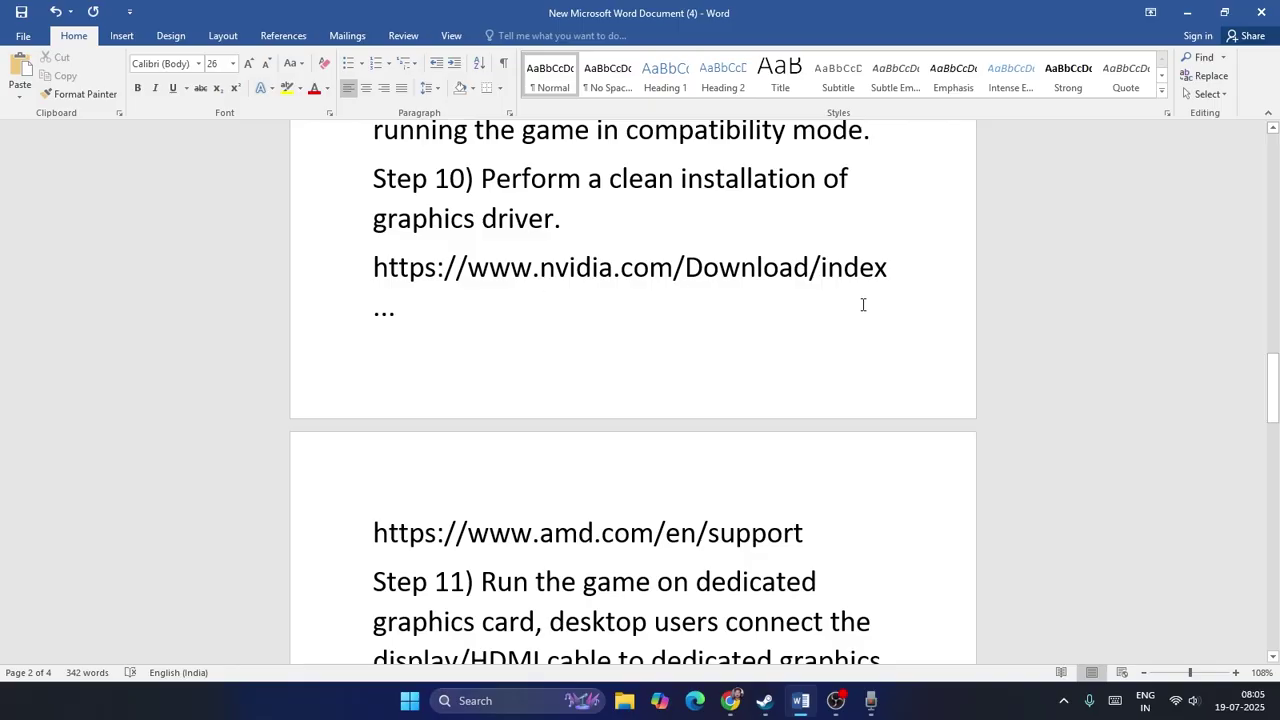
pyautogui.scroll(-2, 863, 304)
pyautogui.scroll(-2, 827, 304)
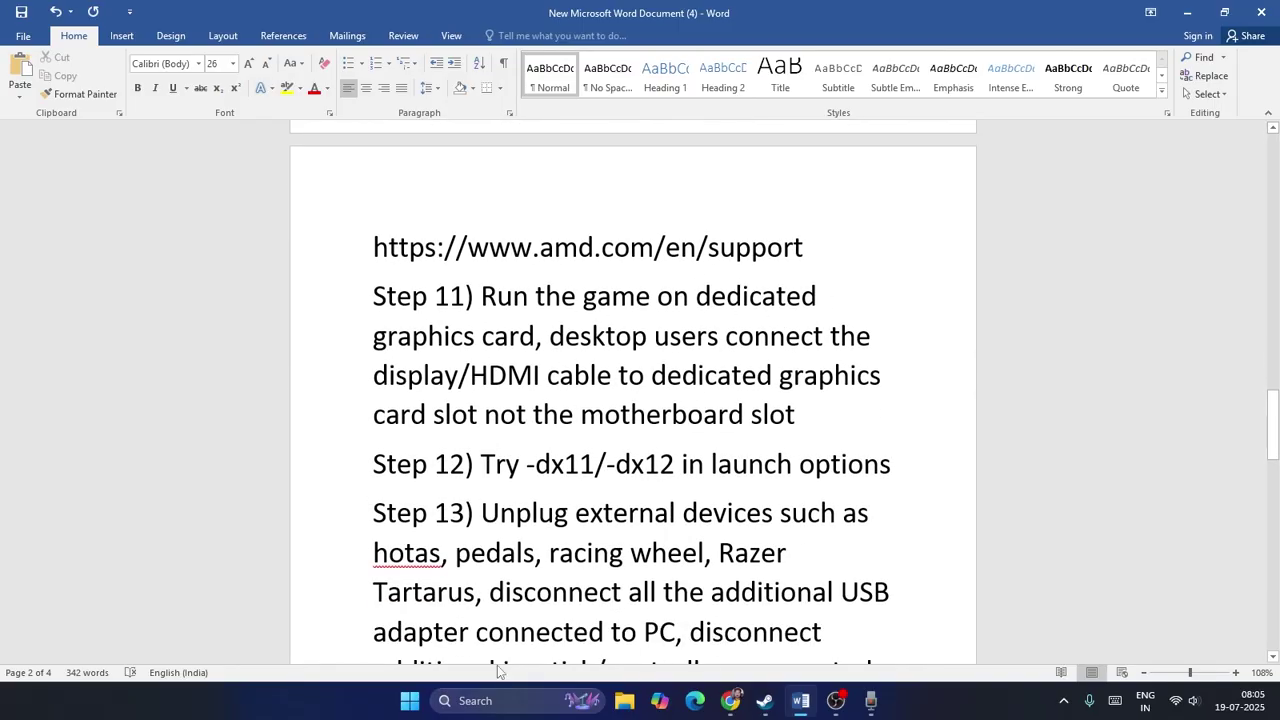
pyautogui.click(497, 700)
pyautogui.write('gr')
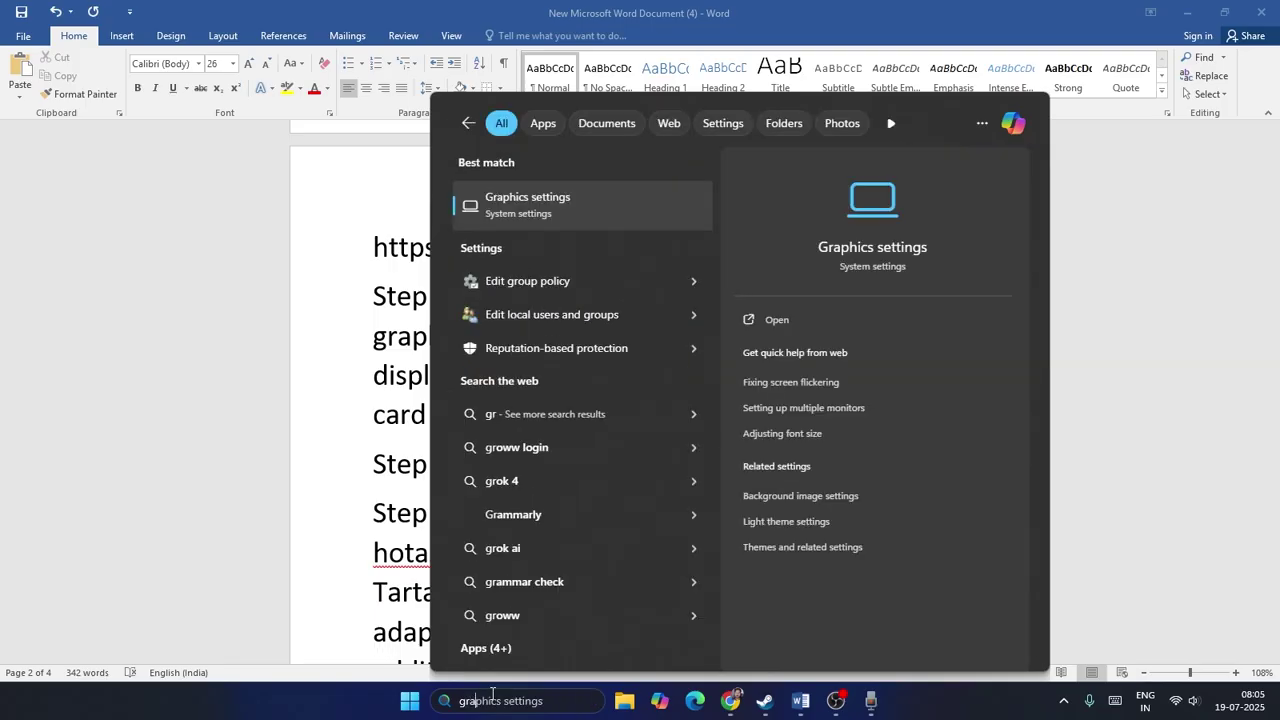
pyautogui.write('aphics cs')
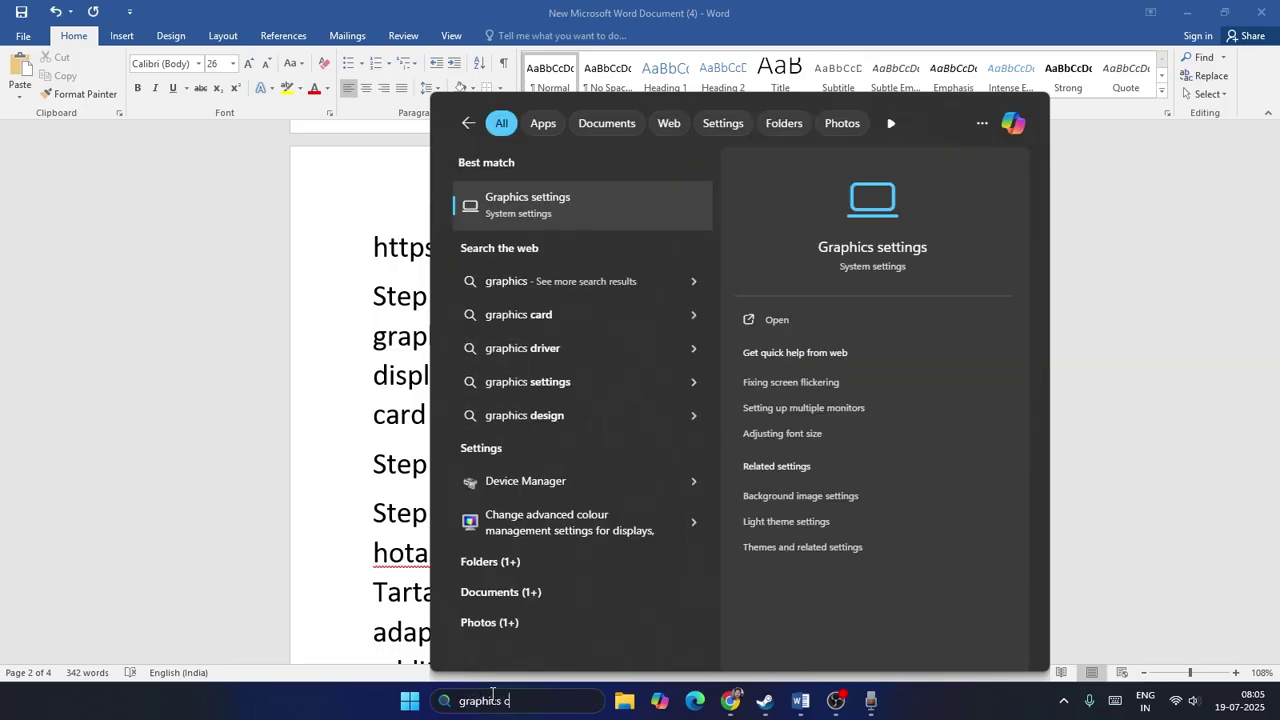
pyautogui.press('BackSpace')
pyautogui.press('BackSpace')
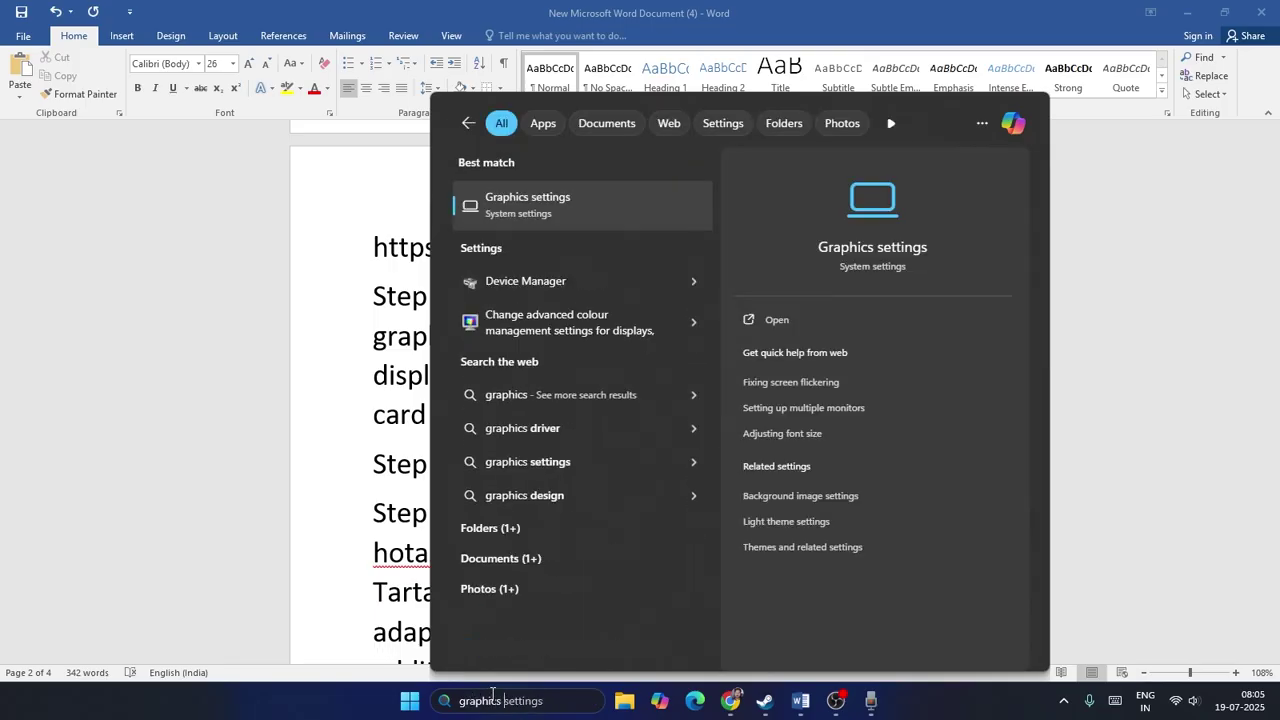
pyautogui.write('se')
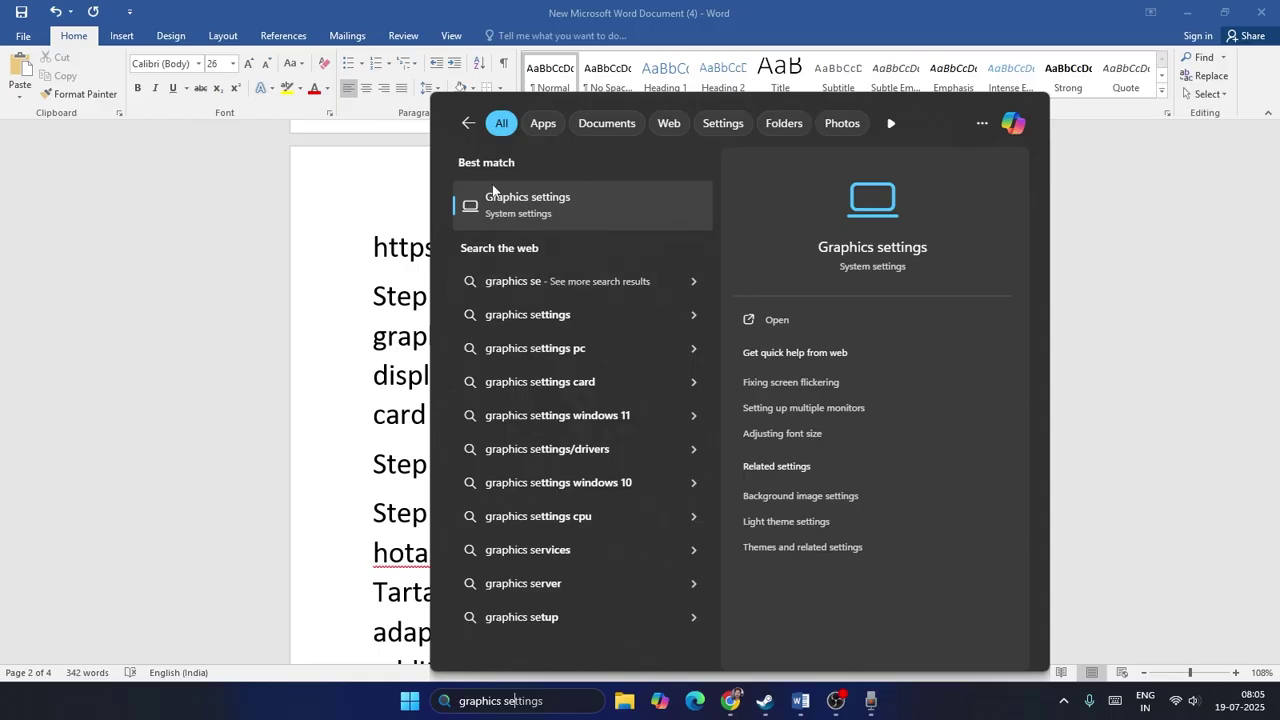
pyautogui.click(506, 224)
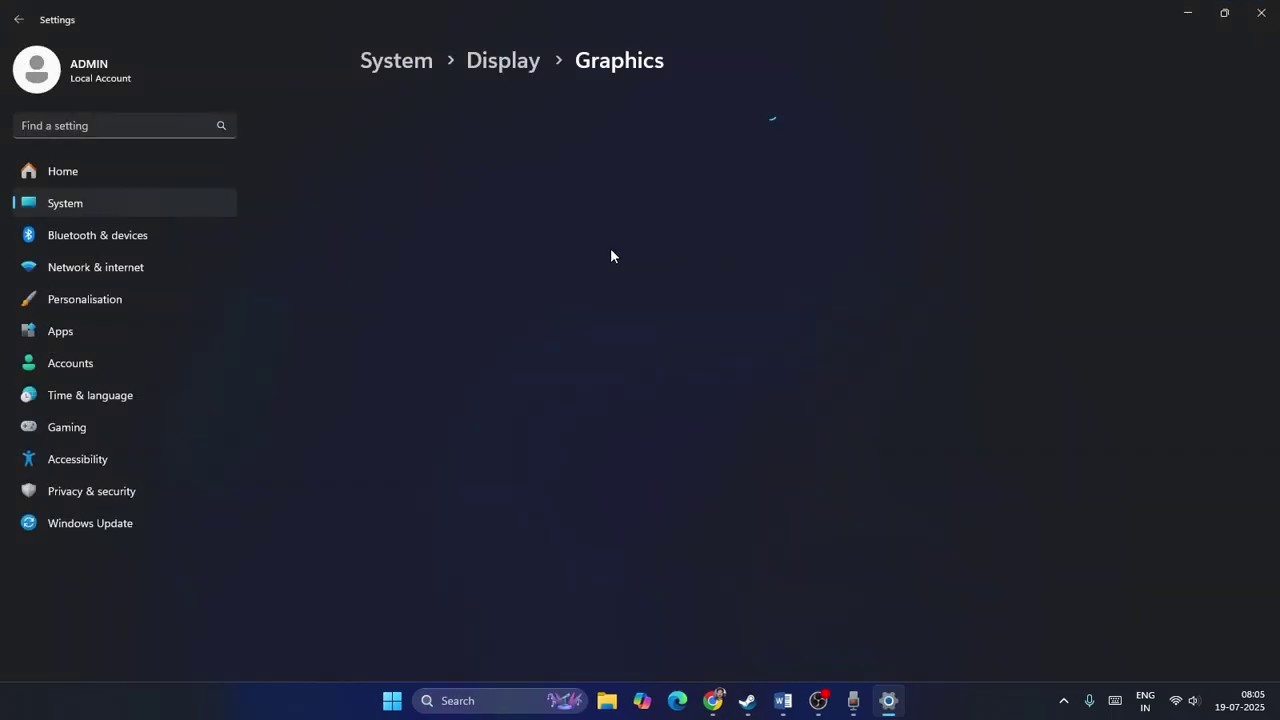
# Step: Keep ArkEGSLauncher's GPU preference on High Performance (GTX 1650 SUPER) and close Settings
pyautogui.scroll(-3, 673, 284)
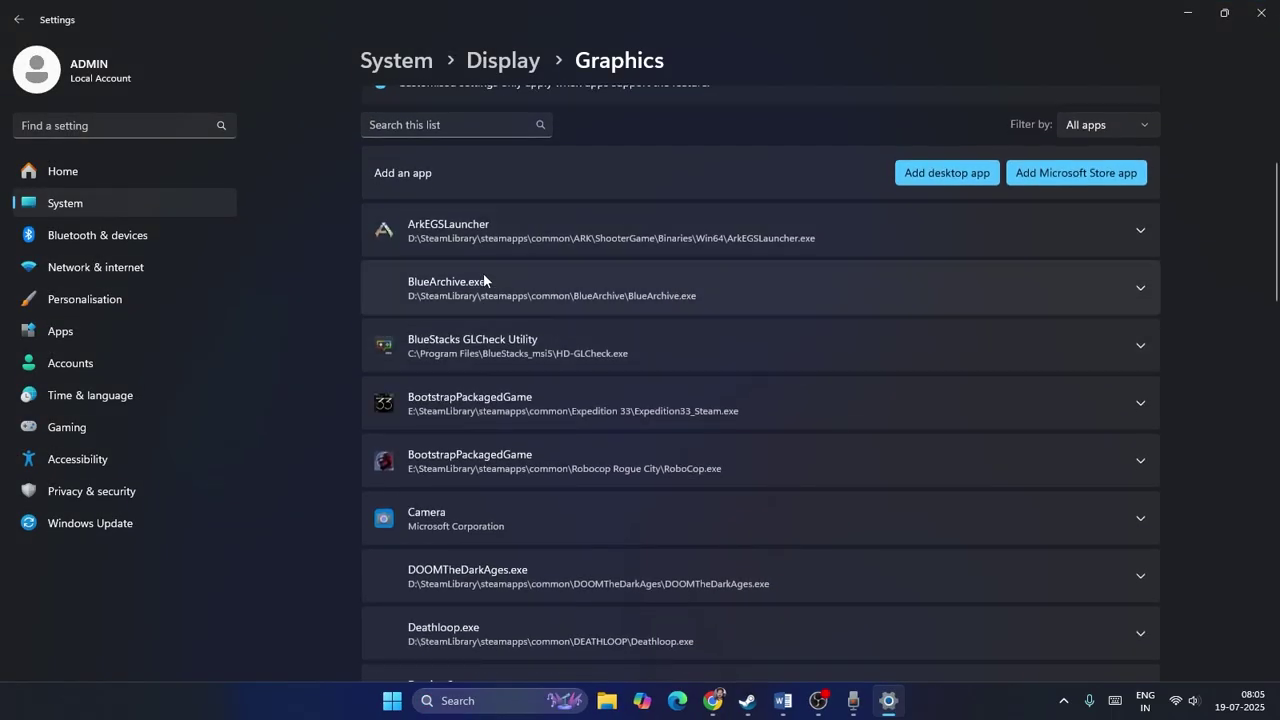
pyautogui.scroll(2, 430, 404)
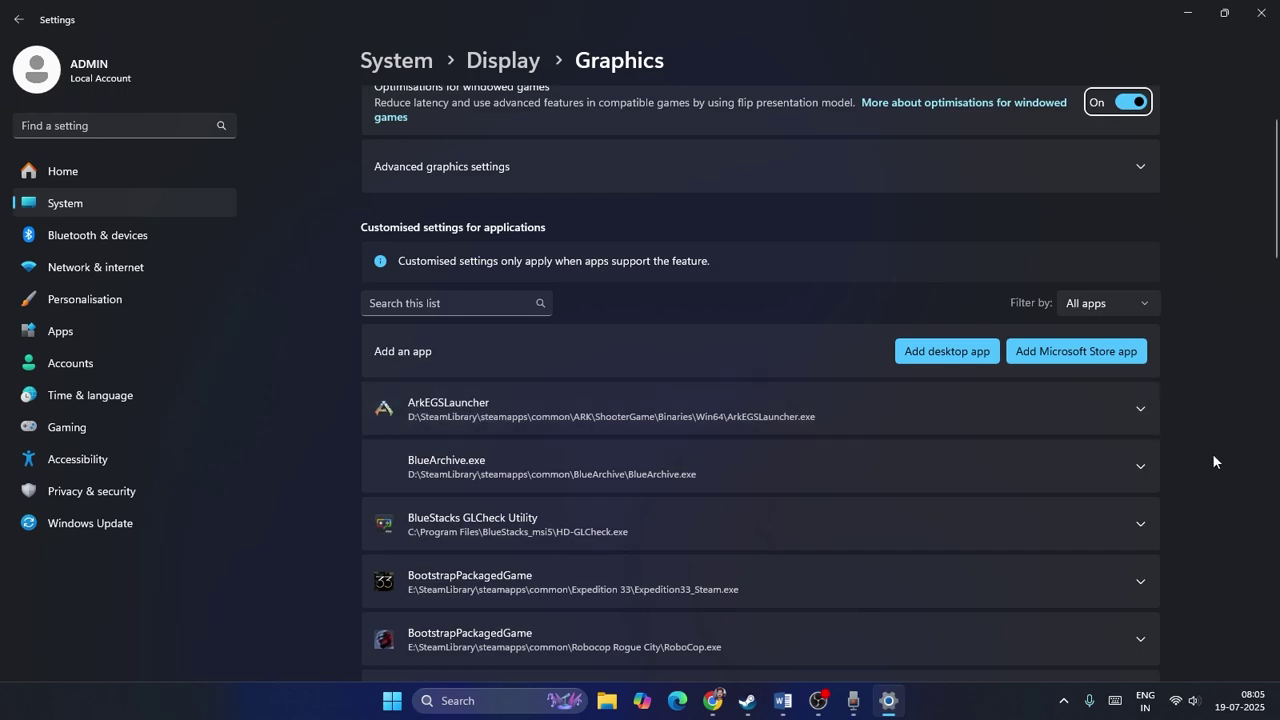
pyautogui.click(1140, 409)
pyautogui.scroll(-2, 1080, 370)
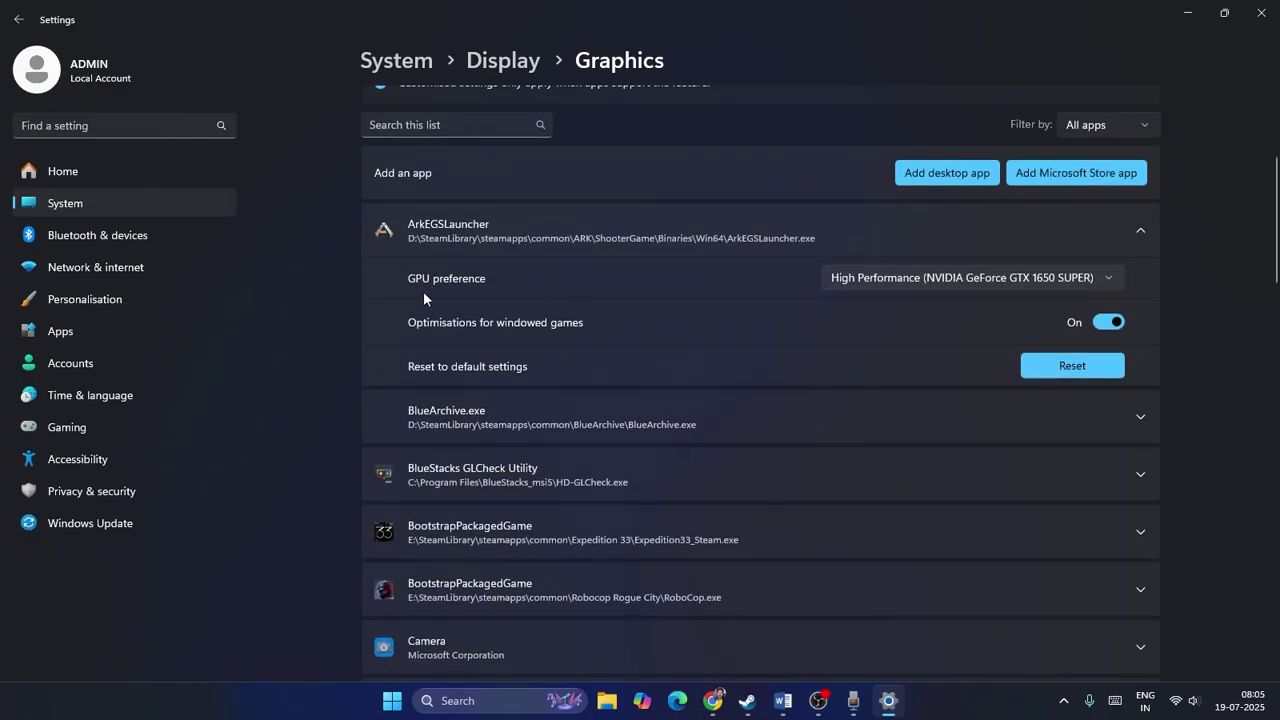
pyautogui.click(1100, 322)
pyautogui.click(1100, 322)
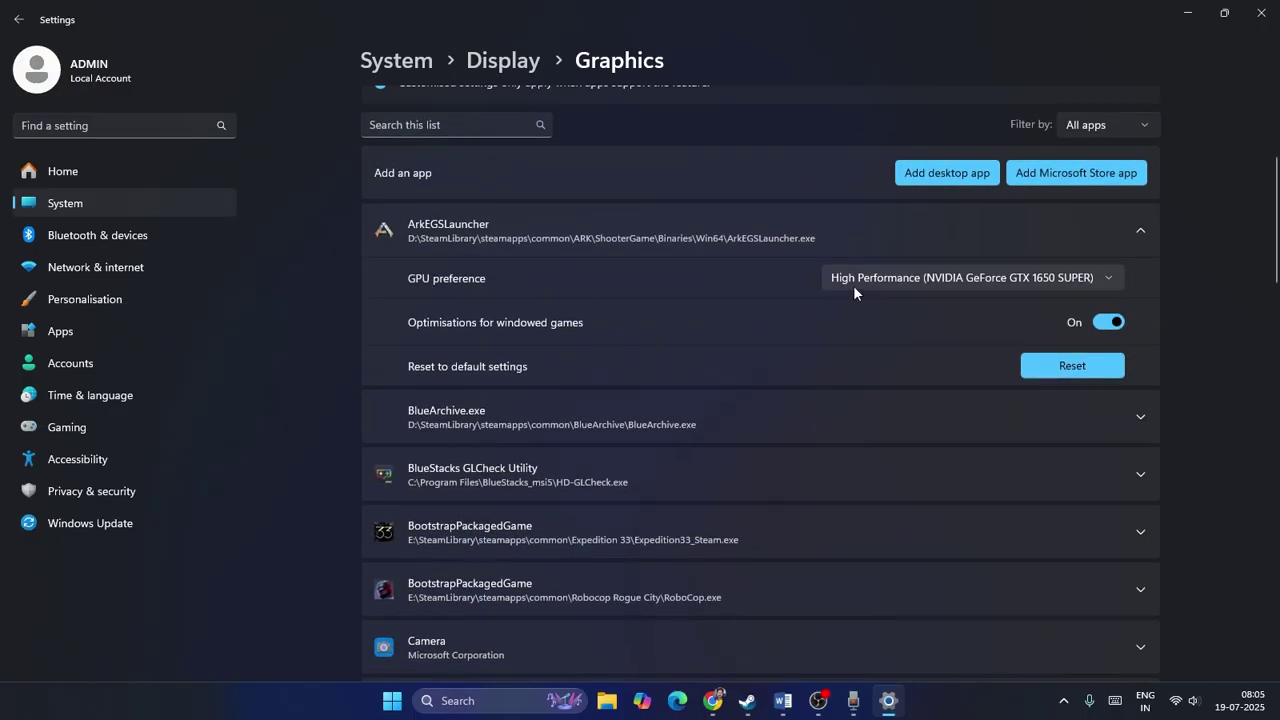
pyautogui.click(1110, 282)
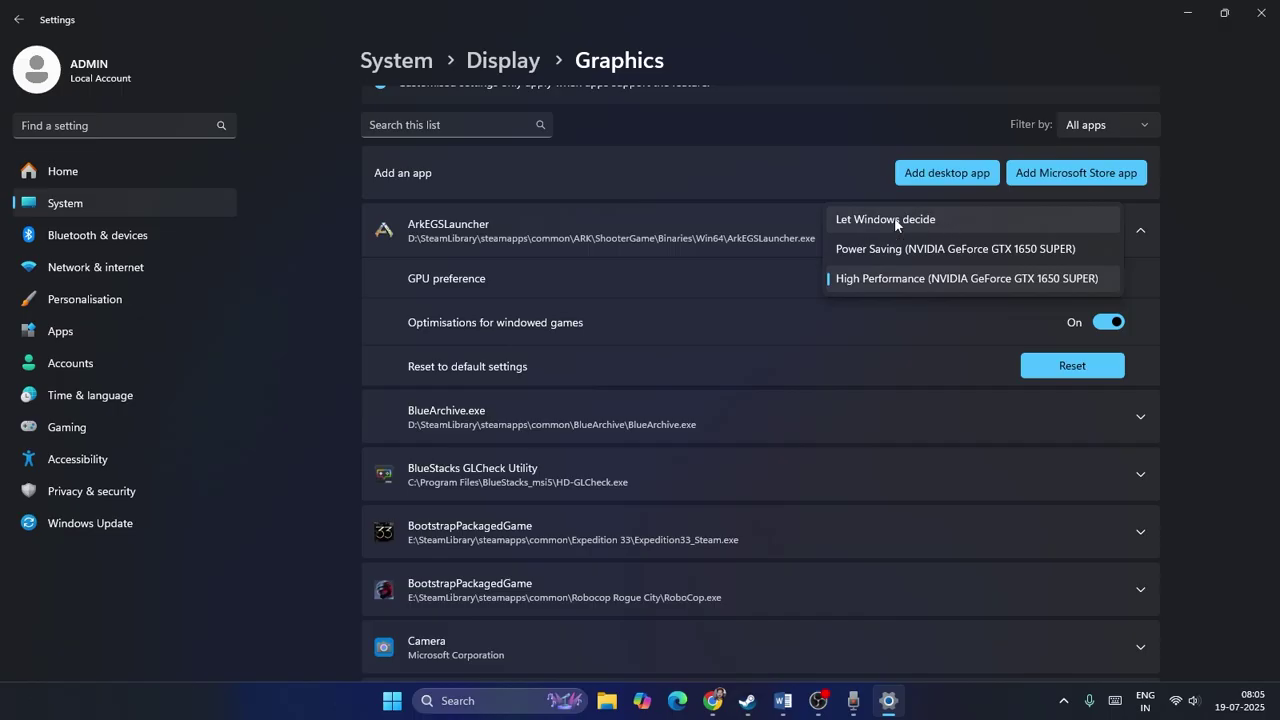
pyautogui.click(1066, 285)
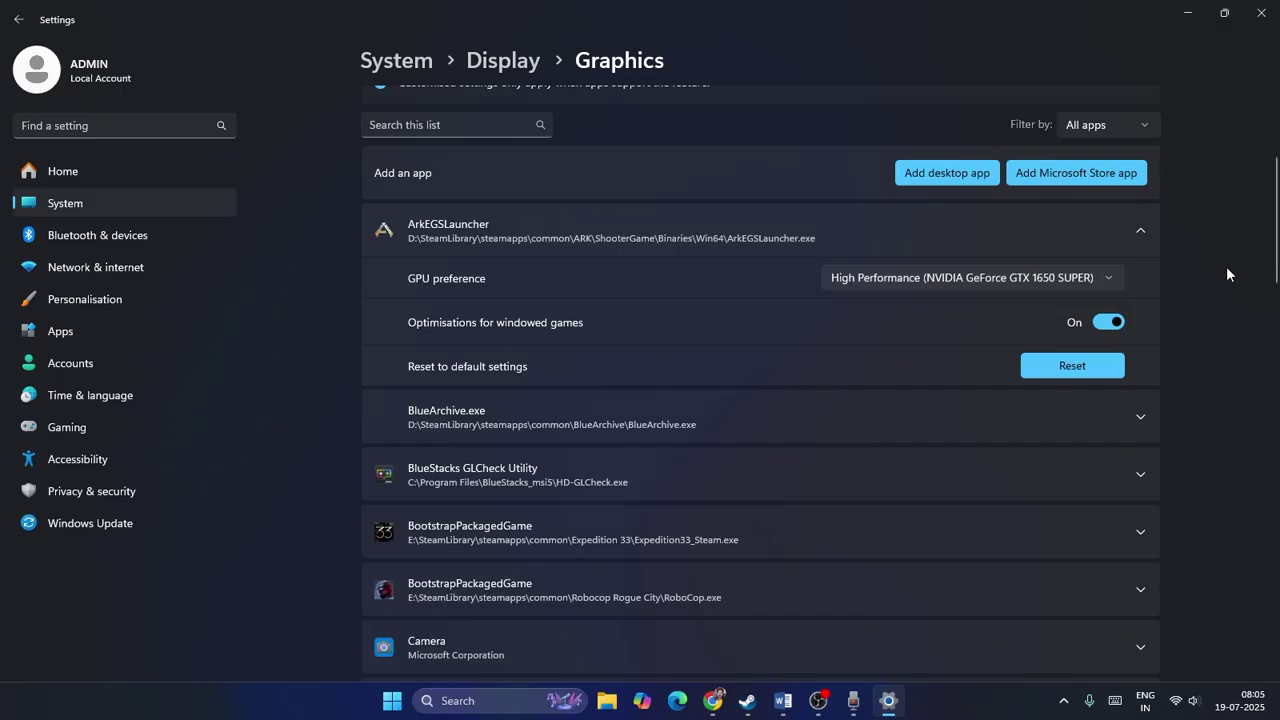
pyautogui.click(1261, 13)
pyautogui.scroll(-2, 750, 222)
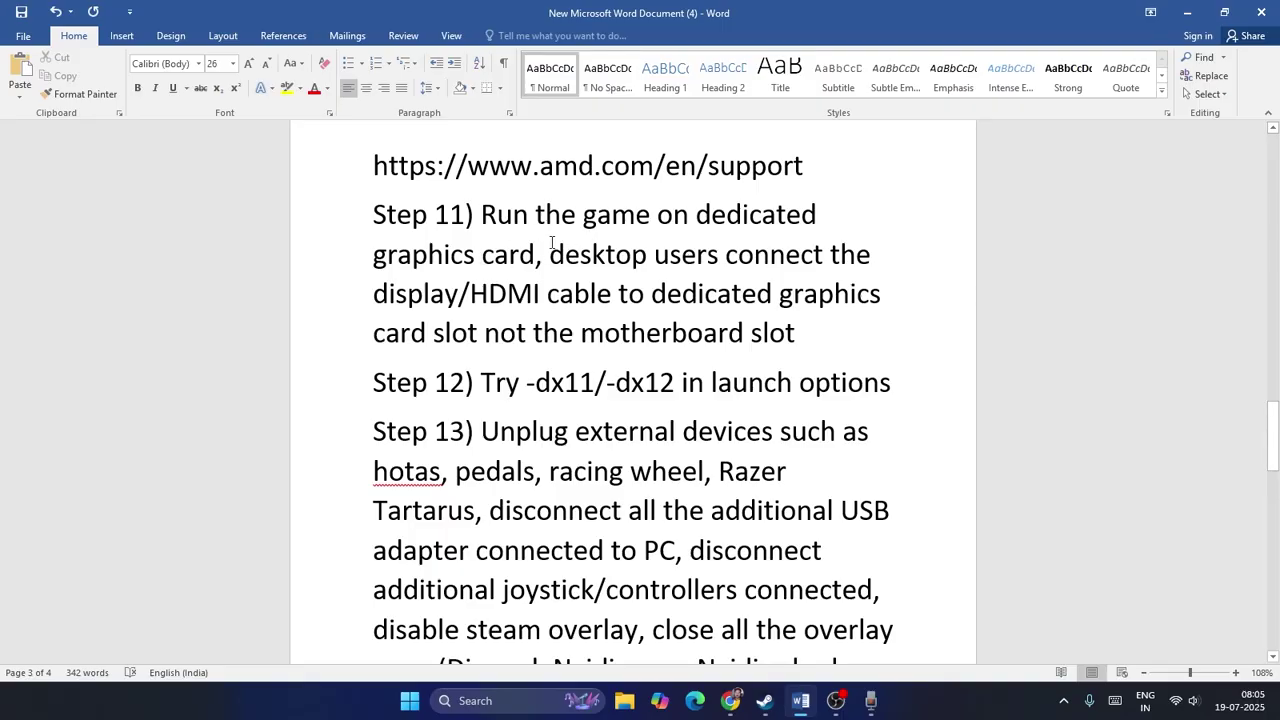
# Step: Highlight the HDMI cable advice in Step 11 and the -dx11/-dx12 text in Step 12
pyautogui.moveTo(551, 243); pyautogui.dragTo(800, 336)
pyautogui.click(896, 354)
pyautogui.scroll(-2, 896, 354)
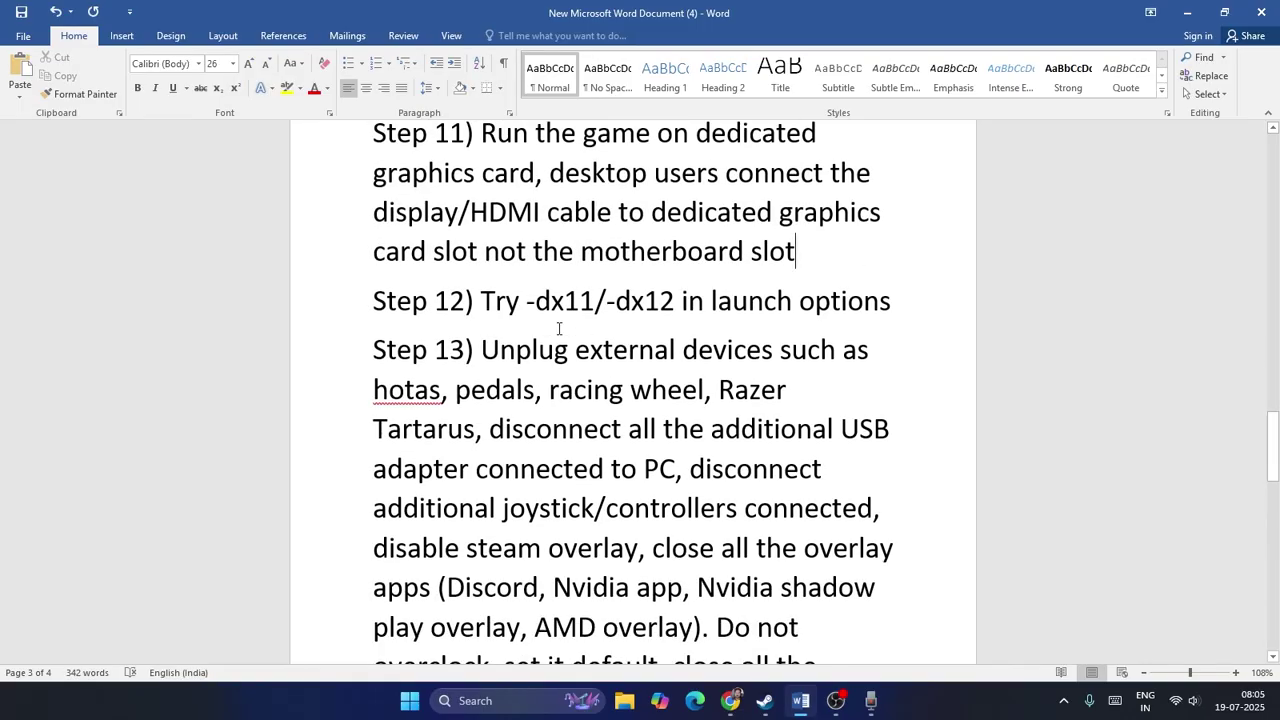
pyautogui.moveTo(527, 301); pyautogui.dragTo(680, 302)
# Step: Replace ARK: Survival Evolved's existing -dx12 launch option with -dx11 in Steam Properties
pyautogui.click(765, 700)
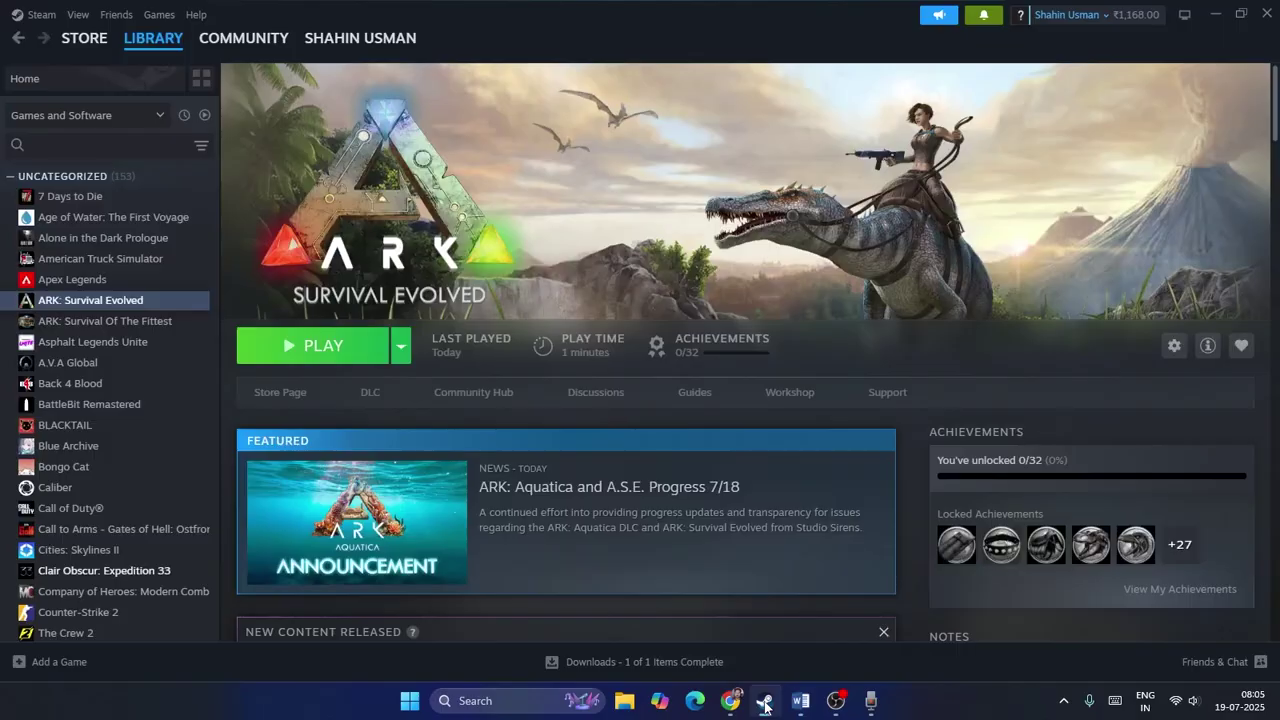
pyautogui.rightClick(104, 310)
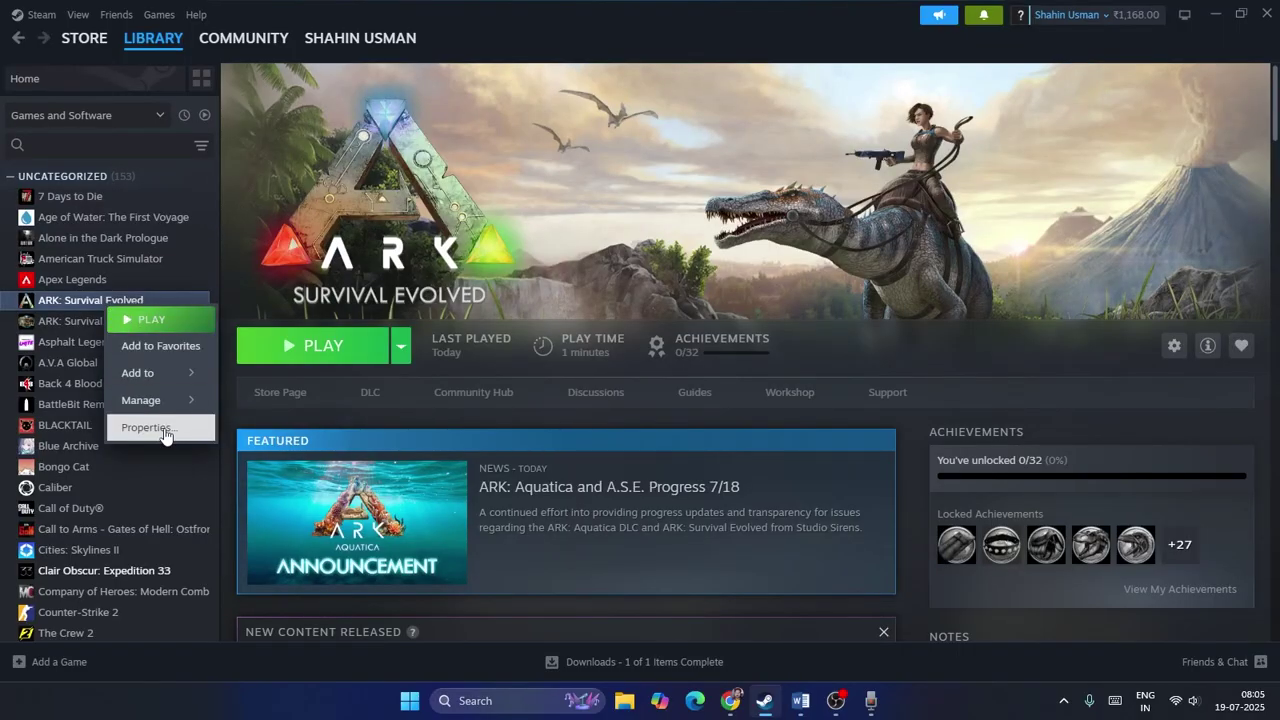
pyautogui.click(160, 428)
pyautogui.moveTo(541, 481); pyautogui.dragTo(408, 480)
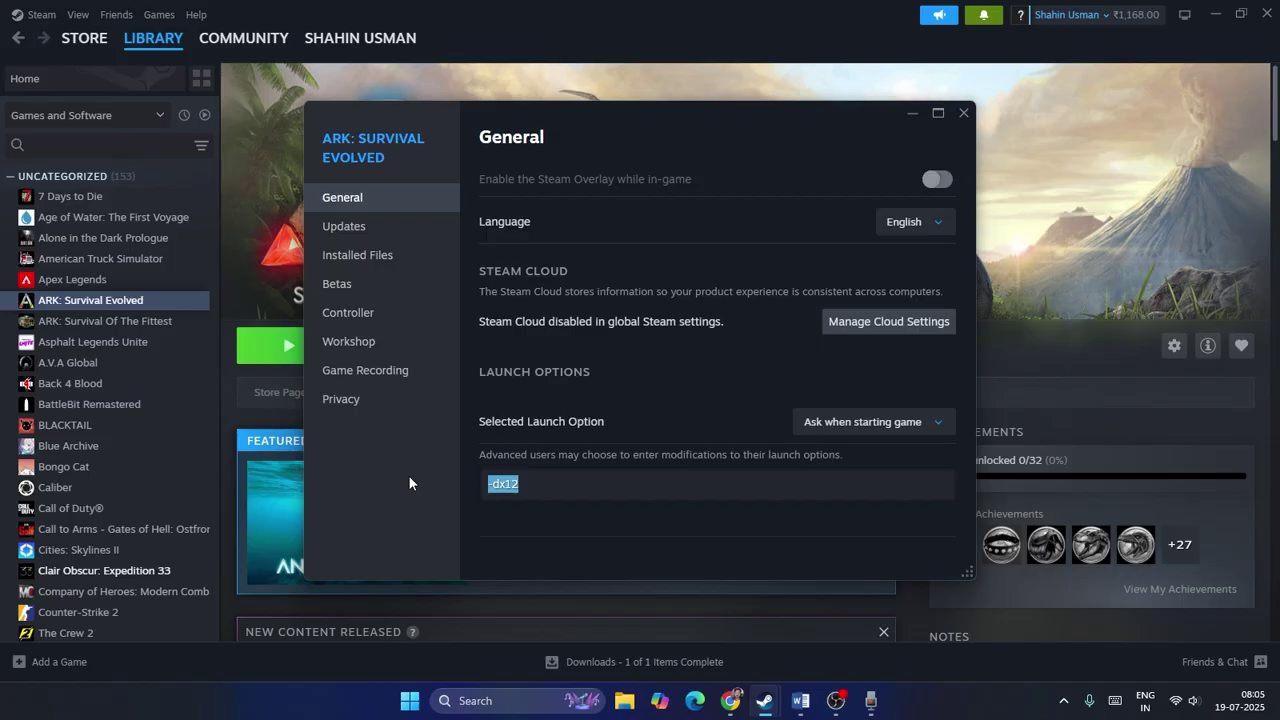
pyautogui.press('BackSpace')
pyautogui.write('-dx11')
pyautogui.click(964, 113)
# Step: Read through the start of Step 13 in the Word guide
pyautogui.click(731, 700)
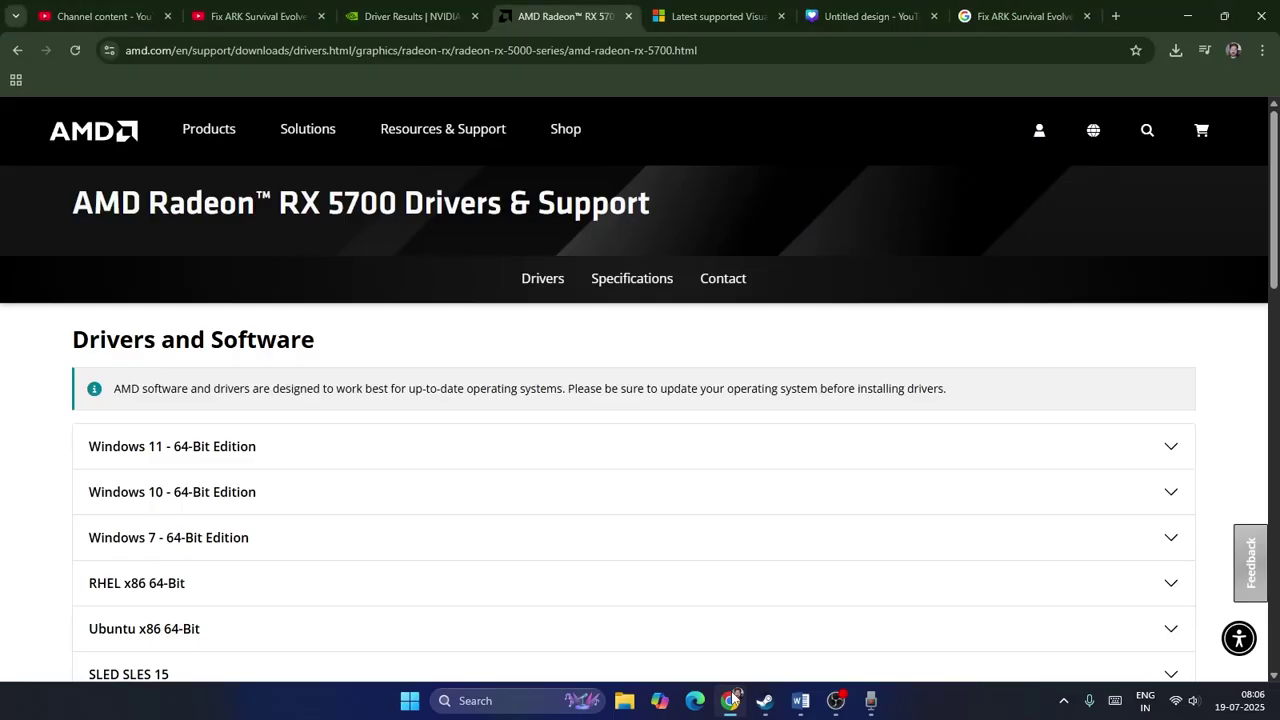
pyautogui.click(800, 700)
pyautogui.keyDown('ctrl'); pyautogui.scroll(-2, 728, 335); pyautogui.keyUp('ctrl')
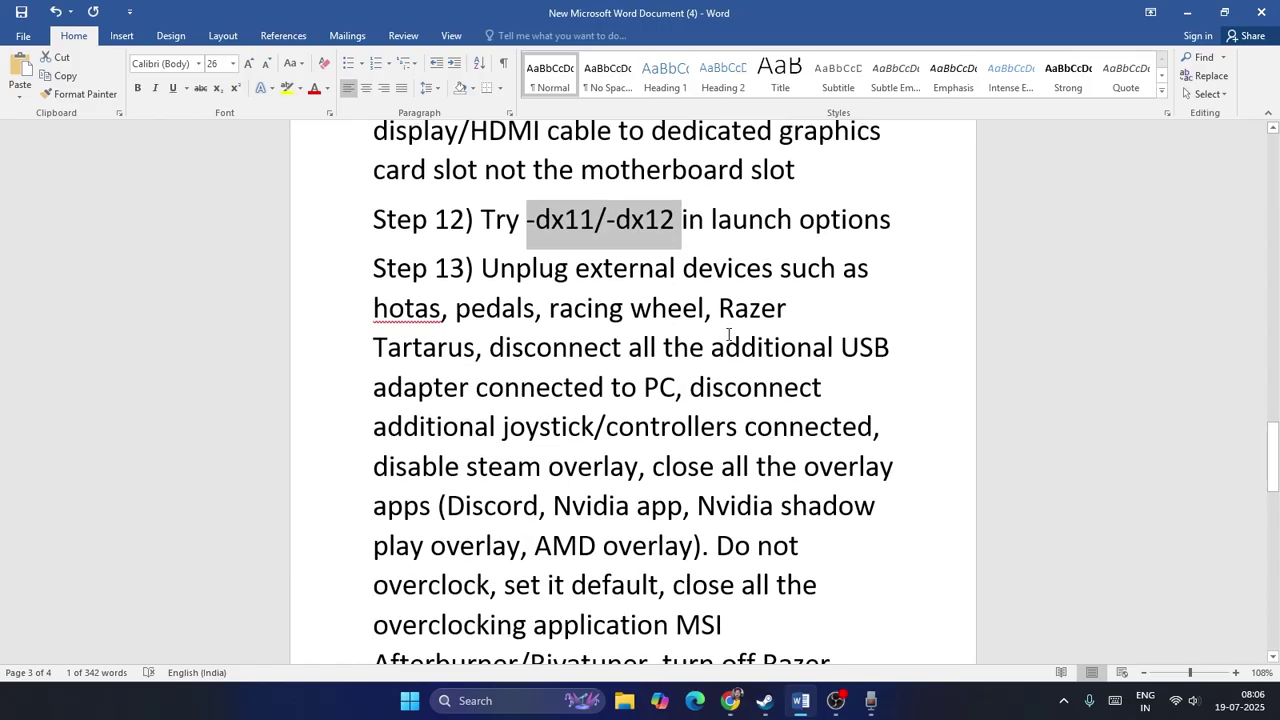
pyautogui.scroll(-1, 728, 335)
pyautogui.moveTo(480, 228); pyautogui.dragTo(683, 346)
pyautogui.click(912, 361)
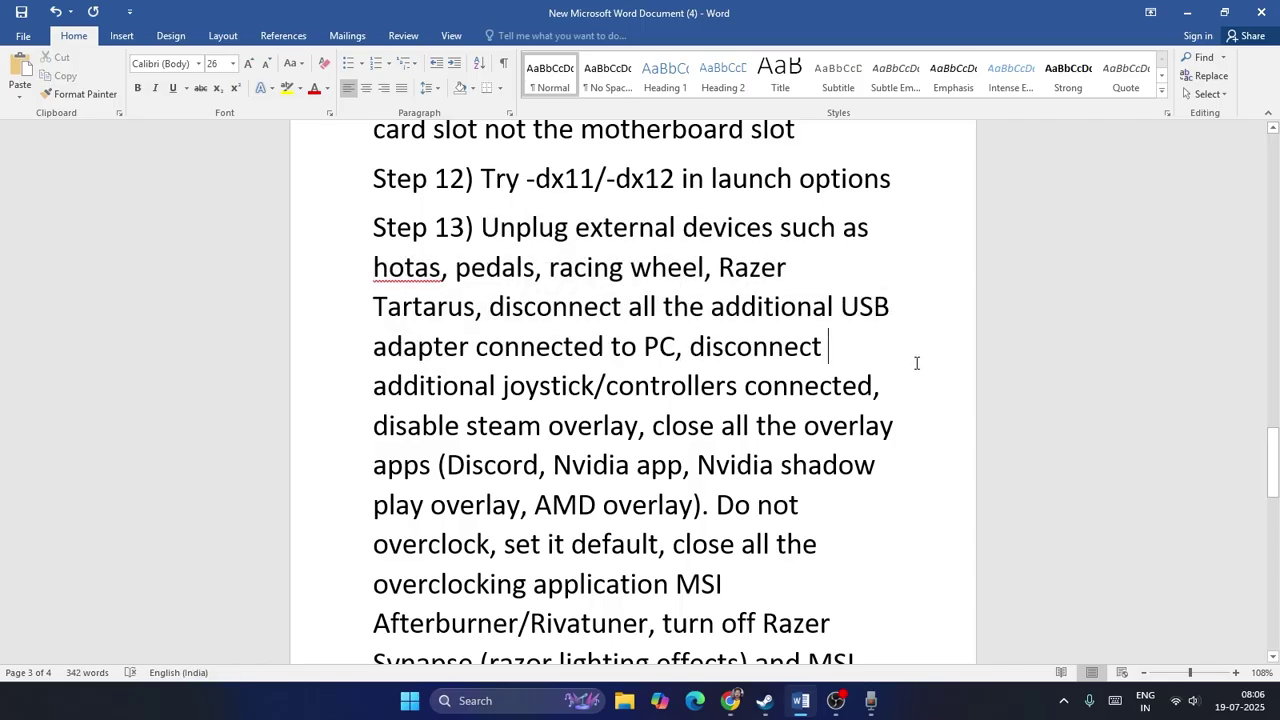
pyautogui.scroll(-1, 905, 340)
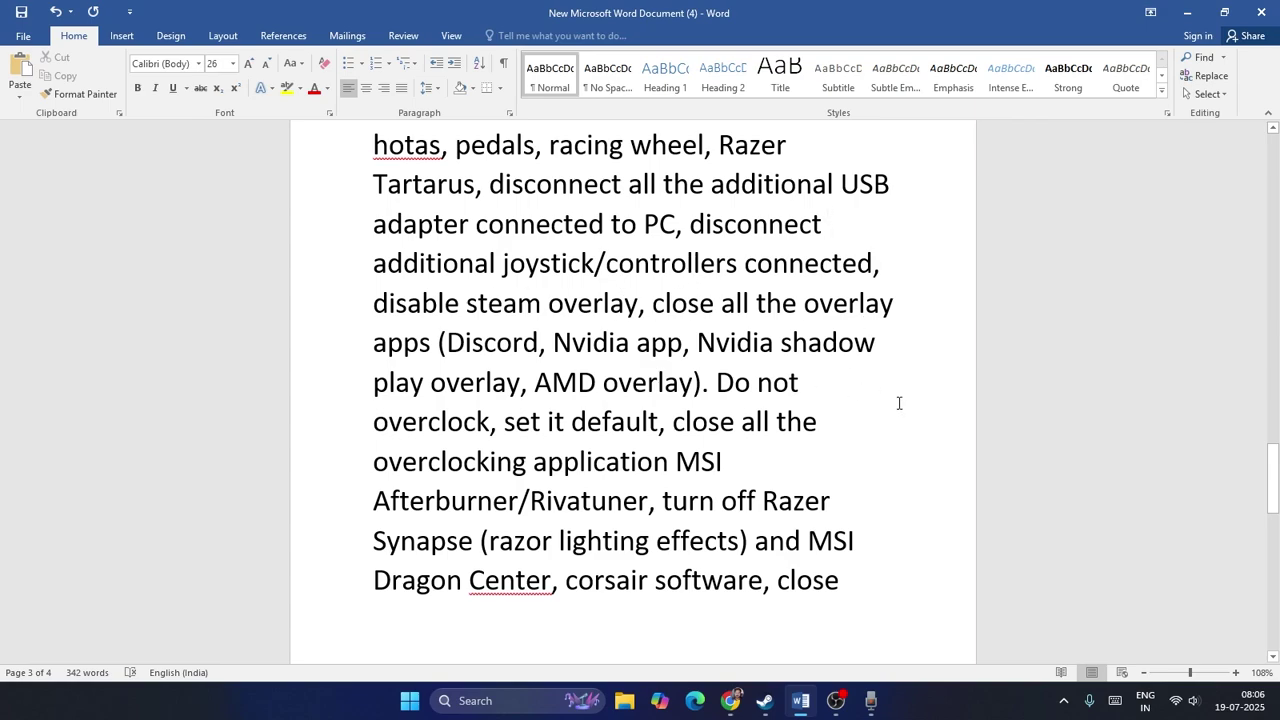
# Step: Reopen ARK's Steam Properties to check the launch options, then close them
pyautogui.click(765, 700)
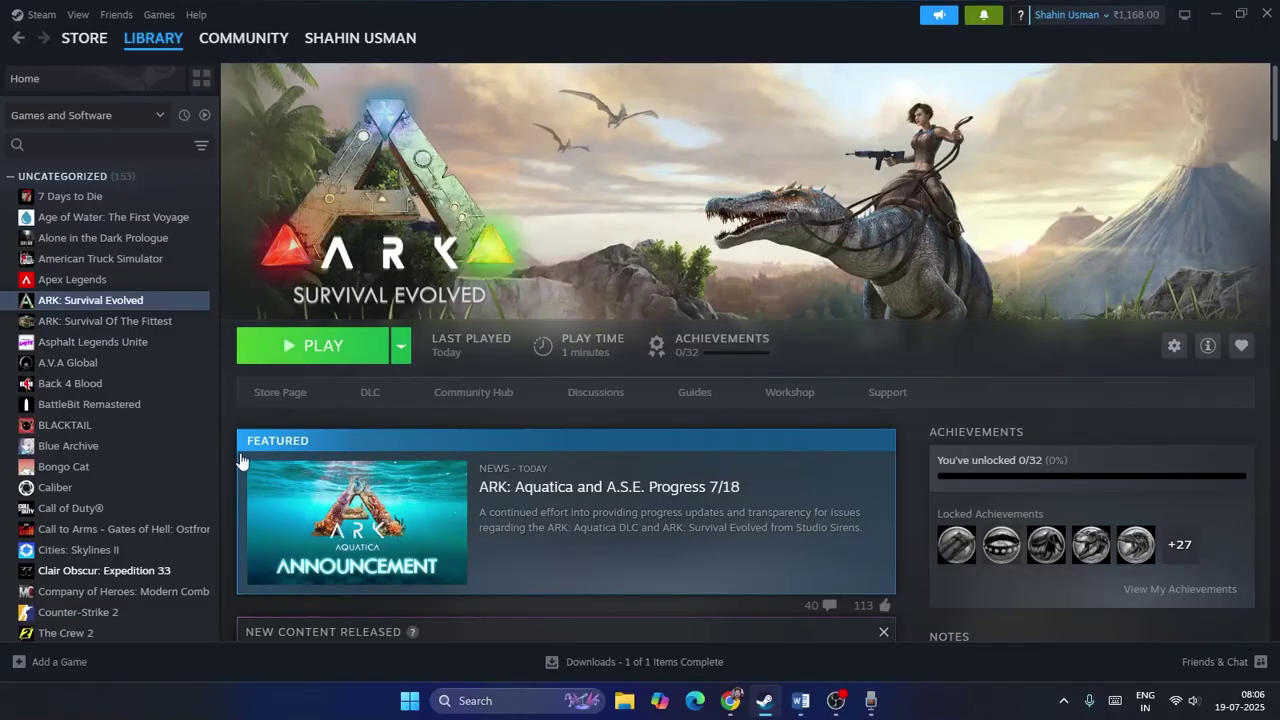
pyautogui.rightClick(36, 299)
pyautogui.click(72, 432)
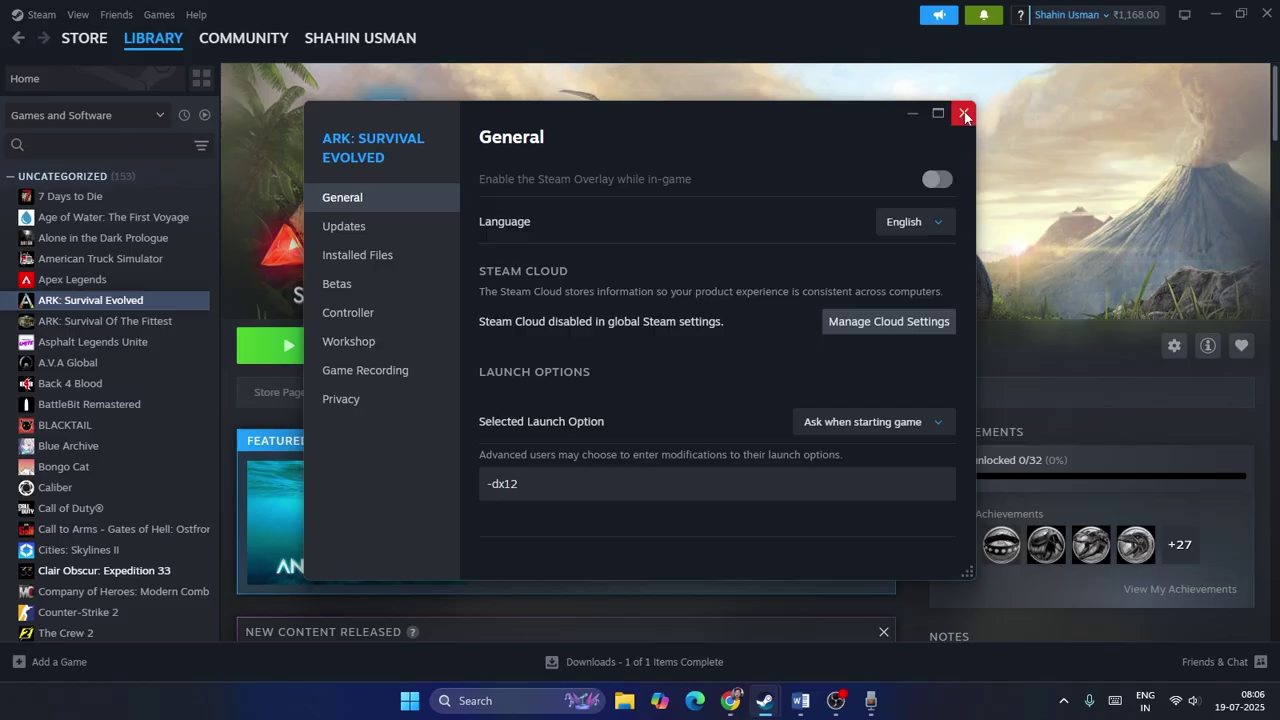
pyautogui.click(963, 114)
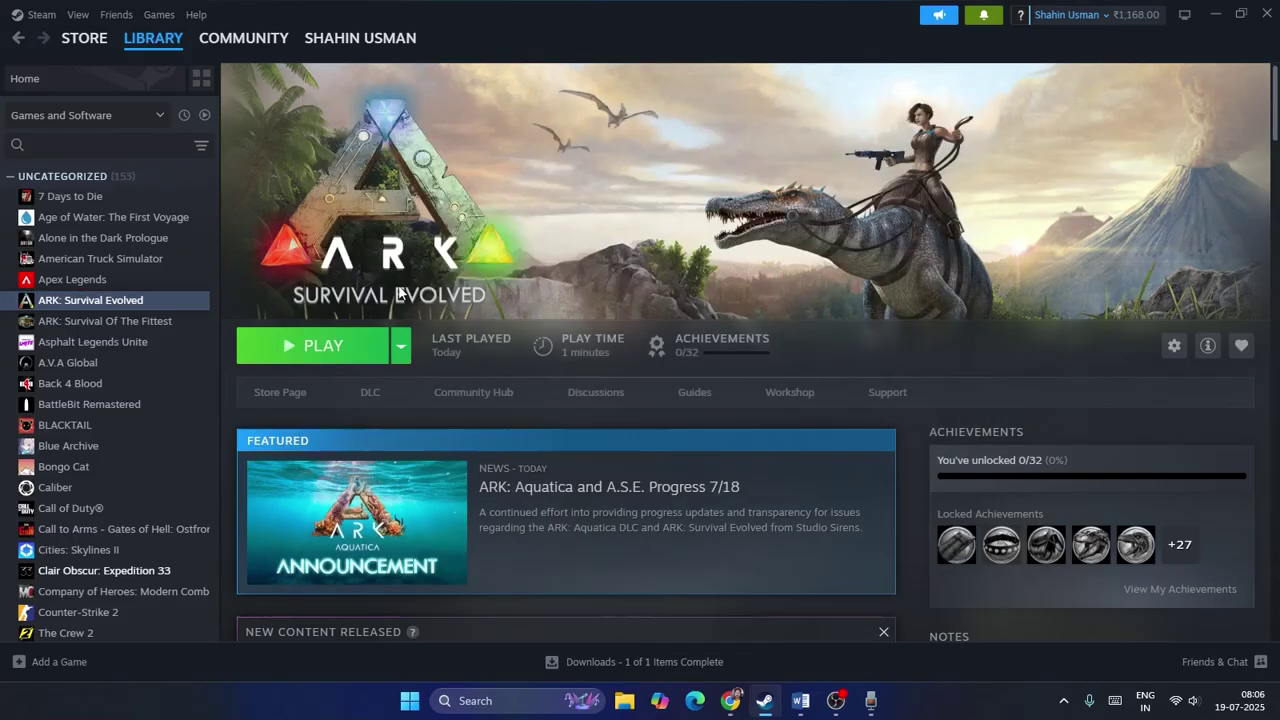
# Step: Open Task Manager via search, maximize it to review processes, then close it and return to Word
pyautogui.click(480, 698)
pyautogui.write('task ma')
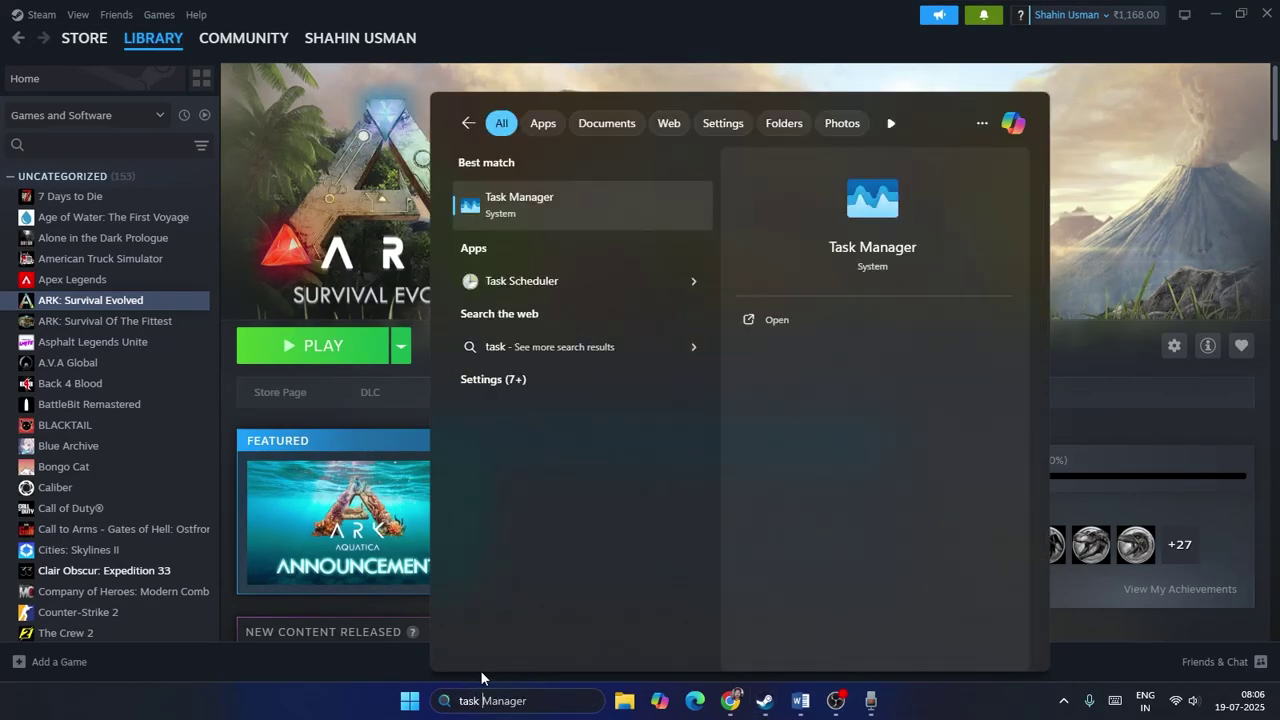
pyautogui.click(494, 190)
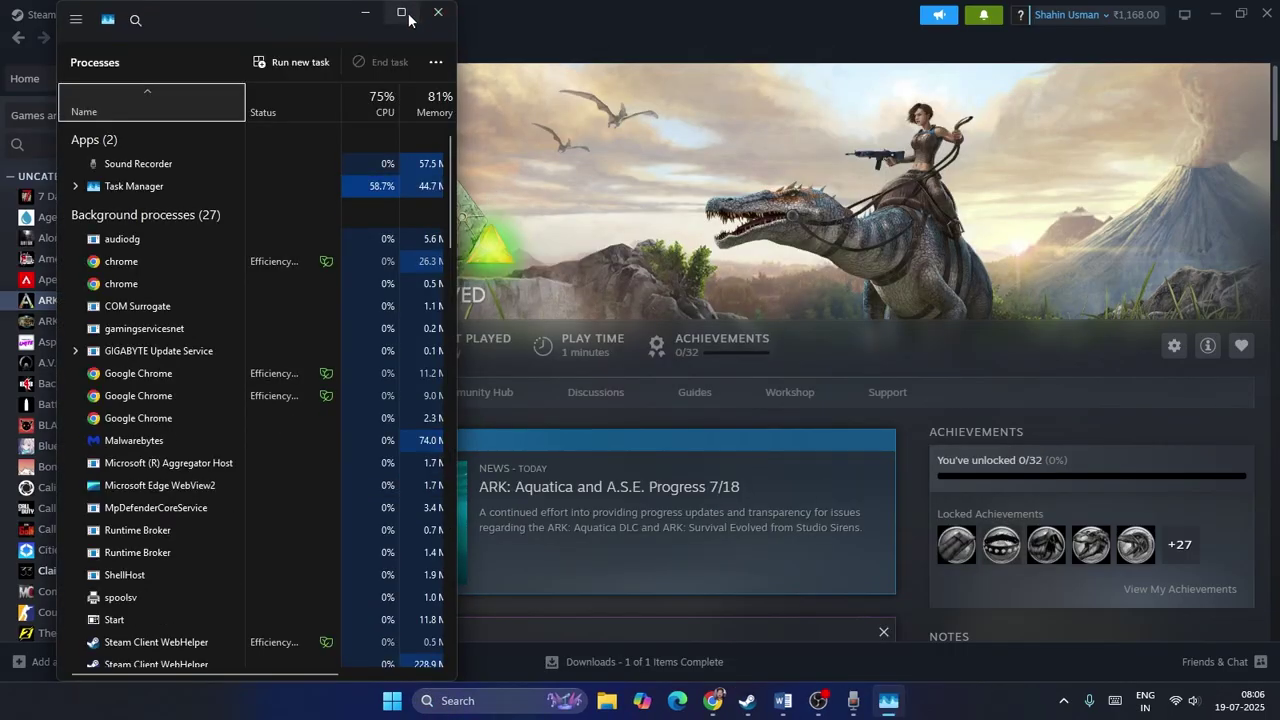
pyautogui.click(401, 12)
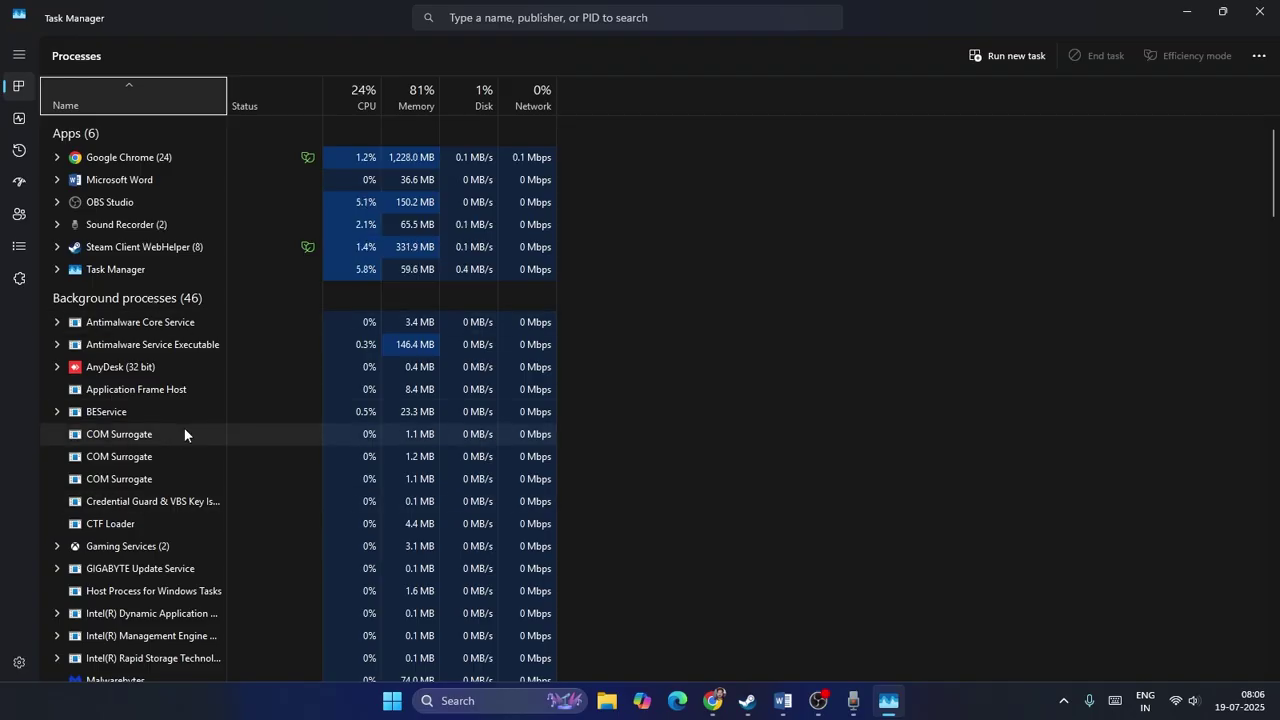
pyautogui.click(1277, 20)
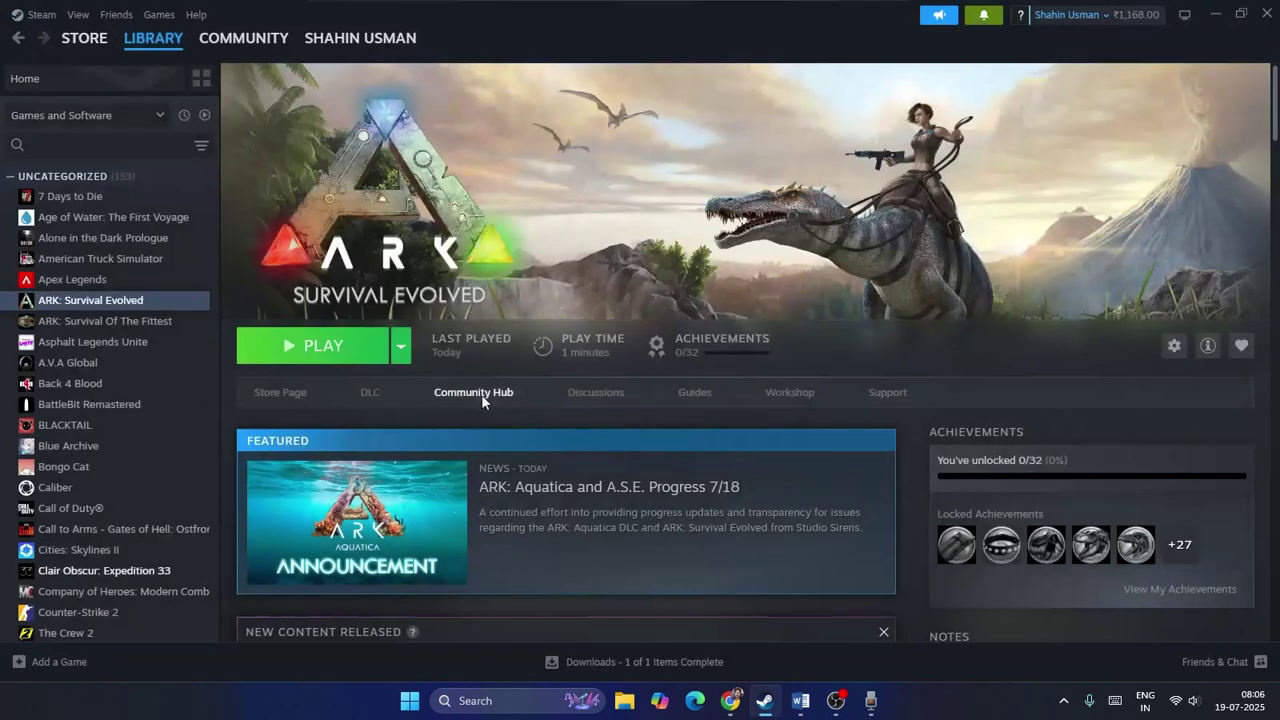
pyautogui.click(800, 704)
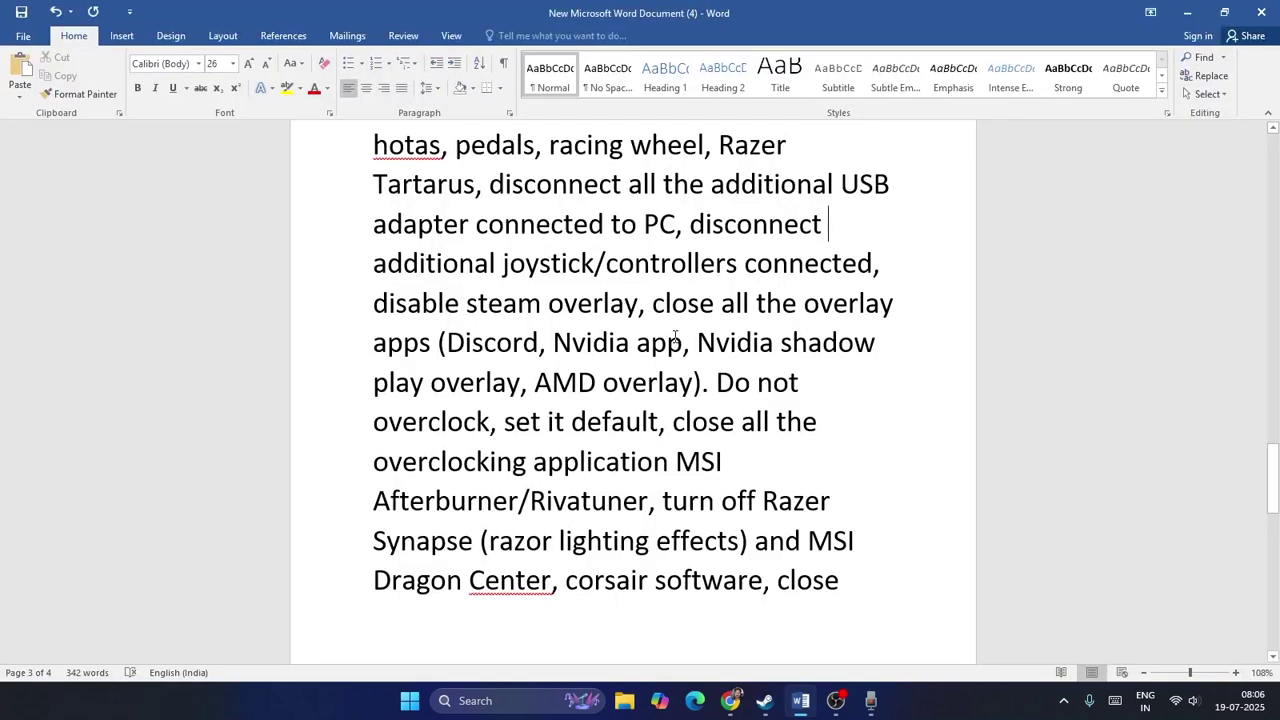
# Step: Copy ipconfig /flushdns from the notes and run it in an administrator Command Prompt
pyautogui.scroll(-5, 675, 337)
pyautogui.scroll(-2, 675, 337)
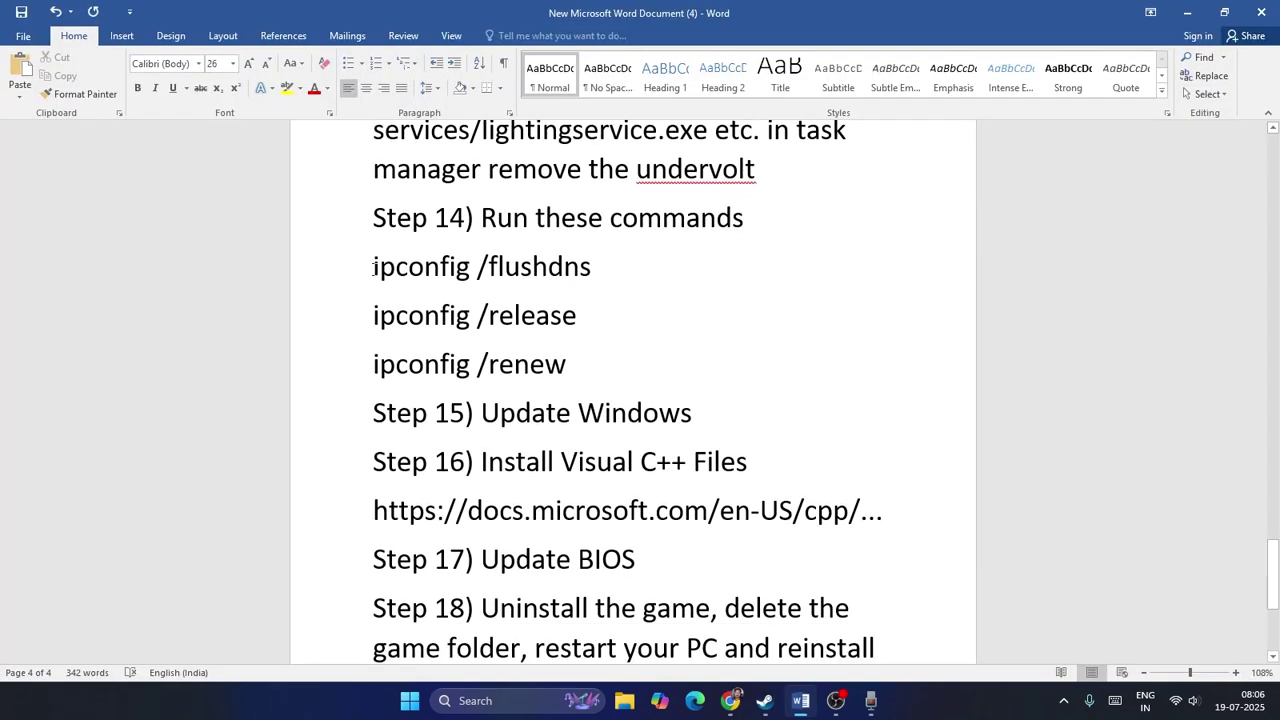
pyautogui.moveTo(381, 268); pyautogui.dragTo(600, 268)
pyautogui.rightClick(595, 269)
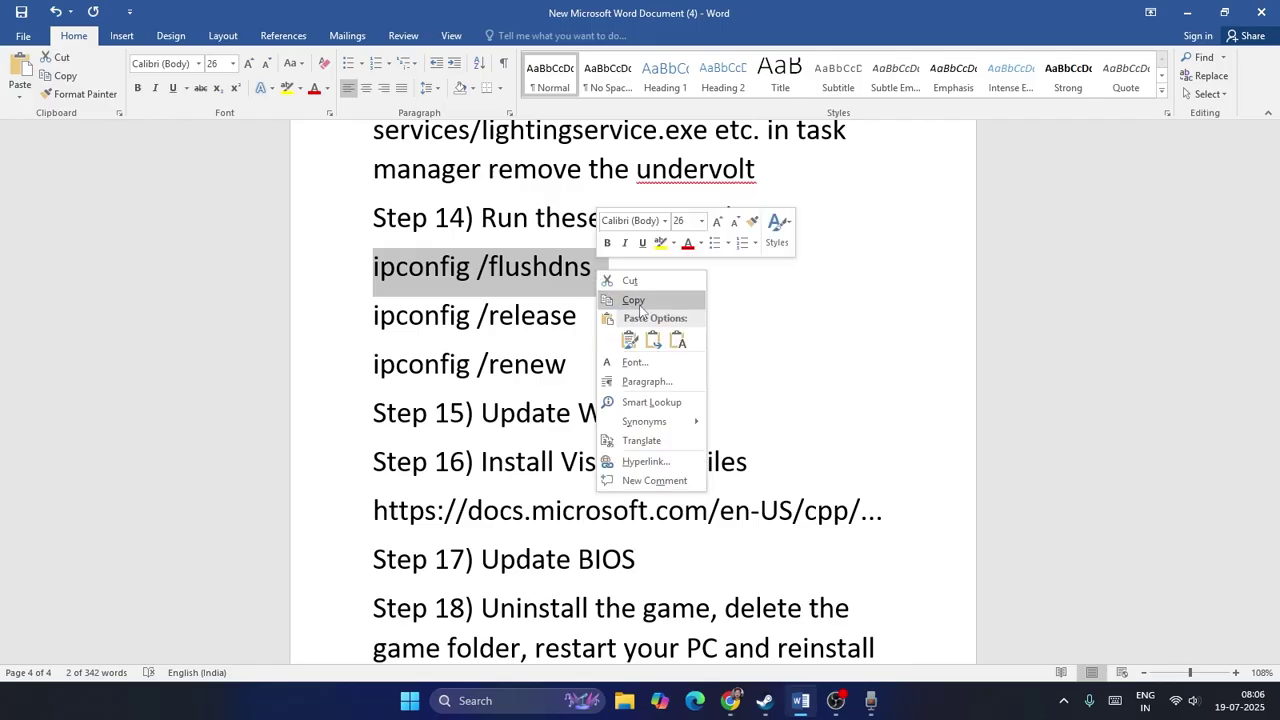
pyautogui.click(640, 298)
pyautogui.click(527, 703)
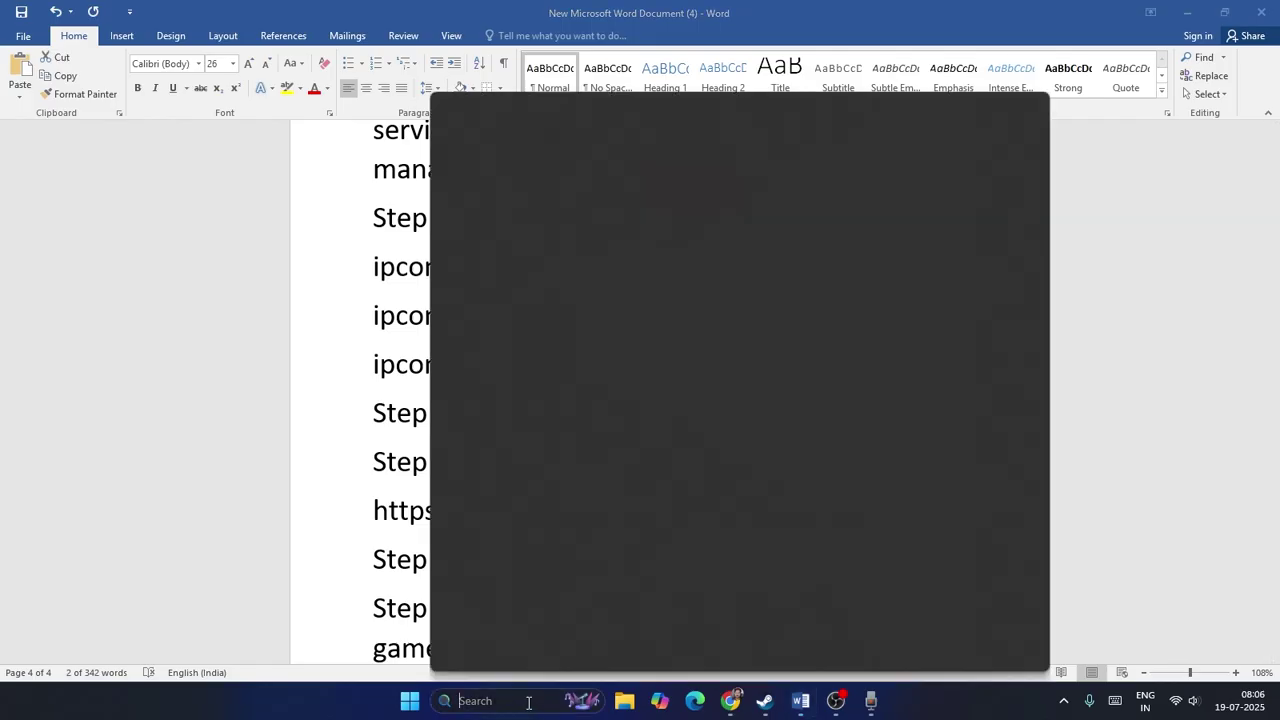
pyautogui.write('cmd')
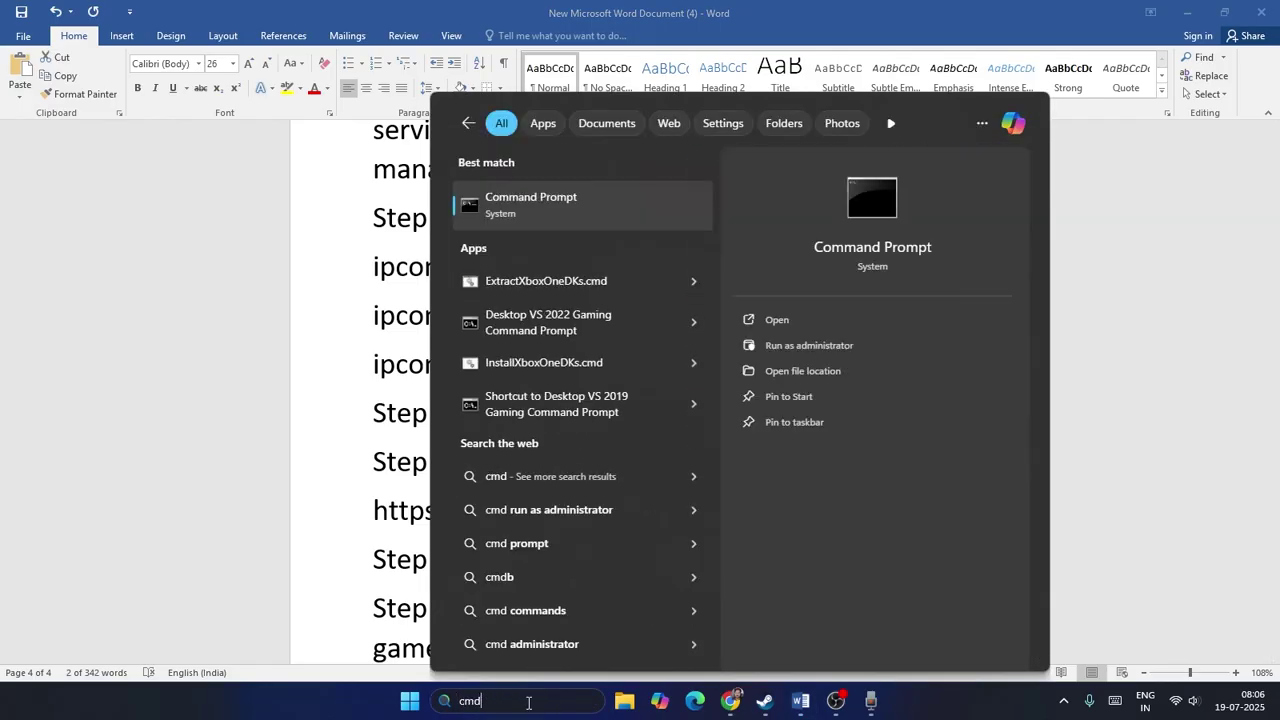
pyautogui.click(785, 346)
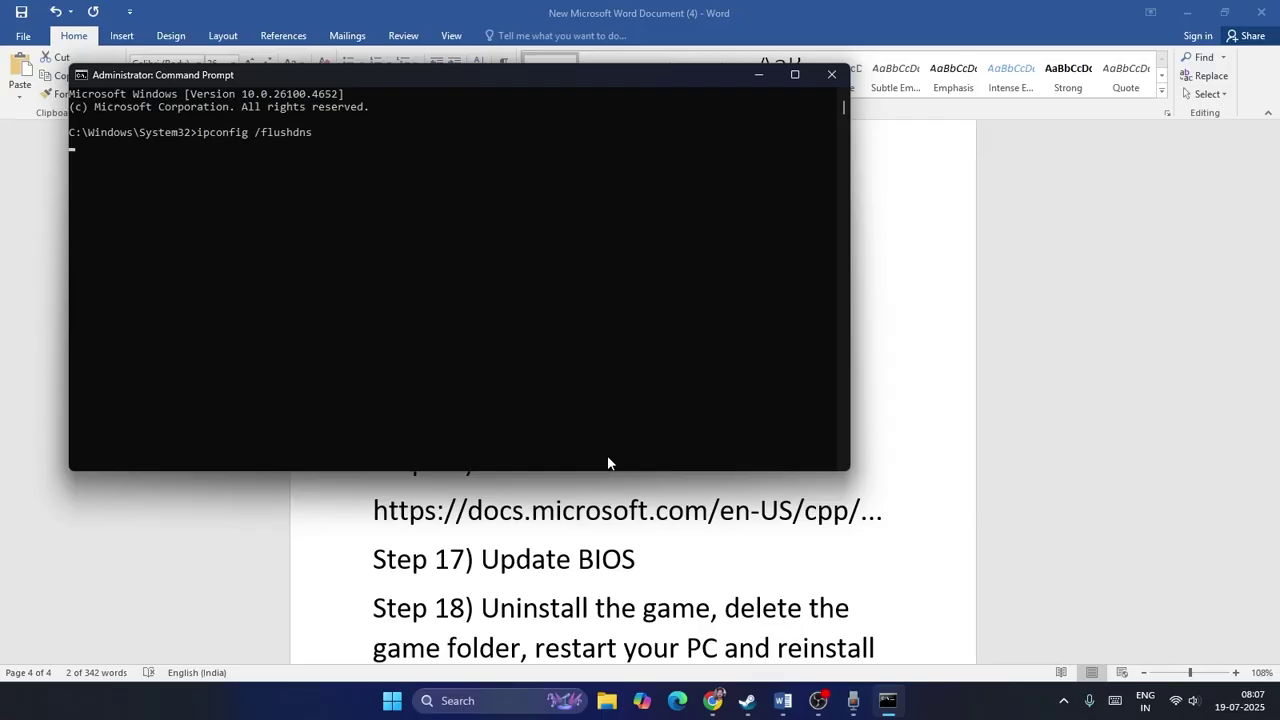
pyautogui.press('Return')
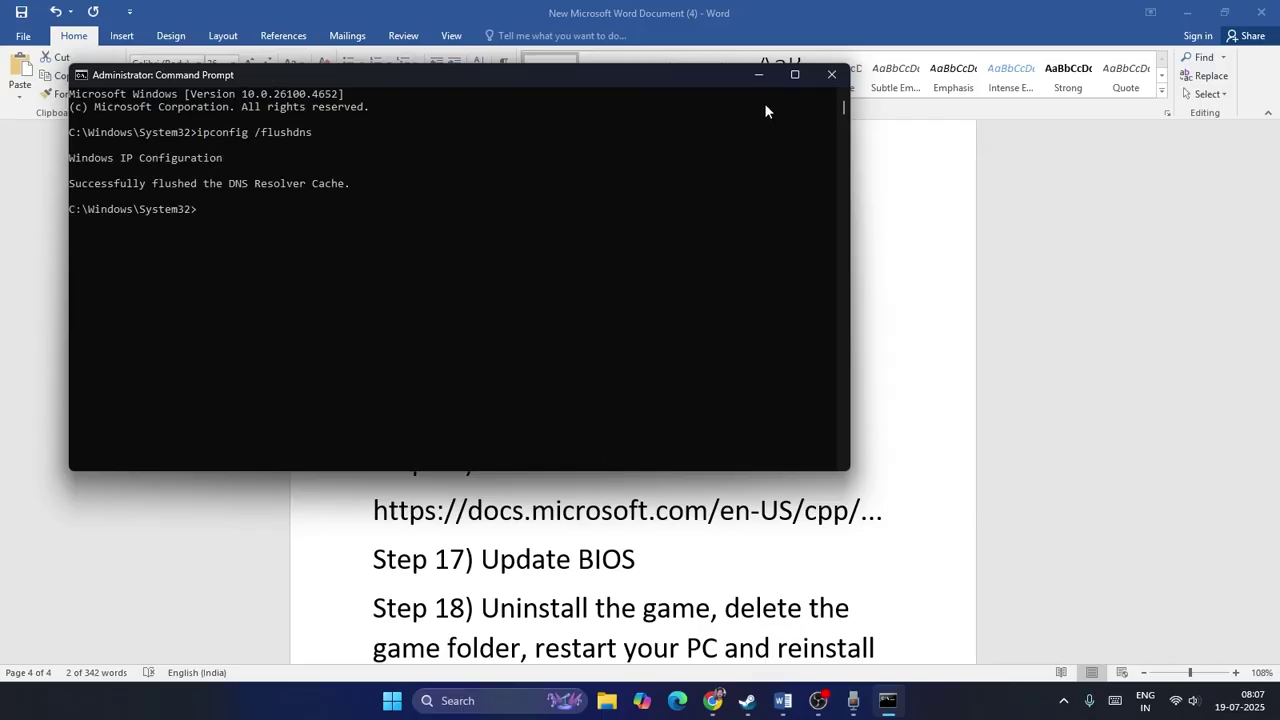
# Step: Copy ipconfig /release from the notes and run it in the console
pyautogui.click(757, 74)
pyautogui.tripleClick(521, 314)
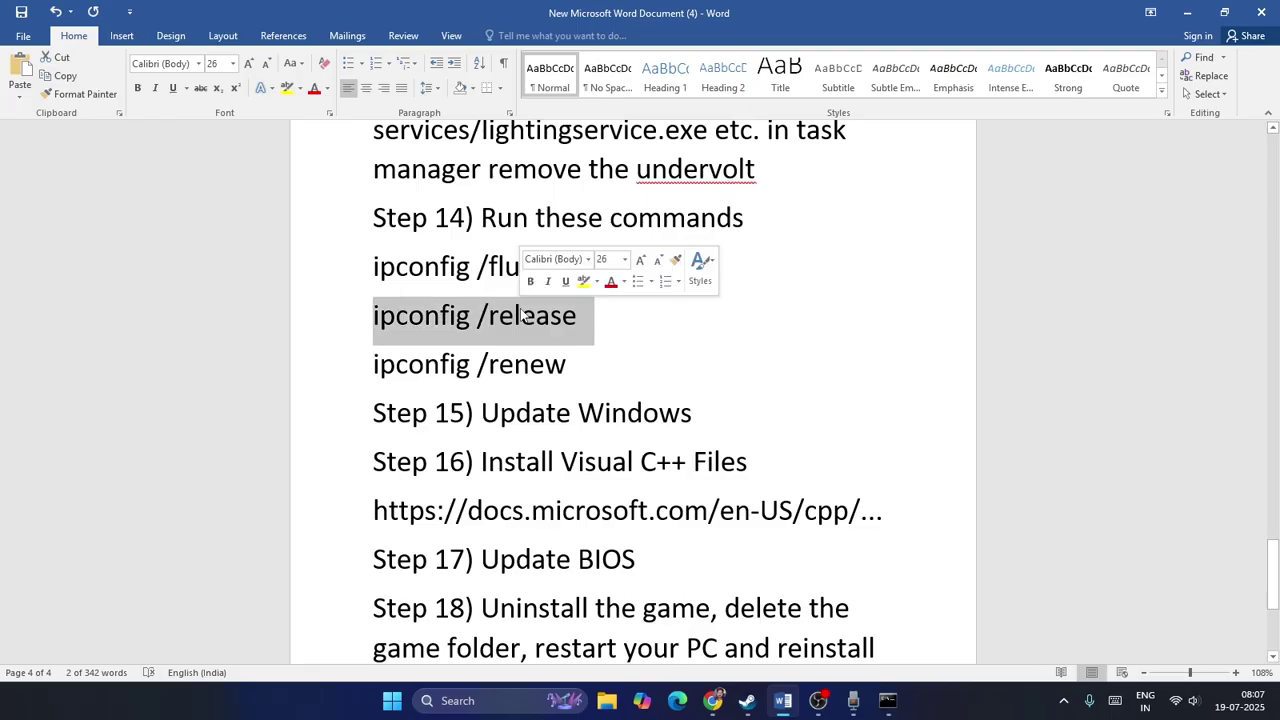
pyautogui.rightClick(521, 314)
pyautogui.click(548, 338)
pyautogui.click(887, 700)
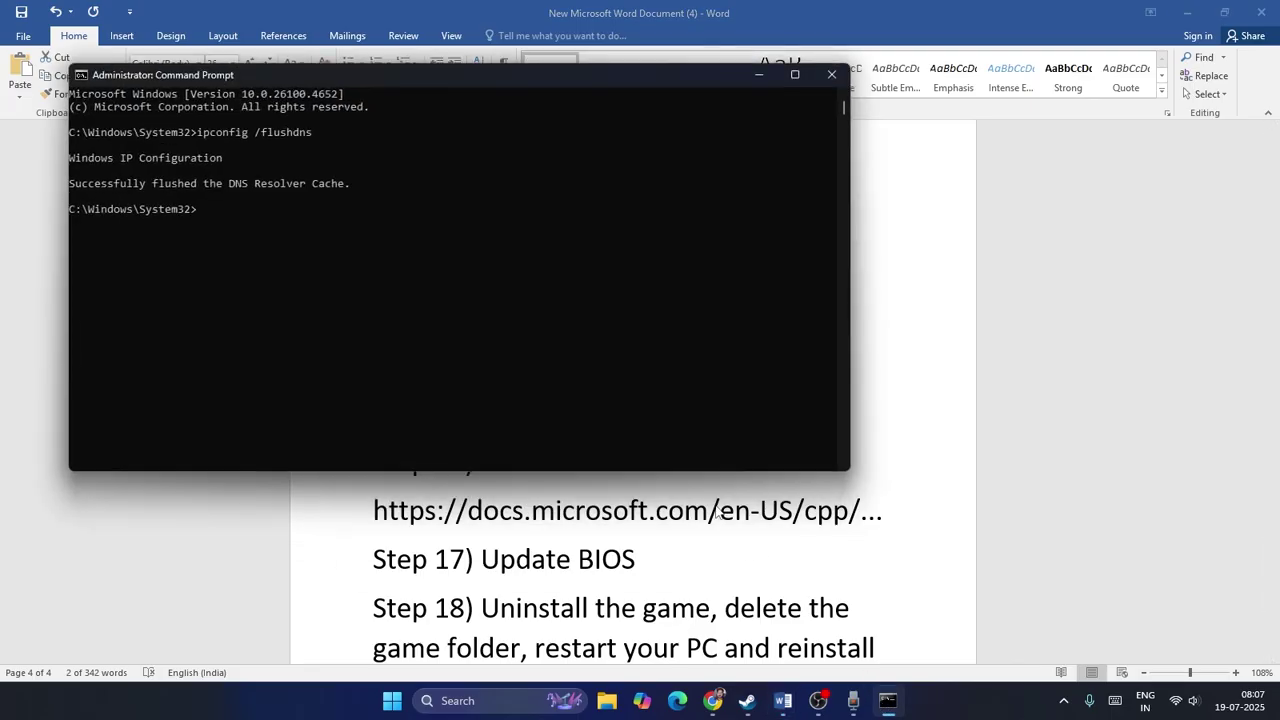
pyautogui.hotkey('ctrl', 'v')
pyautogui.press('Return')
# Step: Run ipconfig /renew to restore the WiFi address 192.168.20.6, then close the console
pyautogui.click(757, 75)
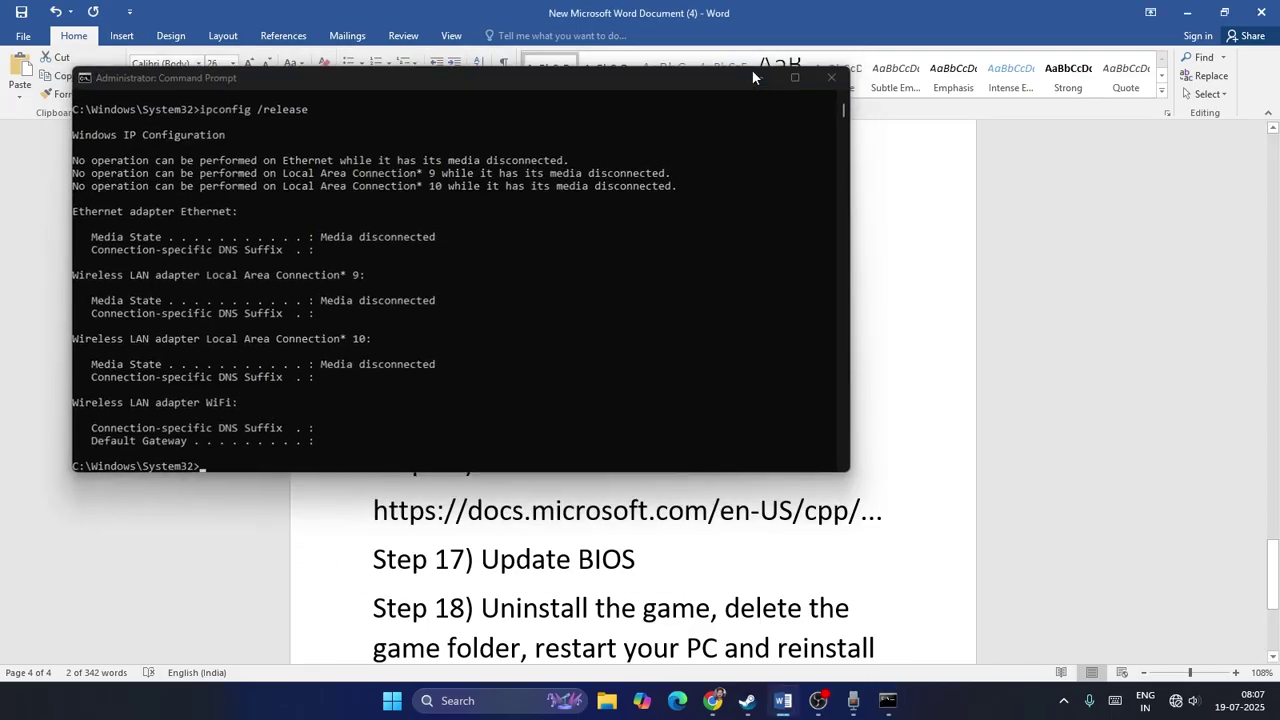
pyautogui.tripleClick(512, 366)
pyautogui.rightClick(511, 367)
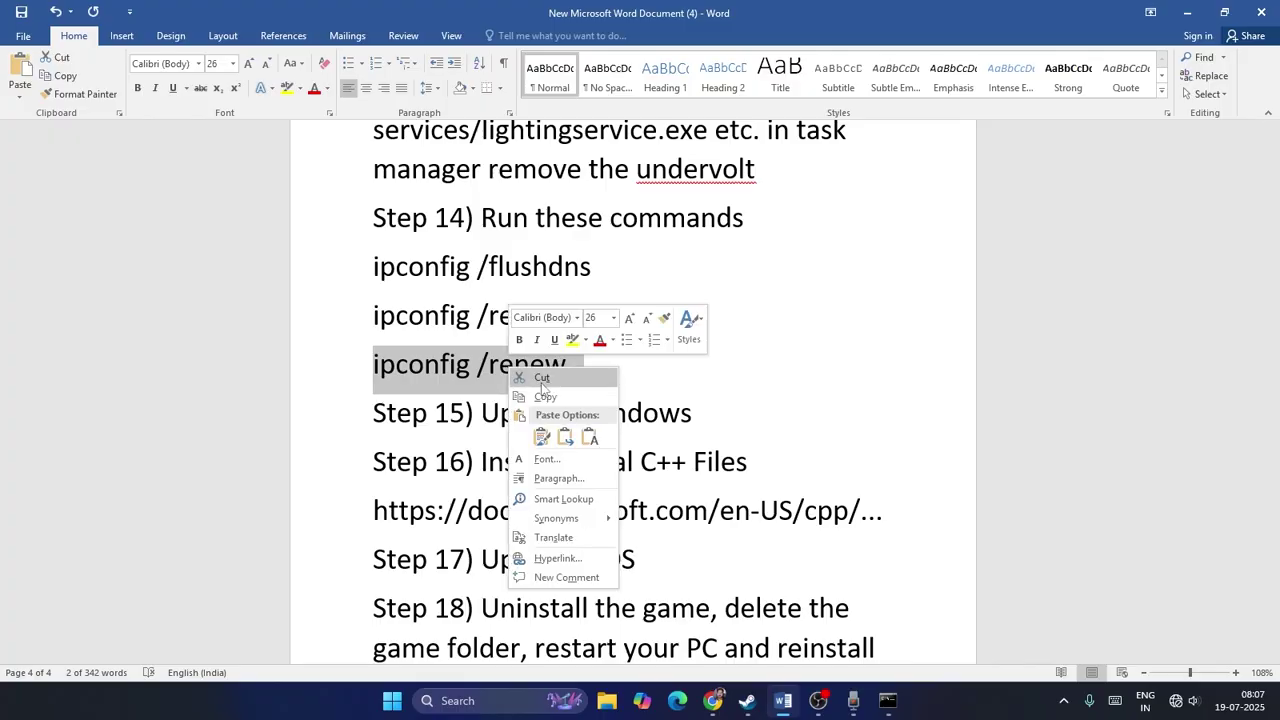
pyautogui.click(545, 396)
pyautogui.click(887, 700)
pyautogui.hotkey('ctrl', 'v')
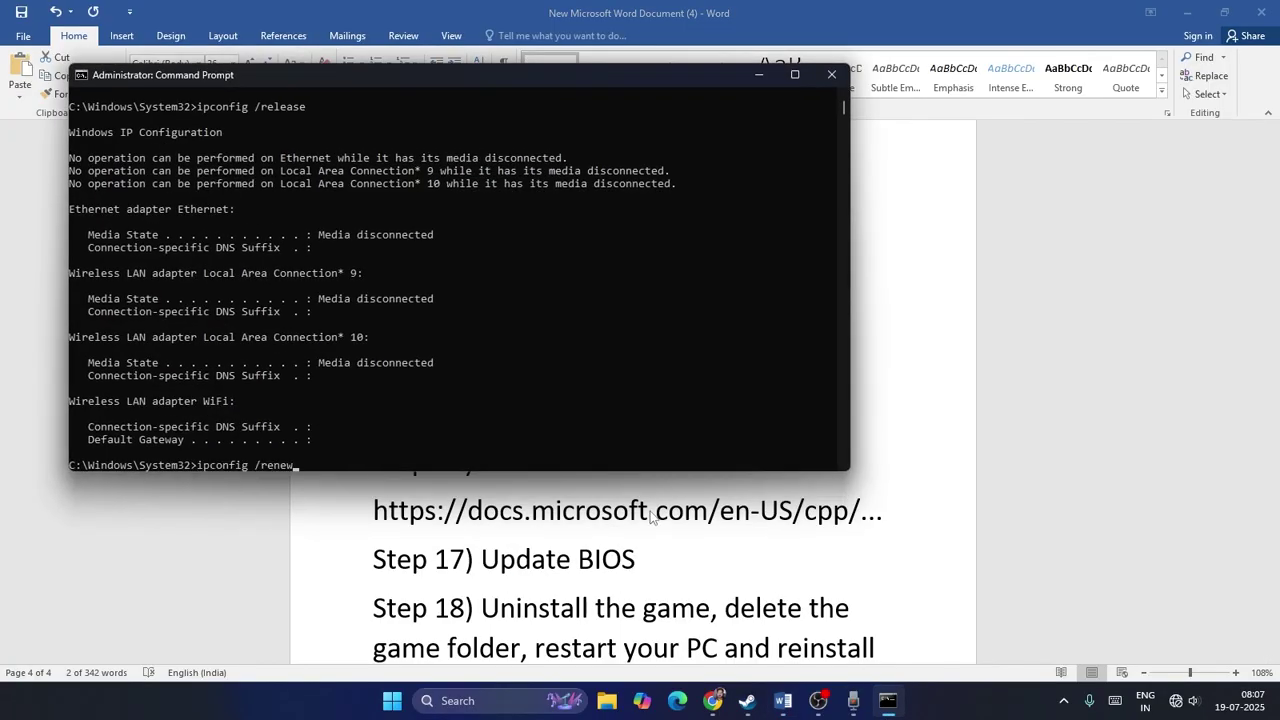
pyautogui.press('Return')
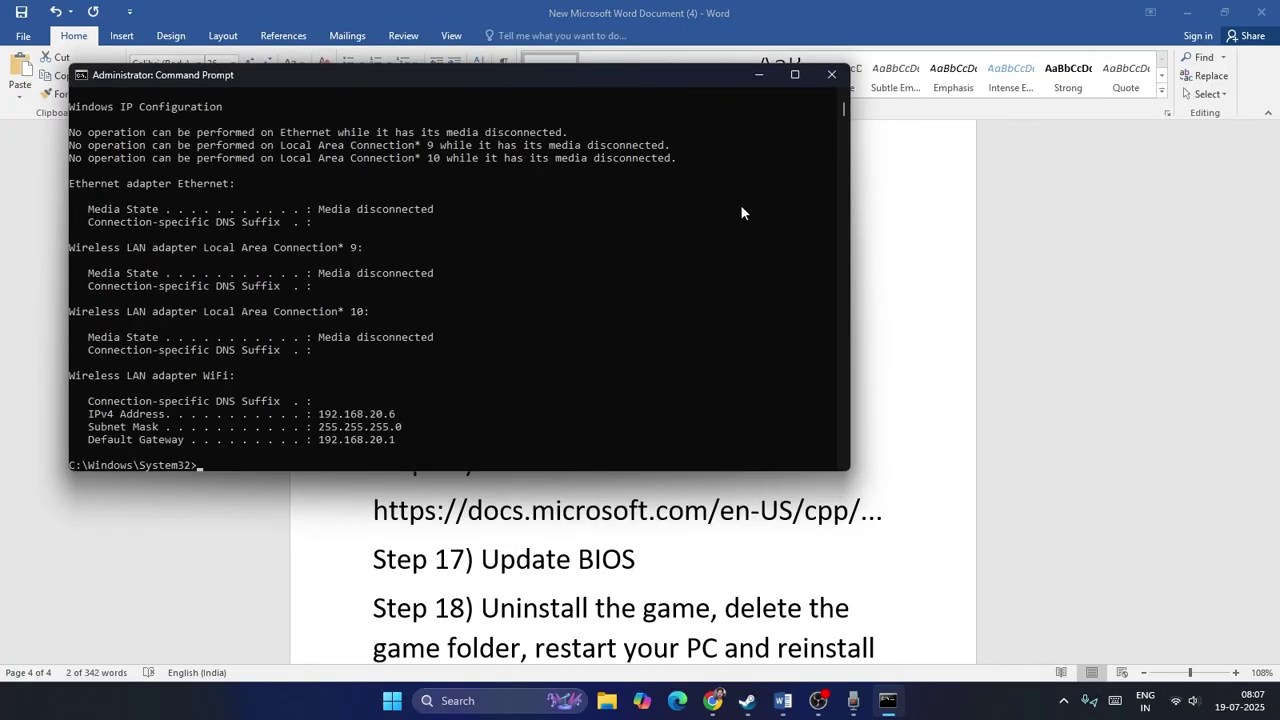
pyautogui.click(832, 74)
pyautogui.scroll(-2, 537, 339)
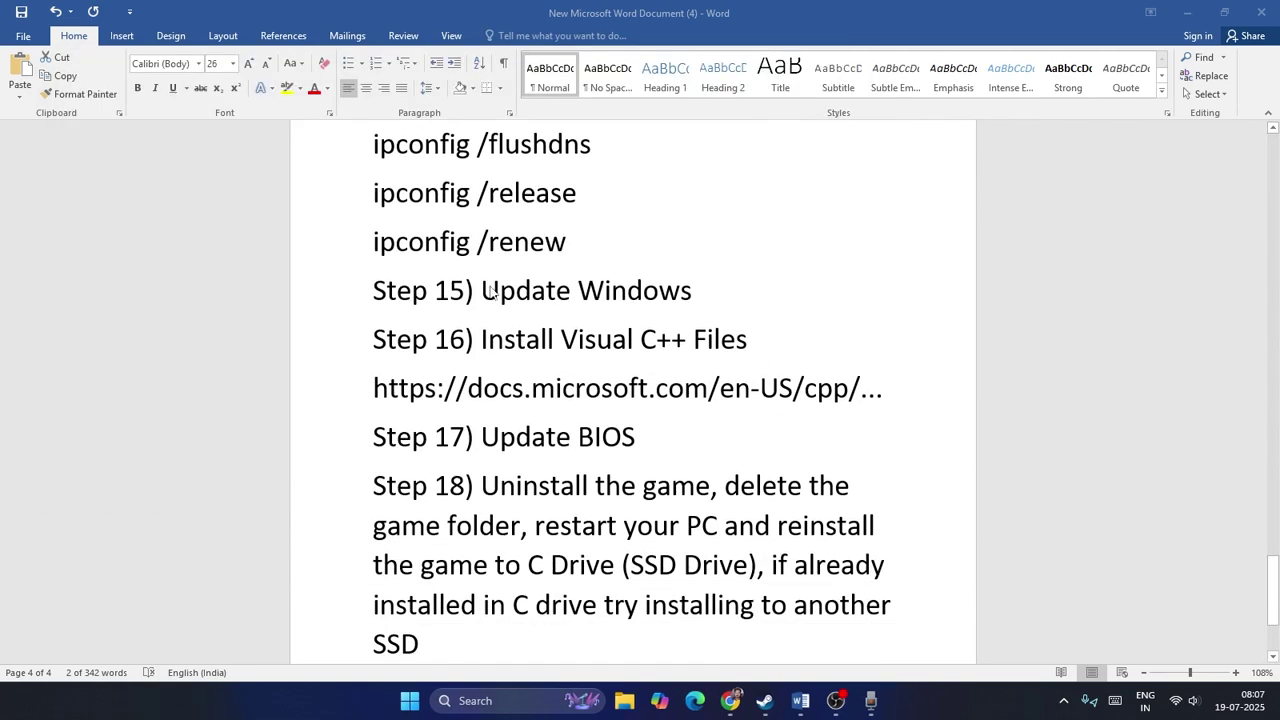
# Step: Open Settings via search, confirm Windows Update reports the PC up to date, and close it
pyautogui.press('super+s')
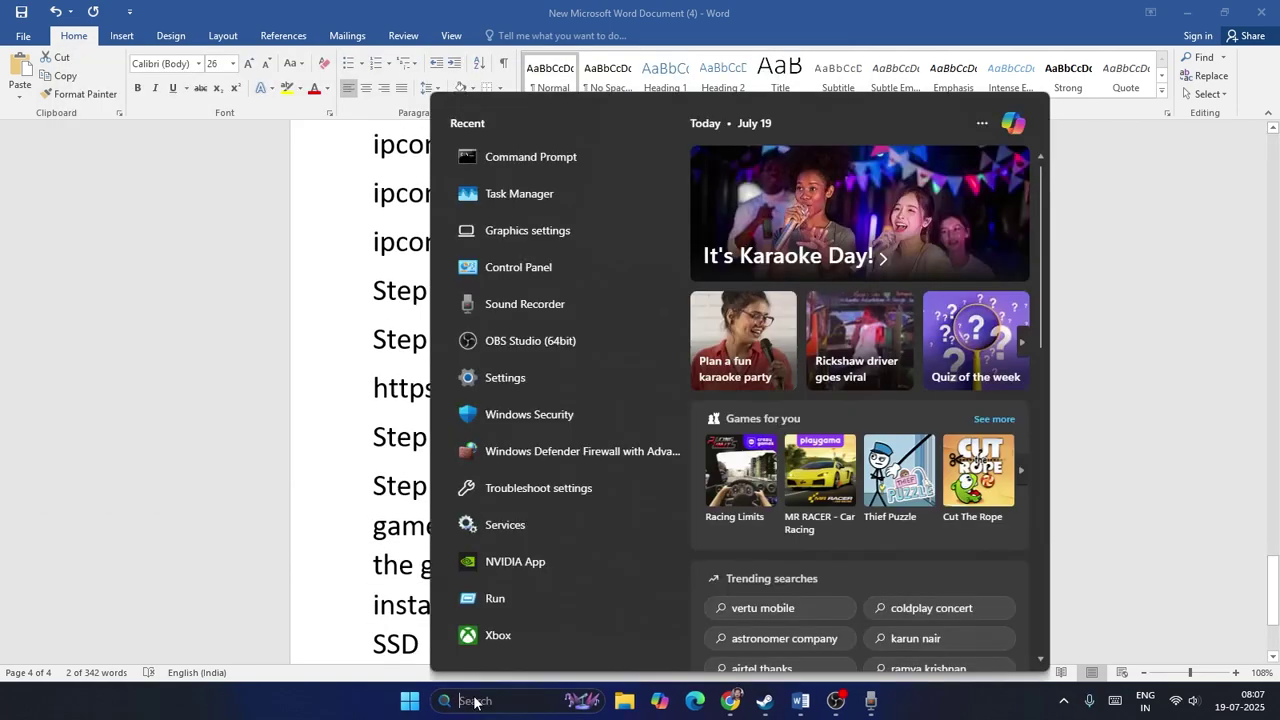
pyautogui.write('set')
pyautogui.click(562, 216)
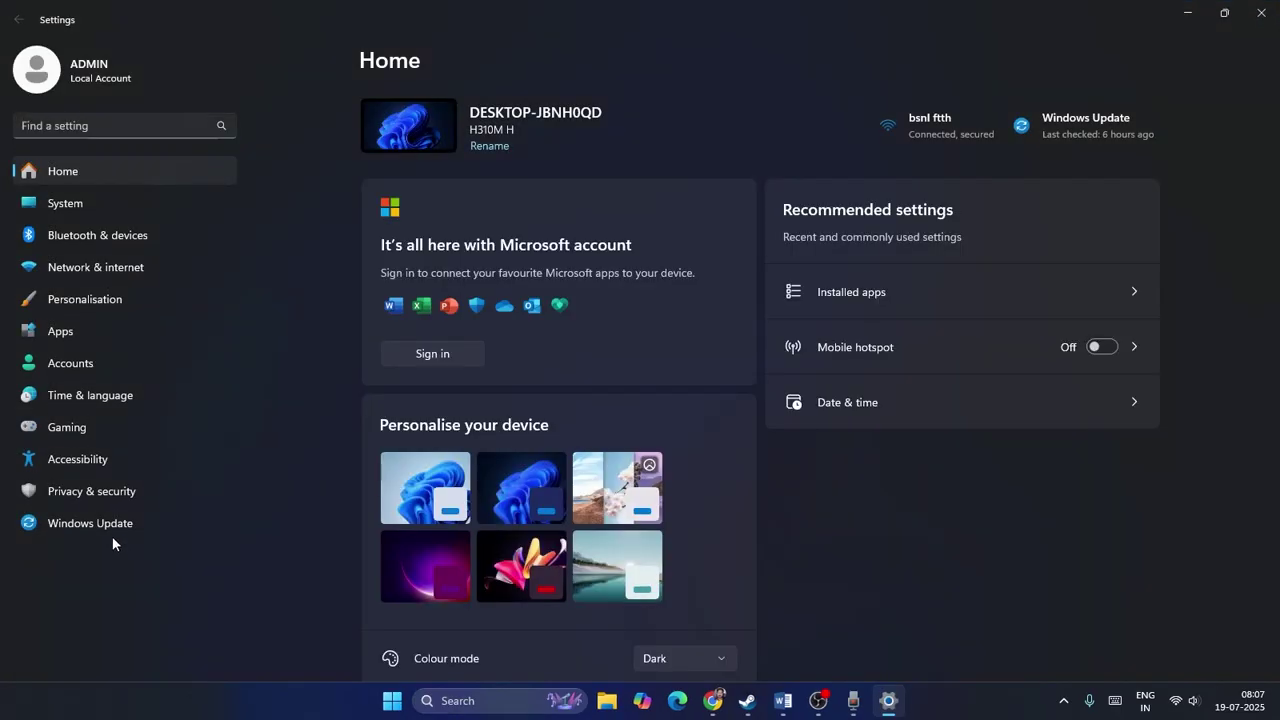
pyautogui.click(112, 533)
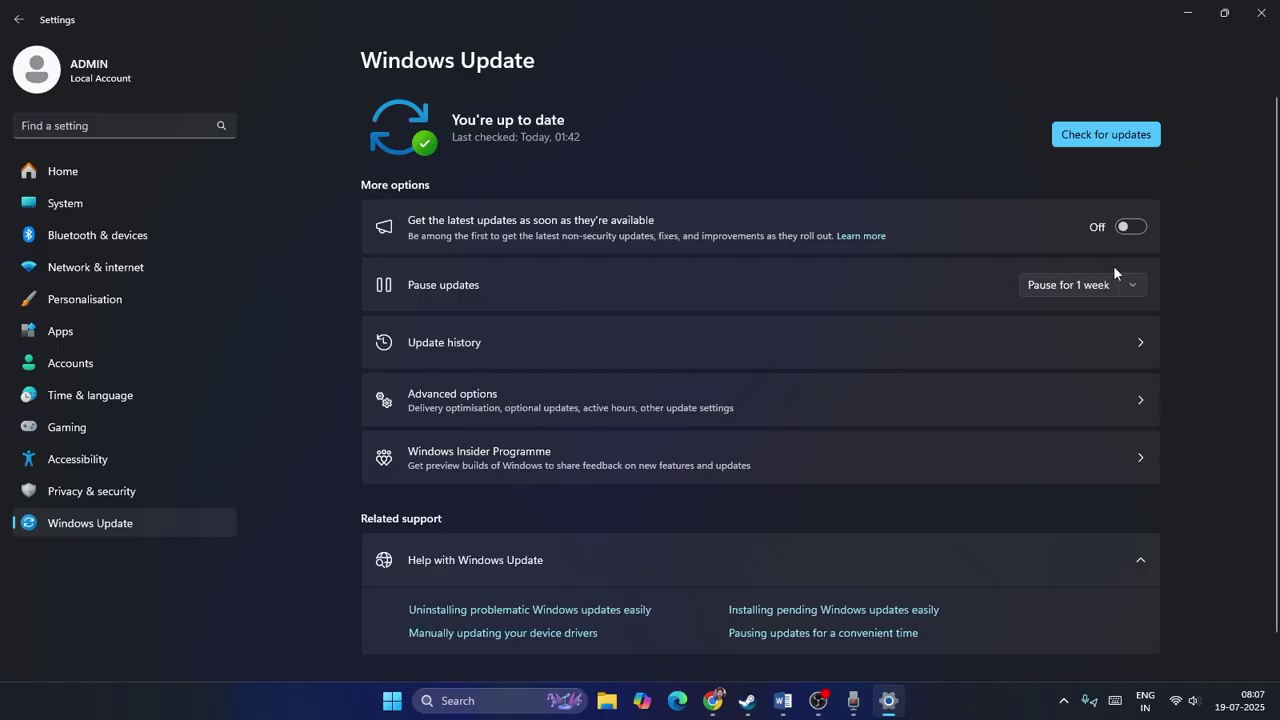
pyautogui.click(1258, 16)
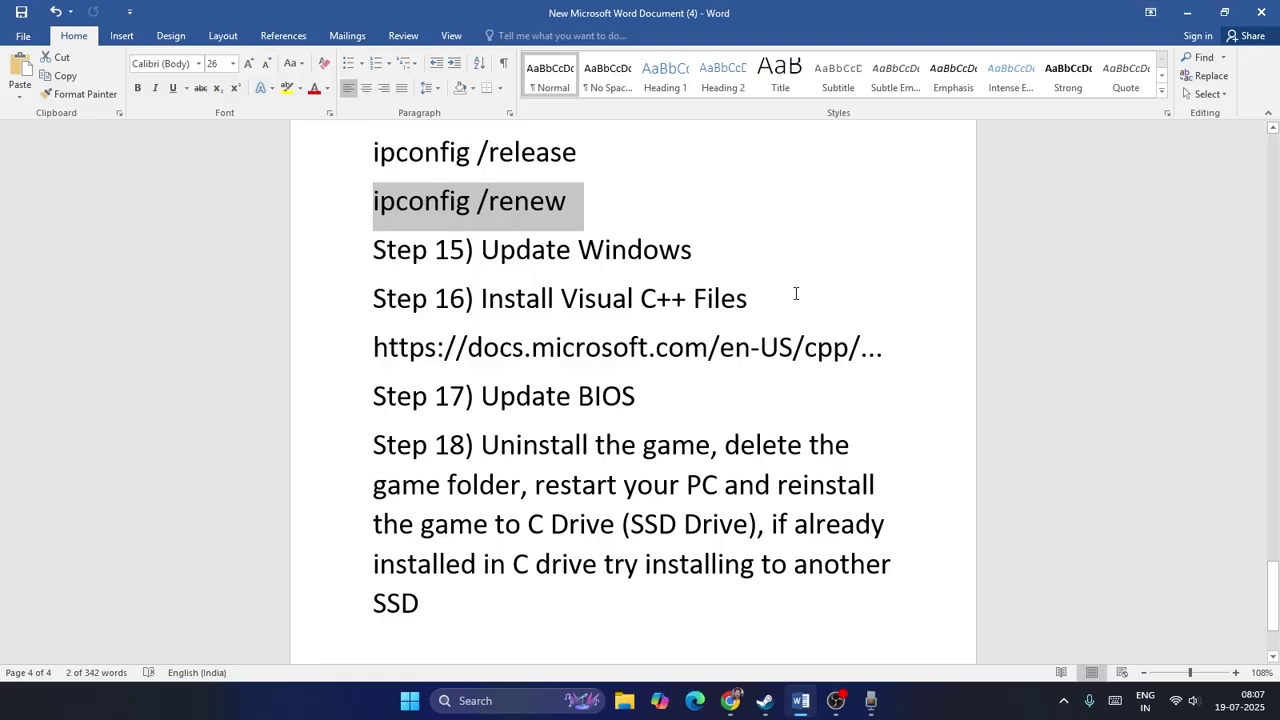
# Step: Review Chrome's Visual C++ Redistributable page with v14.44.35211.0 X86/X64 download links
pyautogui.click(730, 702)
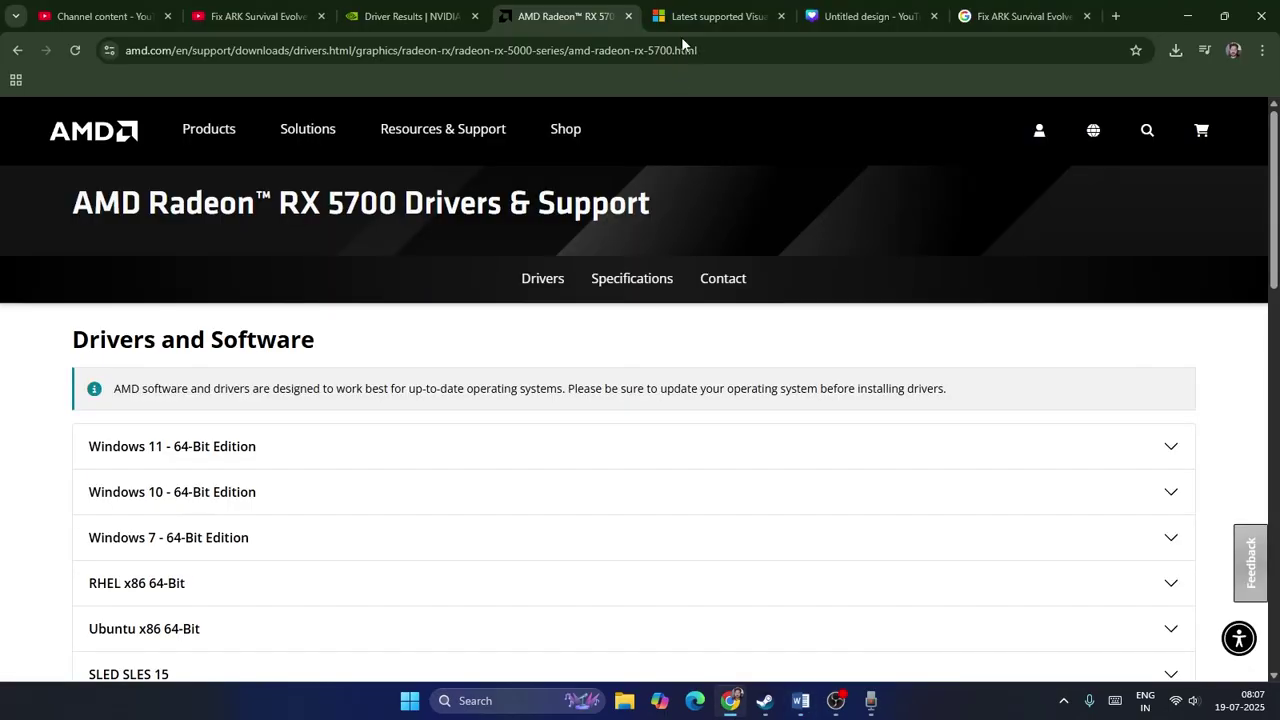
pyautogui.click(700, 17)
pyautogui.scroll(-3, 723, 240)
pyautogui.scroll(1, 723, 239)
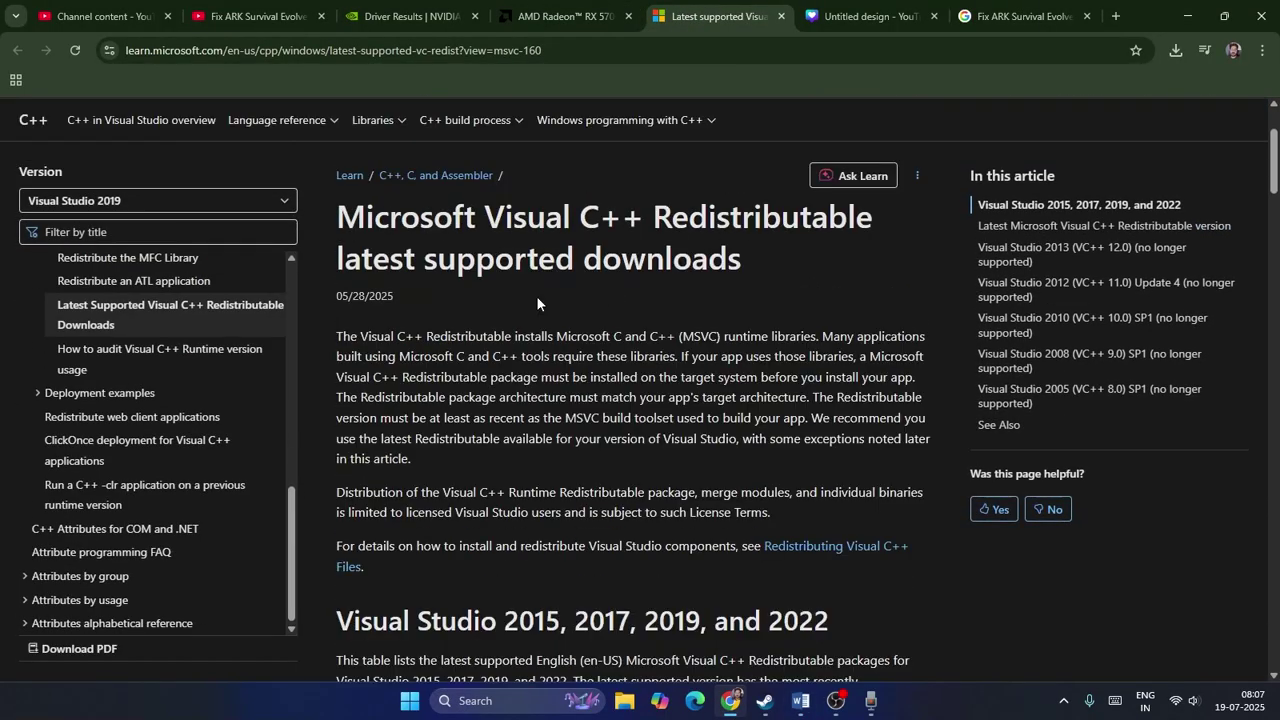
pyautogui.scroll(-8, 732, 316)
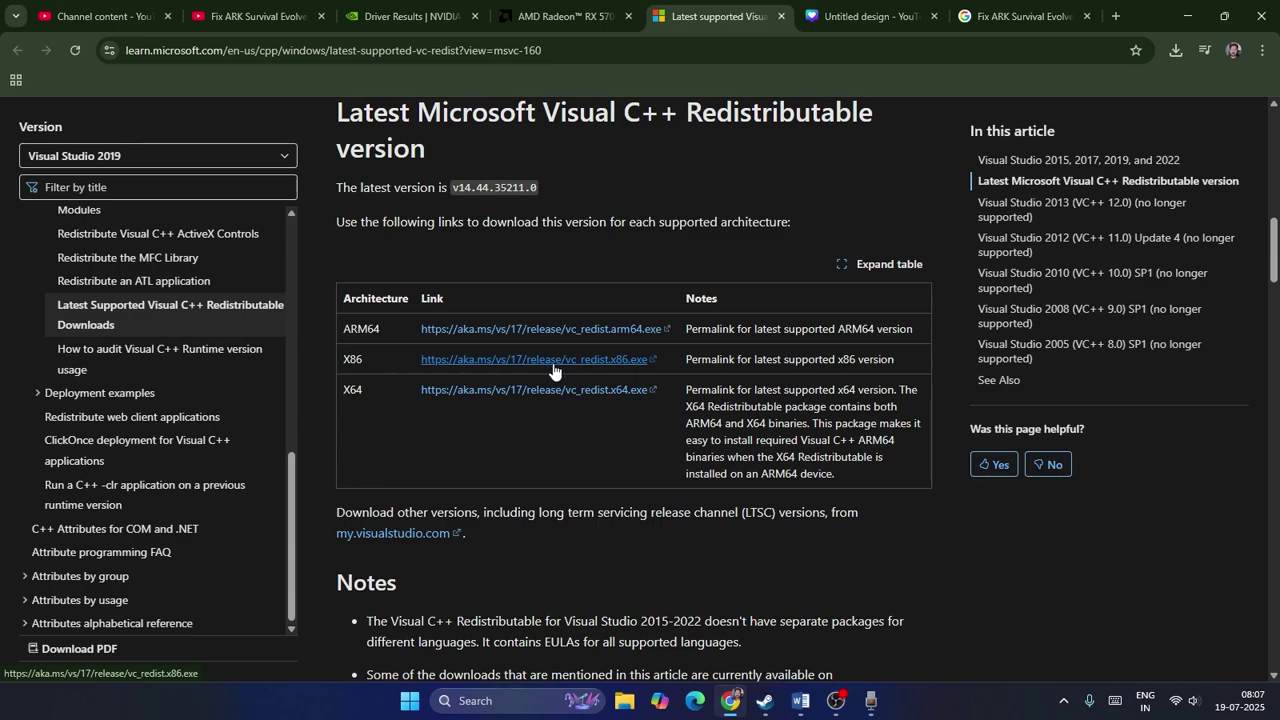
# Step: Glance at the Word notes and bring Steam's ARK: Survival Evolved page to the front
pyautogui.click(765, 700)
pyautogui.click(800, 700)
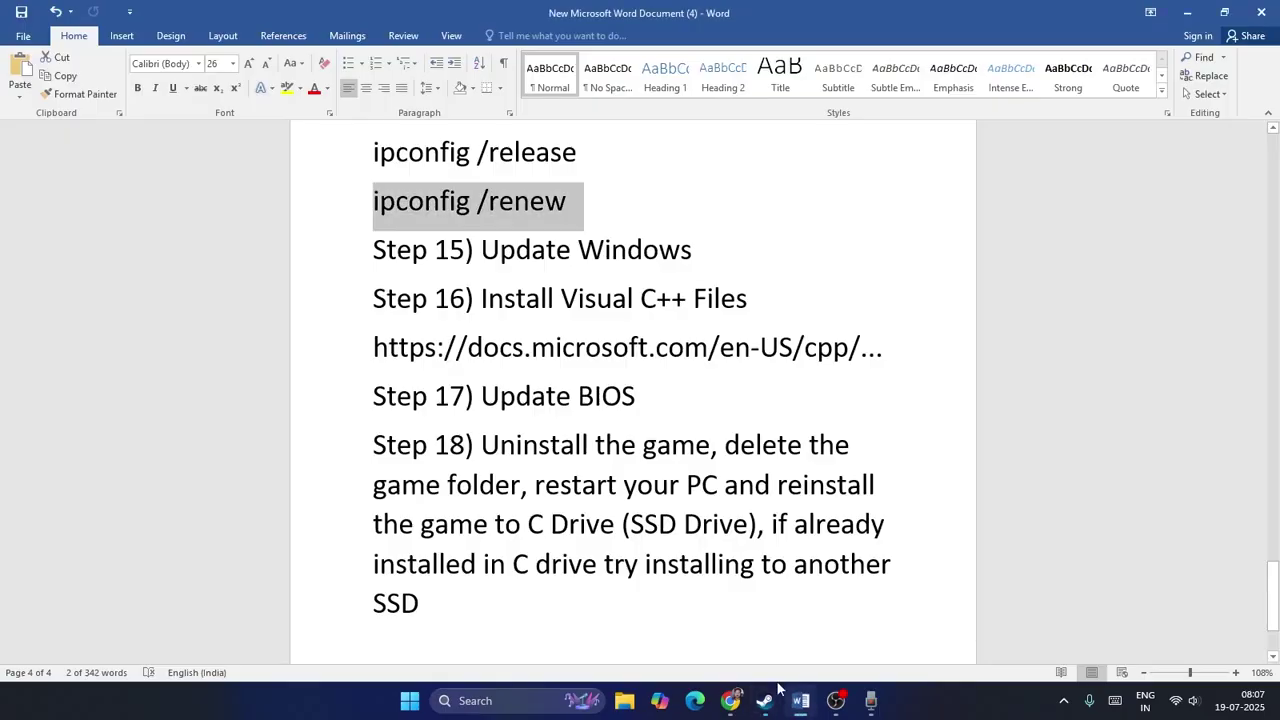
pyautogui.scroll(-1, 488, 316)
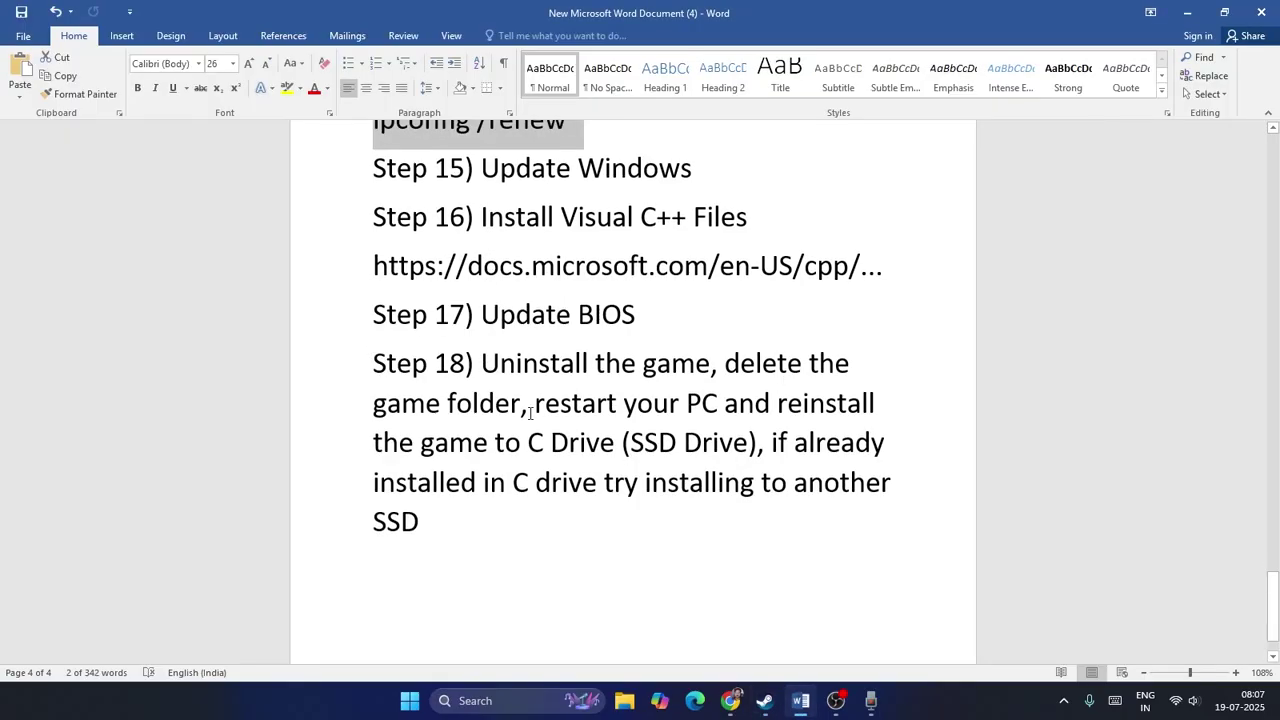
pyautogui.click(765, 700)
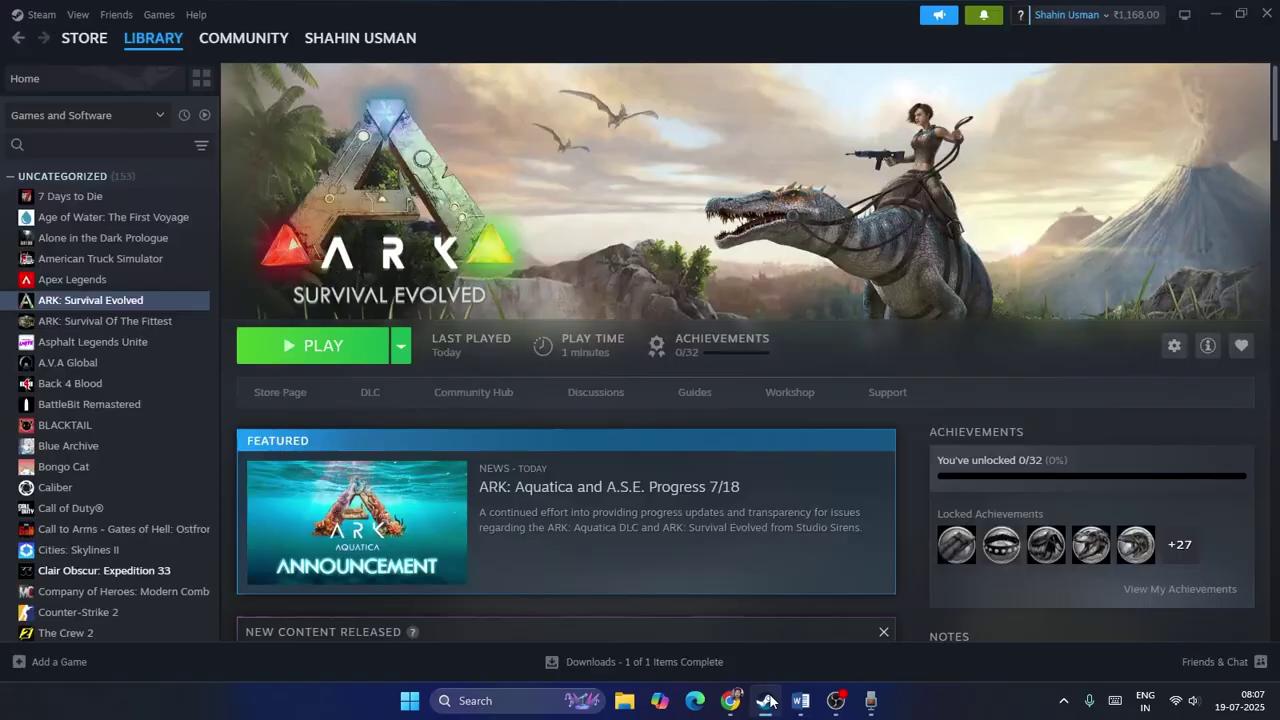
# Step: Check the PC's drives in File Explorer, then close it
pyautogui.rightClick(98, 300)
pyautogui.moveTo(155, 393)
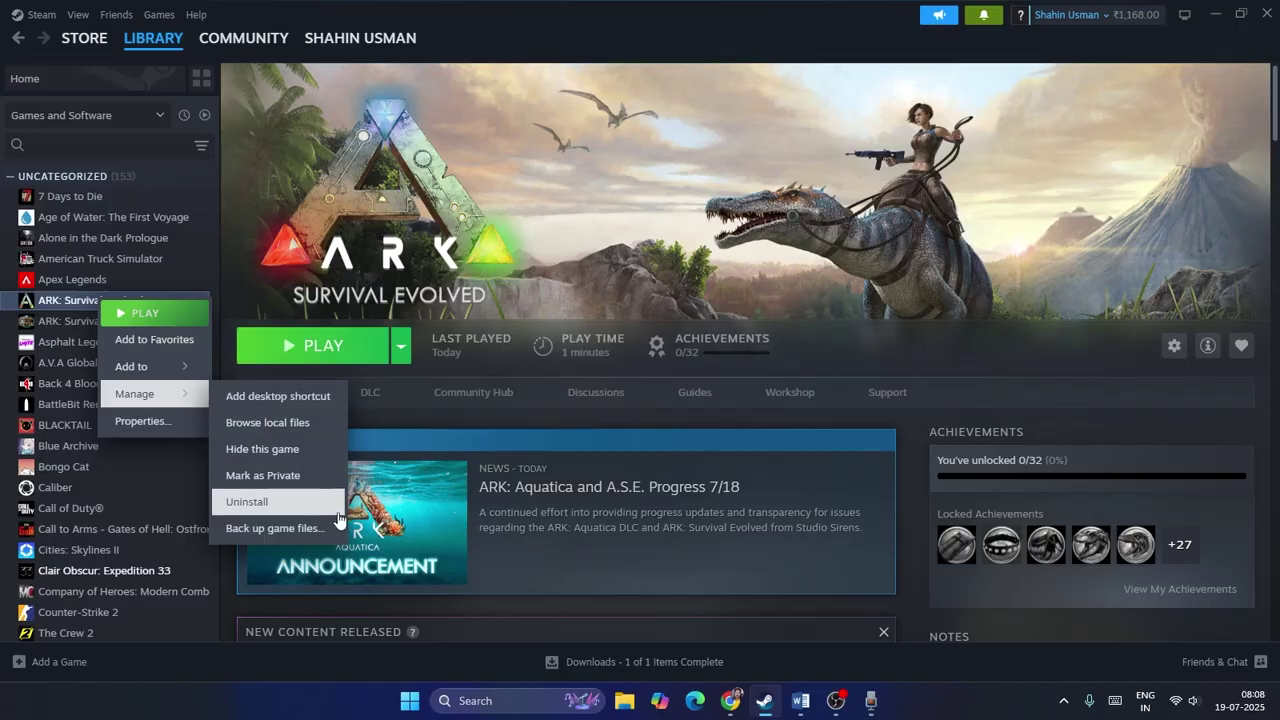
pyautogui.press('super+e')
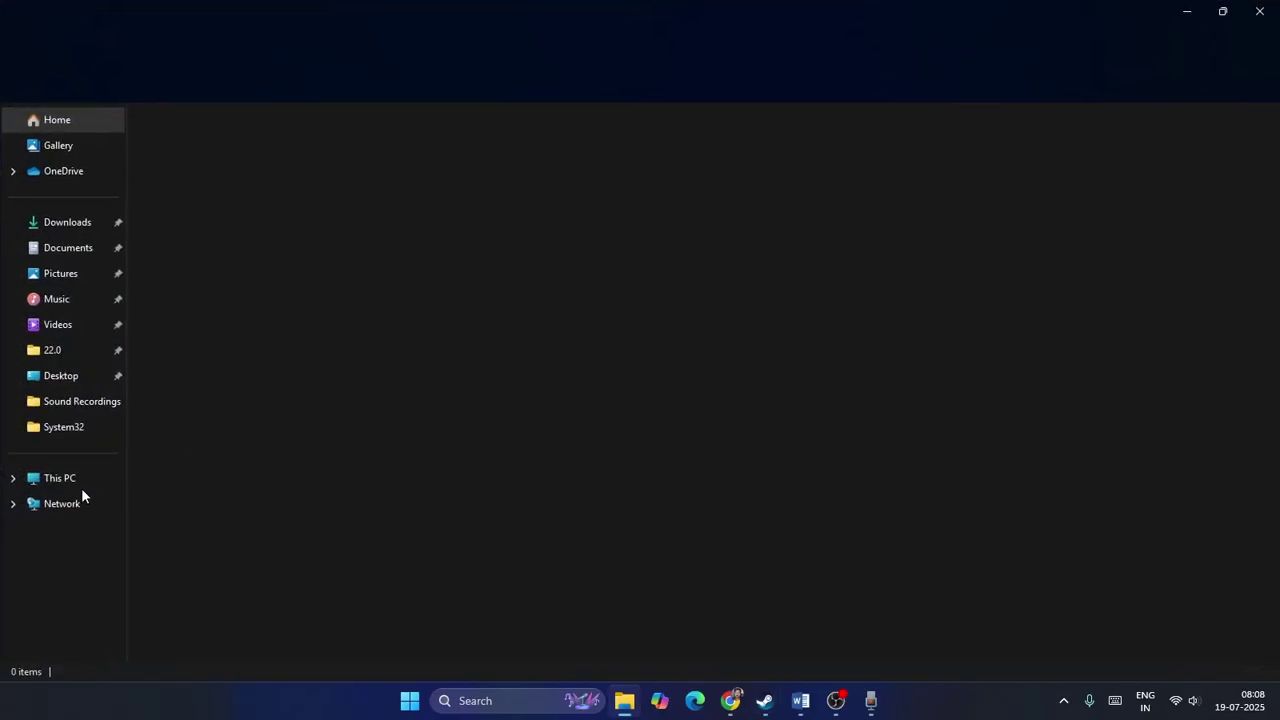
pyautogui.click(74, 480)
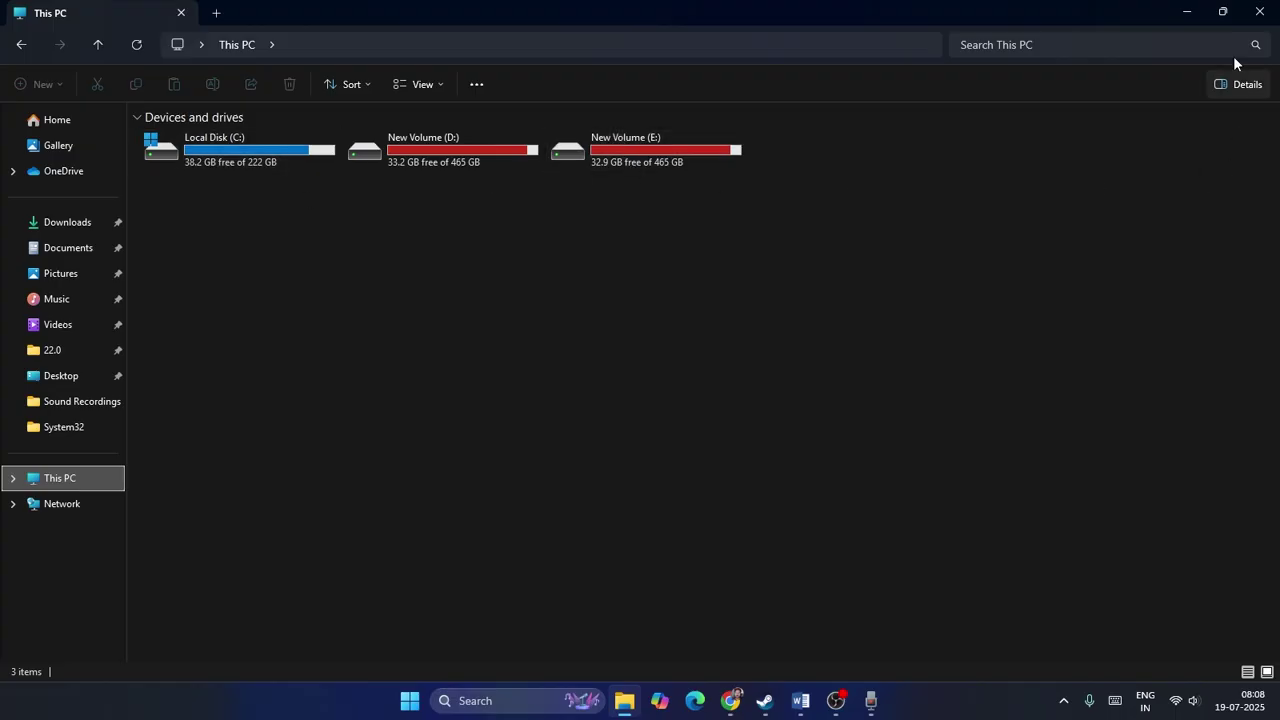
pyautogui.click(1249, 19)
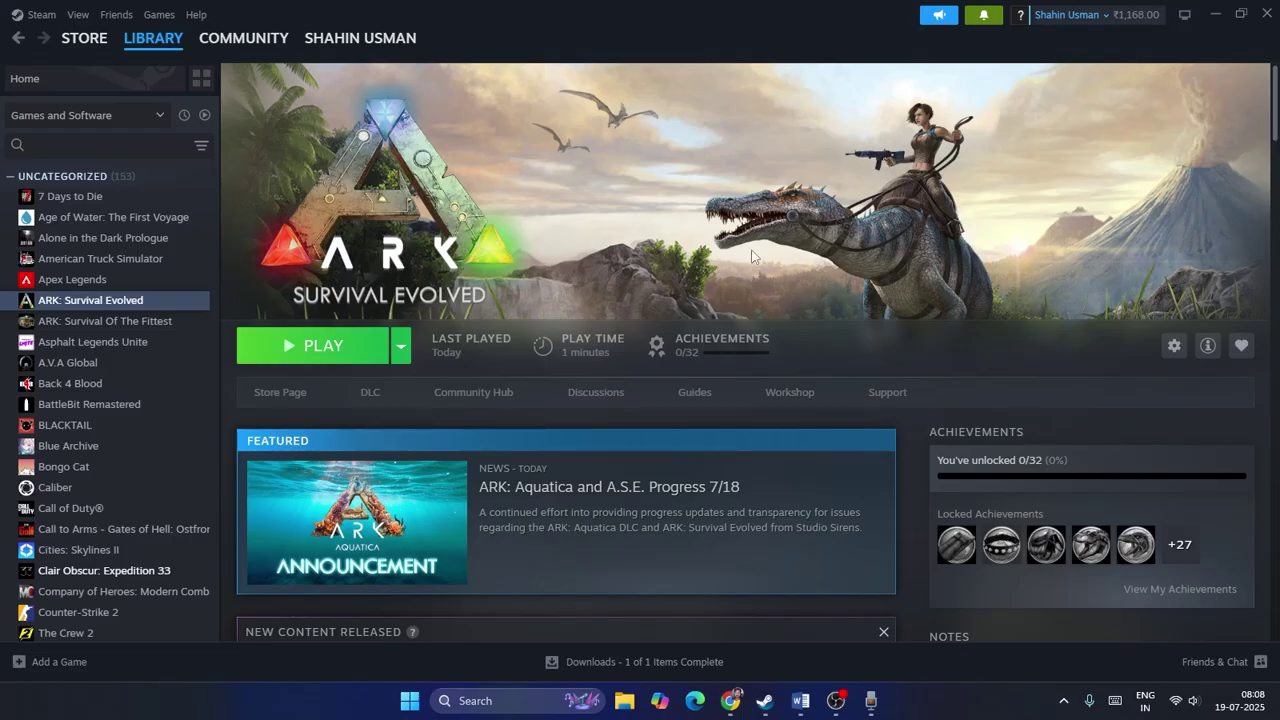
# Step: View ARK's Installed Files properties showing 167.29 GB on New Volume D:
pyautogui.rightClick(95, 302)
pyautogui.click(141, 425)
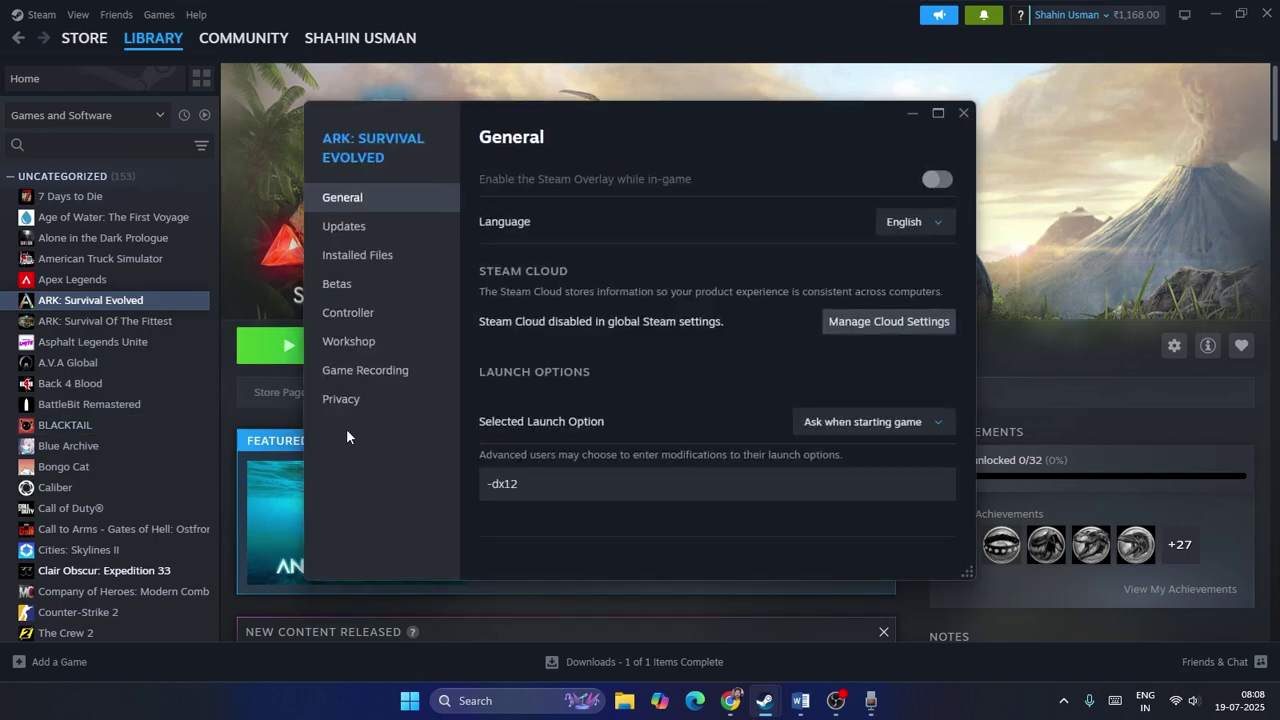
pyautogui.click(370, 258)
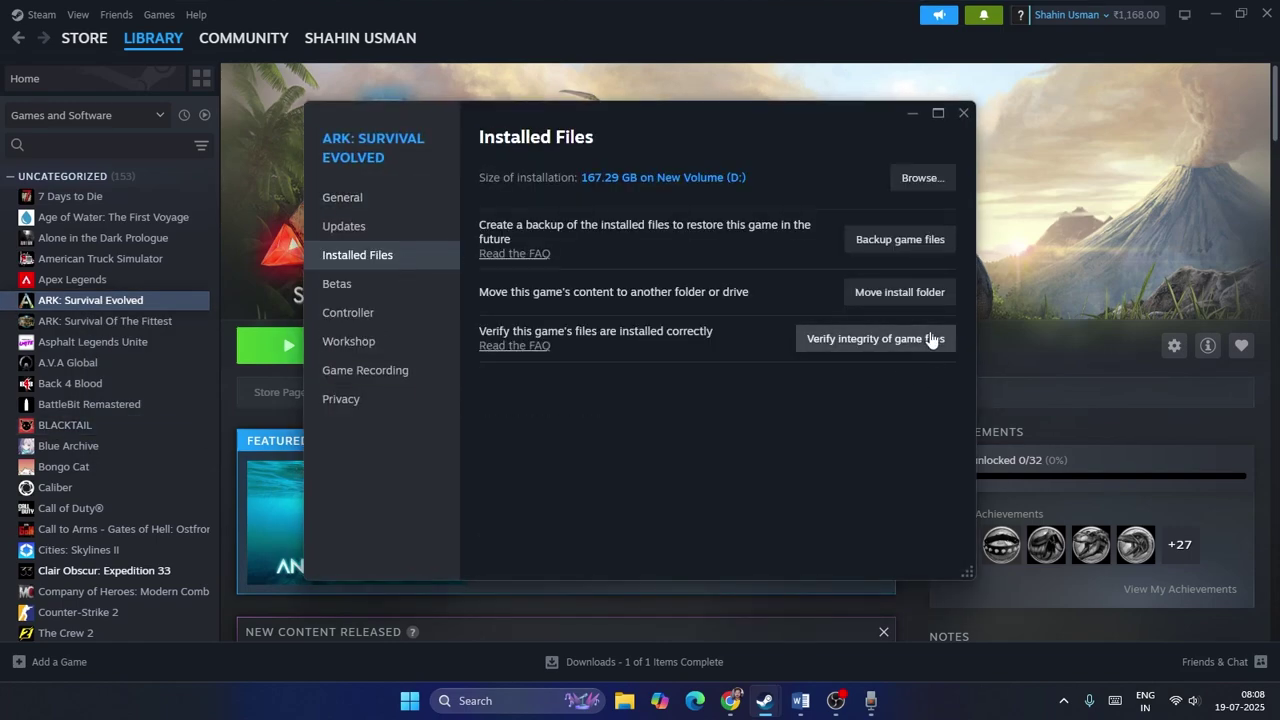
pyautogui.click(963, 114)
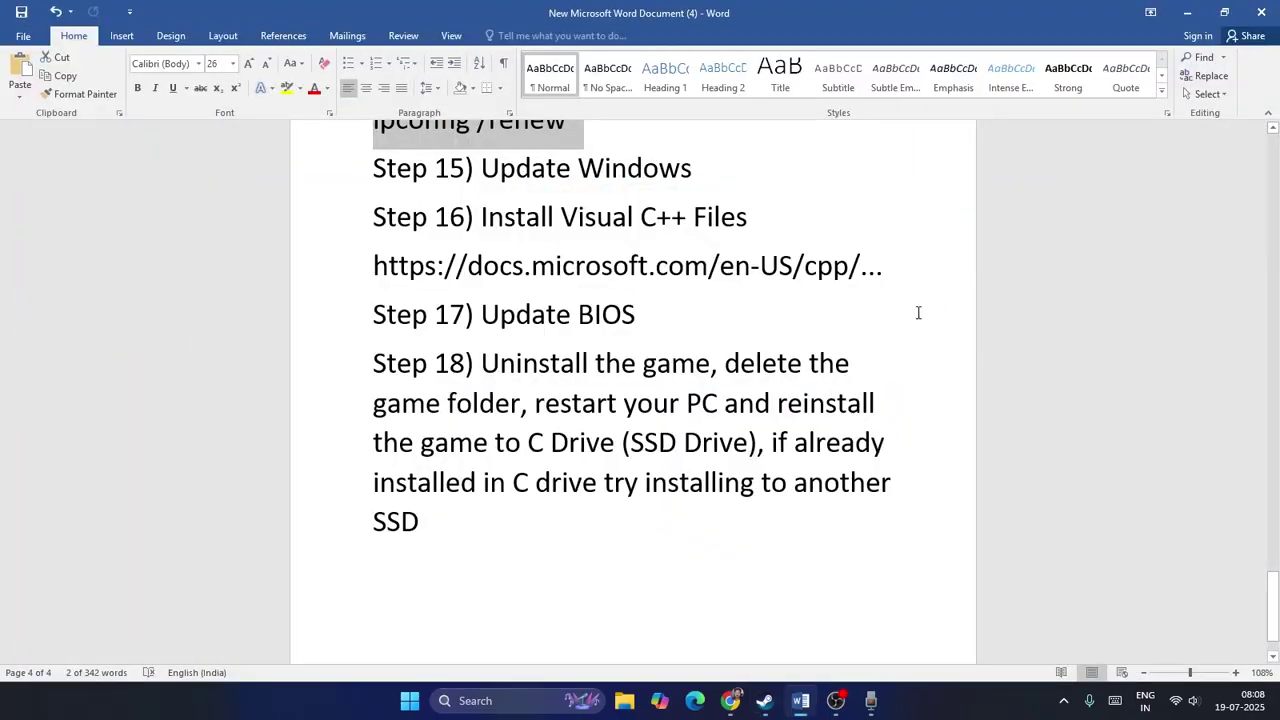
# Step: Minimize the Word notes and Chrome to leave only the desktop showing
pyautogui.scroll(1, 917, 347)
pyautogui.scroll(3, 917, 347)
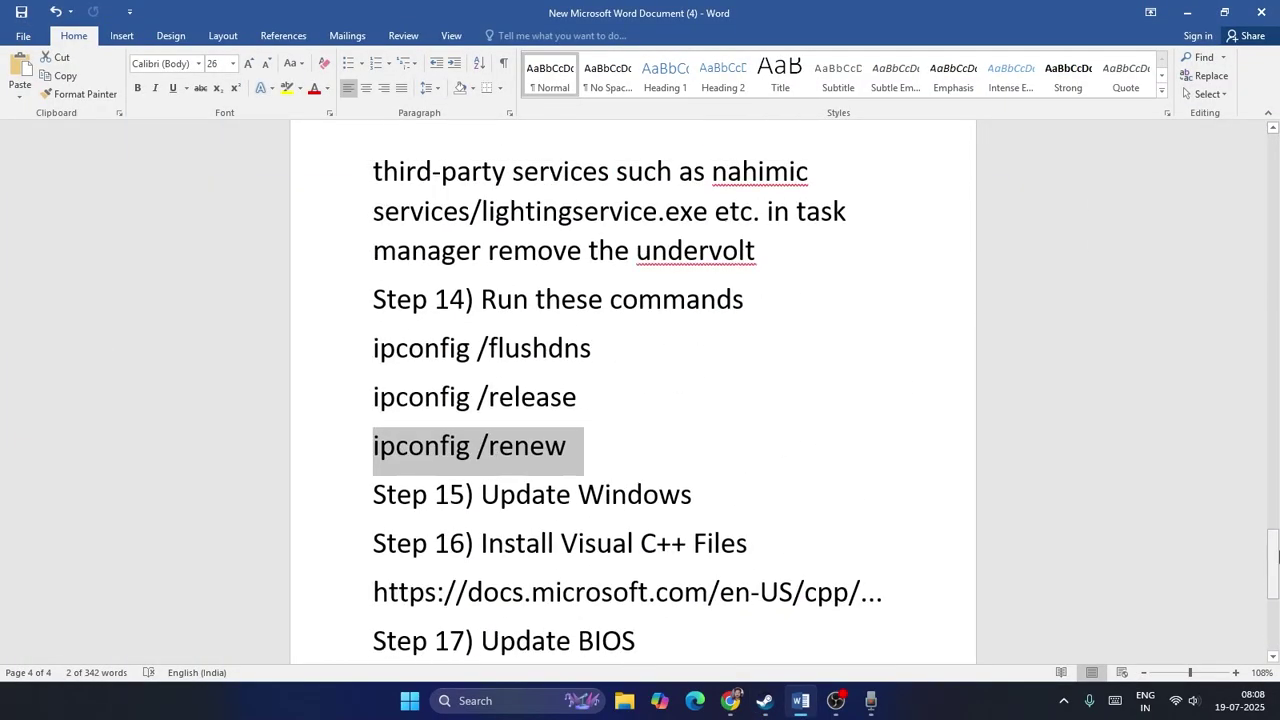
pyautogui.moveTo(1273, 565); pyautogui.dragTo(1273, 122)
pyautogui.click(1187, 12)
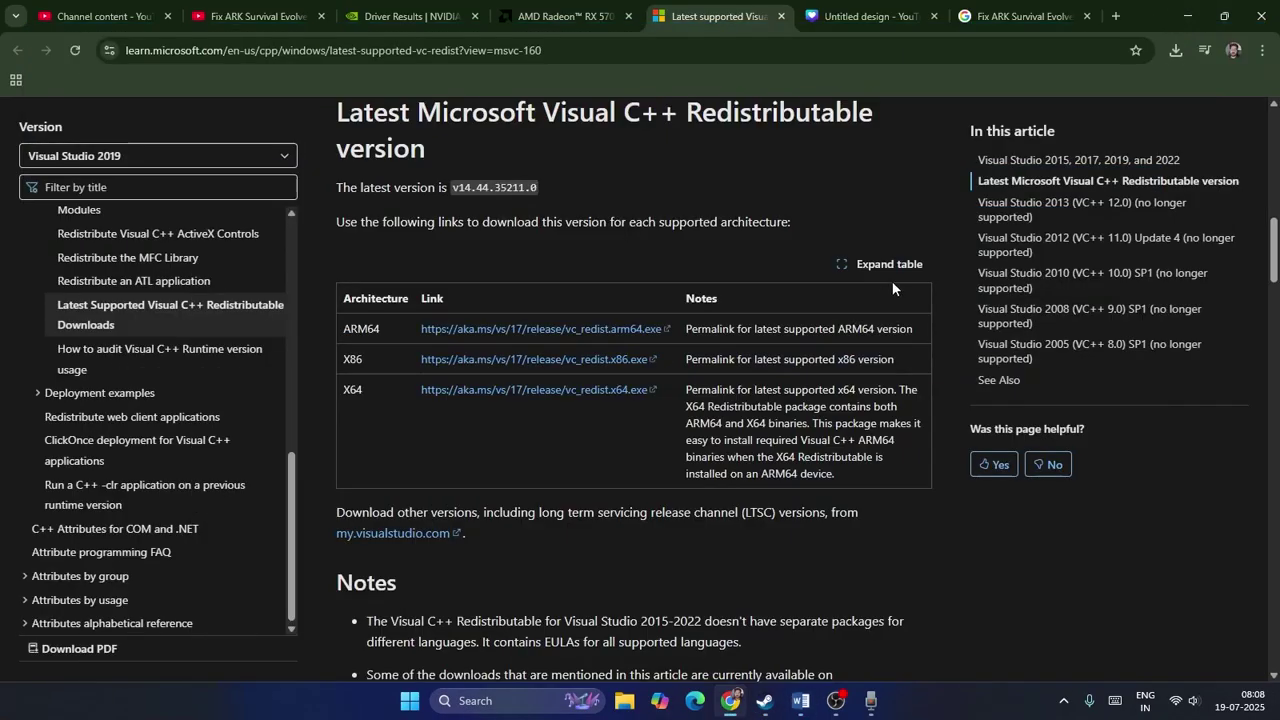
pyautogui.click(1187, 19)
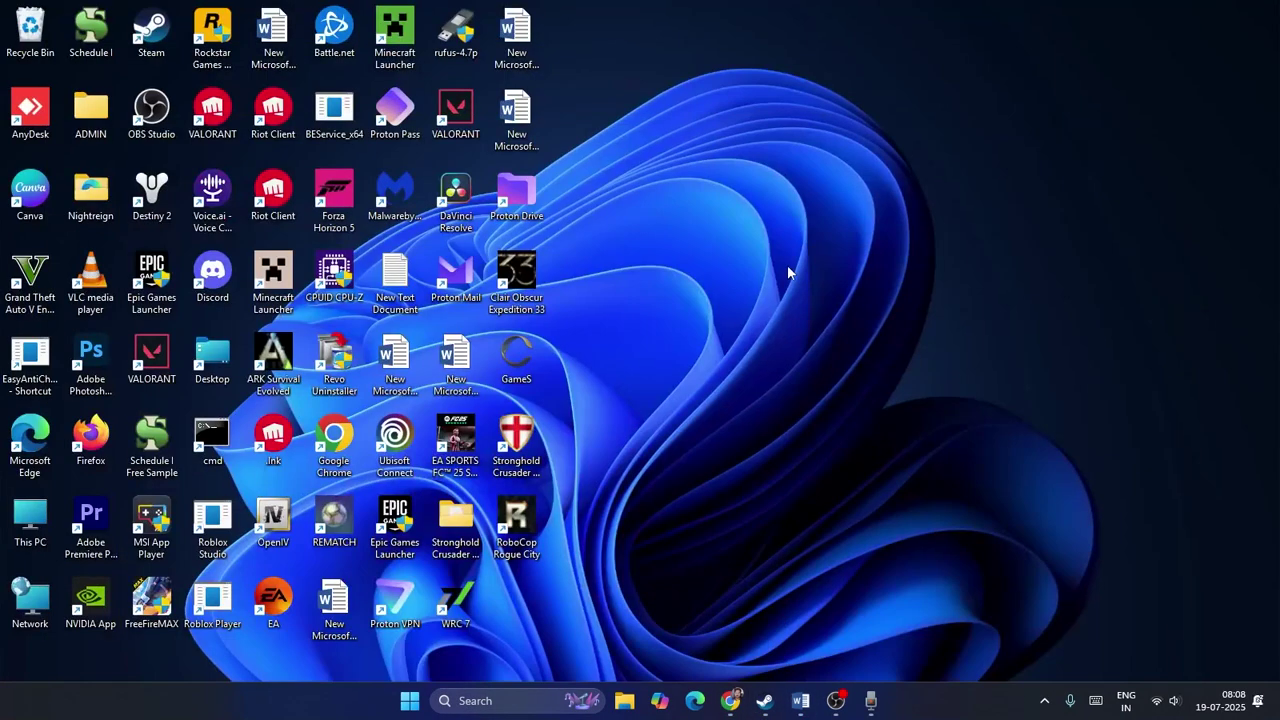